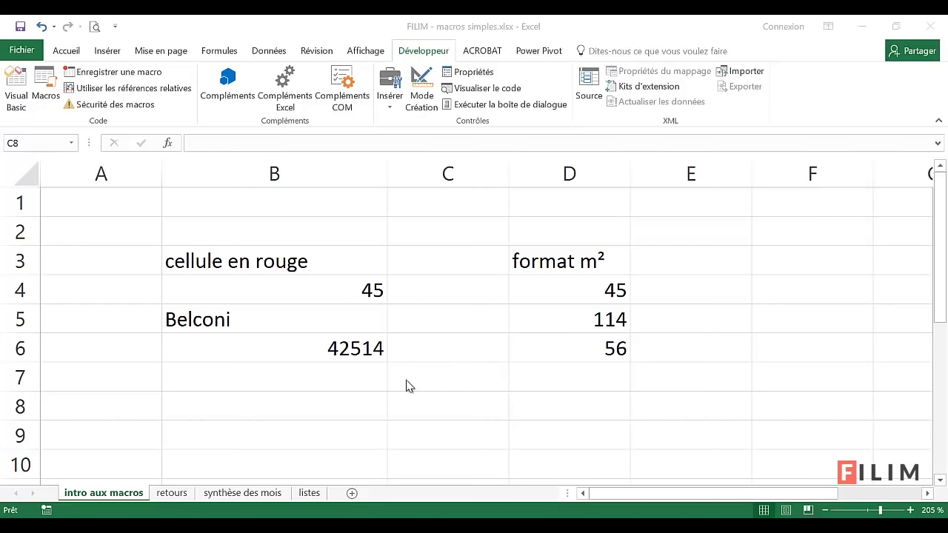
Step: In macros simples.xlsx, select cell B7 and bring up the Développeur ribbon
{"action": "left_click", "coordinate": [65, 54]}
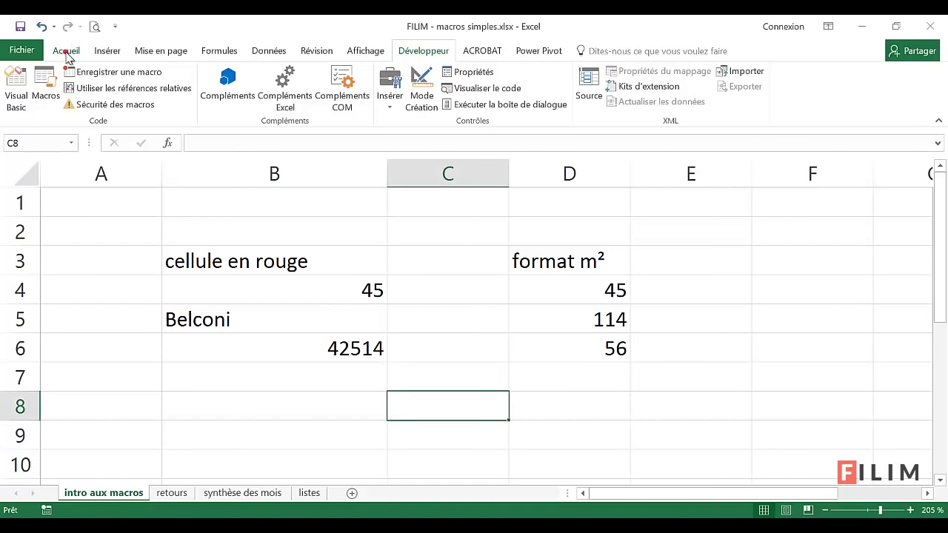
{"action": "left_click", "coordinate": [65, 52]}
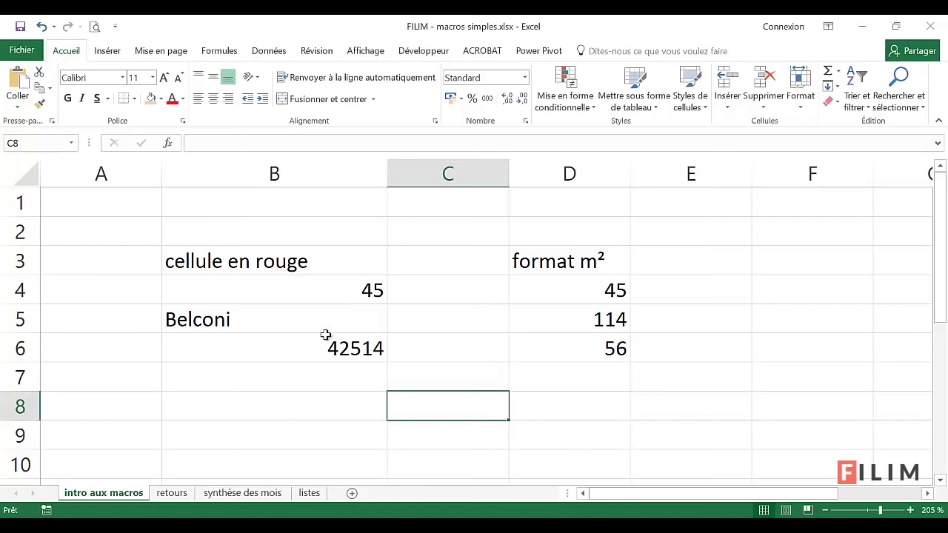
{"action": "left_click", "coordinate": [295, 383]}
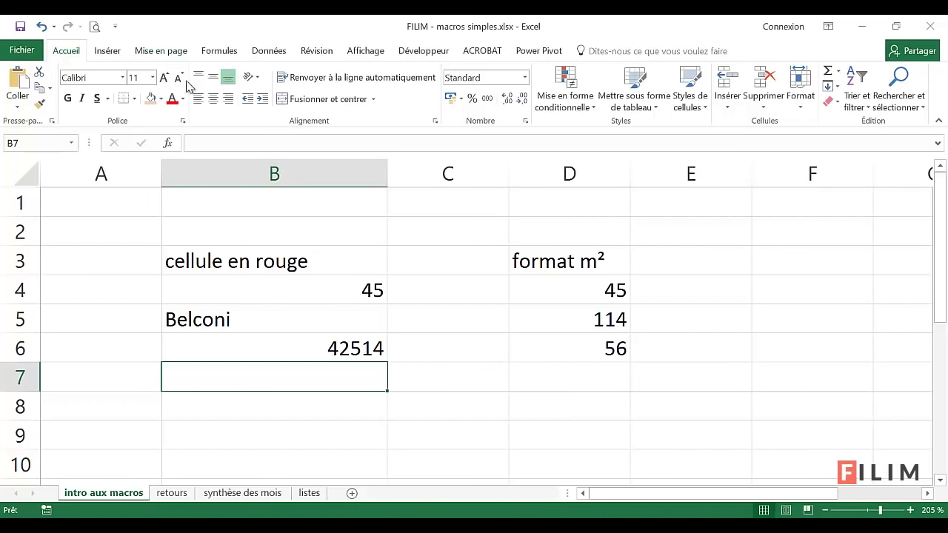
{"action": "left_click", "coordinate": [422, 51]}
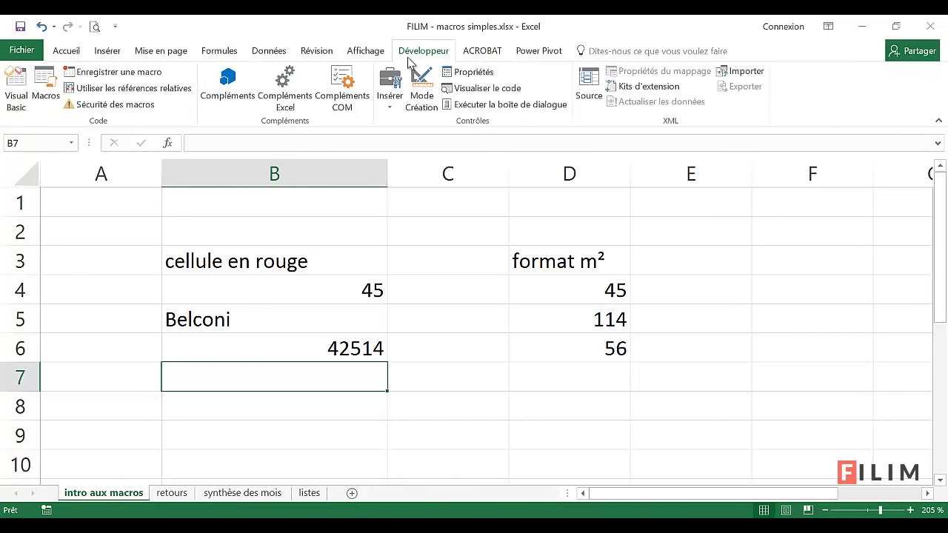
Step: Confirm under Options > Personnaliser le ruban that Développeur is checked, then cancel
{"action": "left_click", "coordinate": [22, 52]}
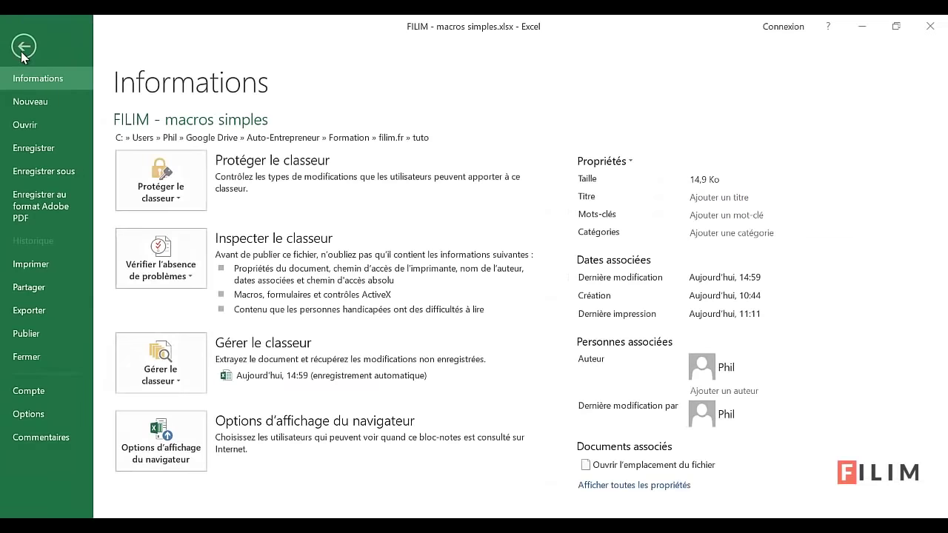
{"action": "left_click", "coordinate": [27, 415]}
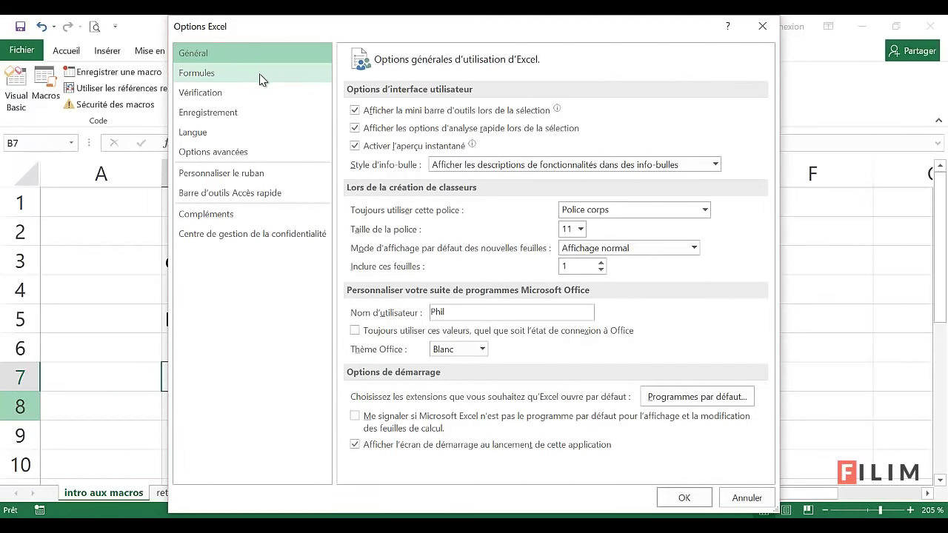
{"action": "left_click", "coordinate": [250, 176]}
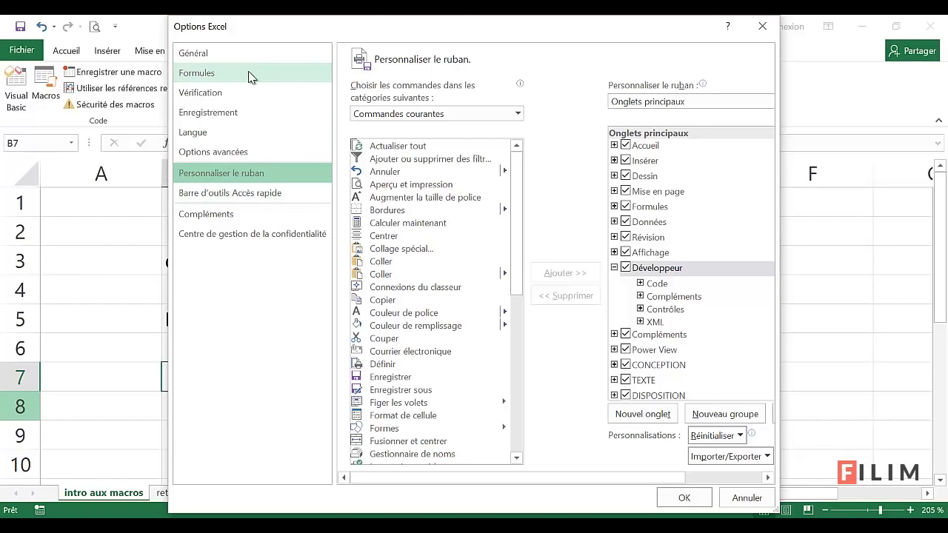
{"action": "left_click", "coordinate": [747, 497]}
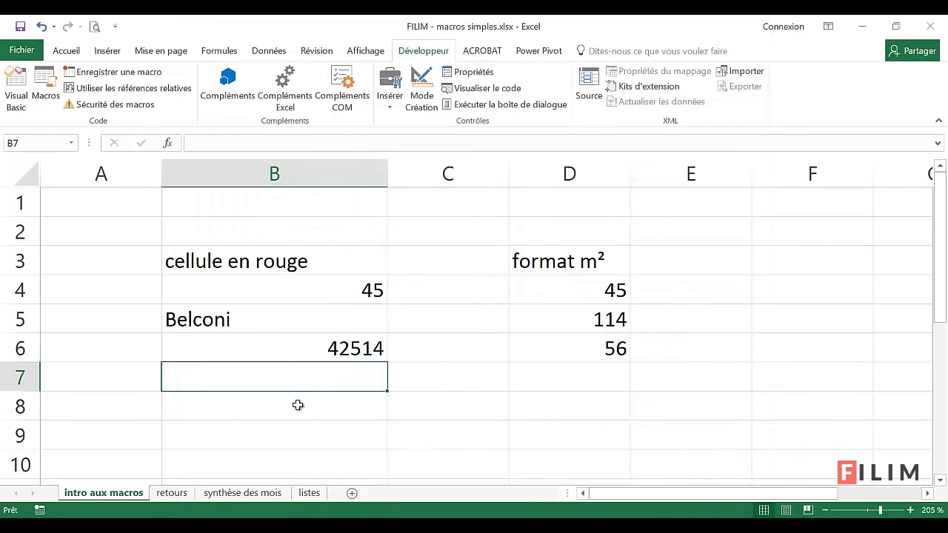
{"action": "left_click", "coordinate": [350, 257]}
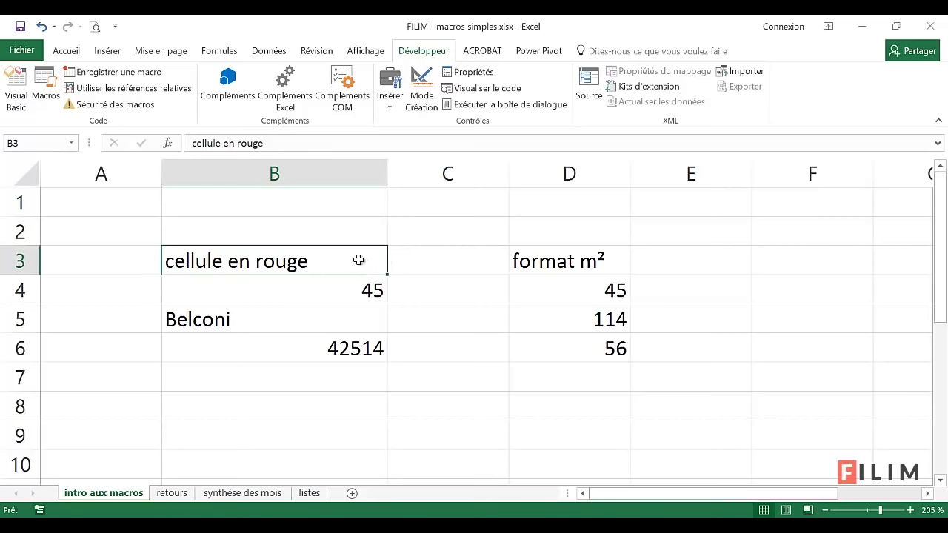
{"action": "left_click", "coordinate": [314, 291]}
{"action": "left_click", "coordinate": [297, 322]}
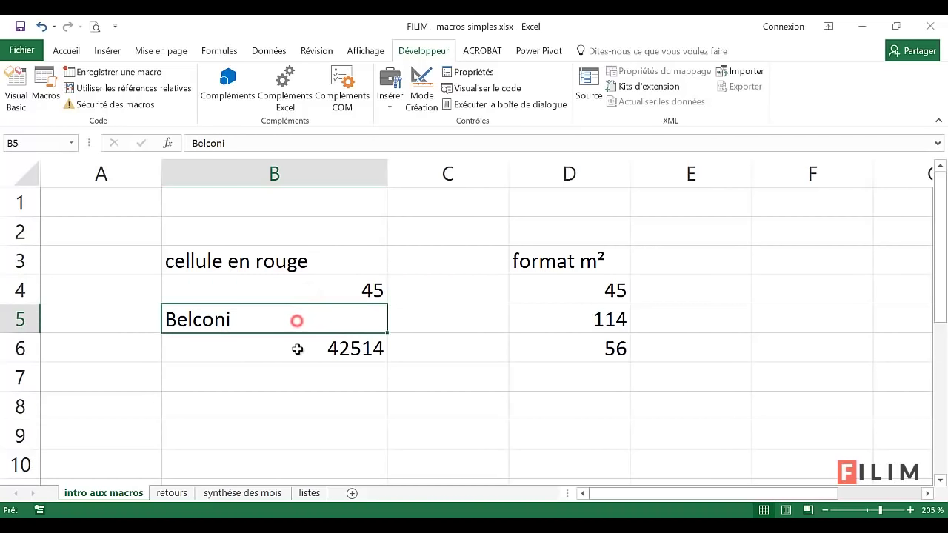
{"action": "left_click", "coordinate": [297, 349]}
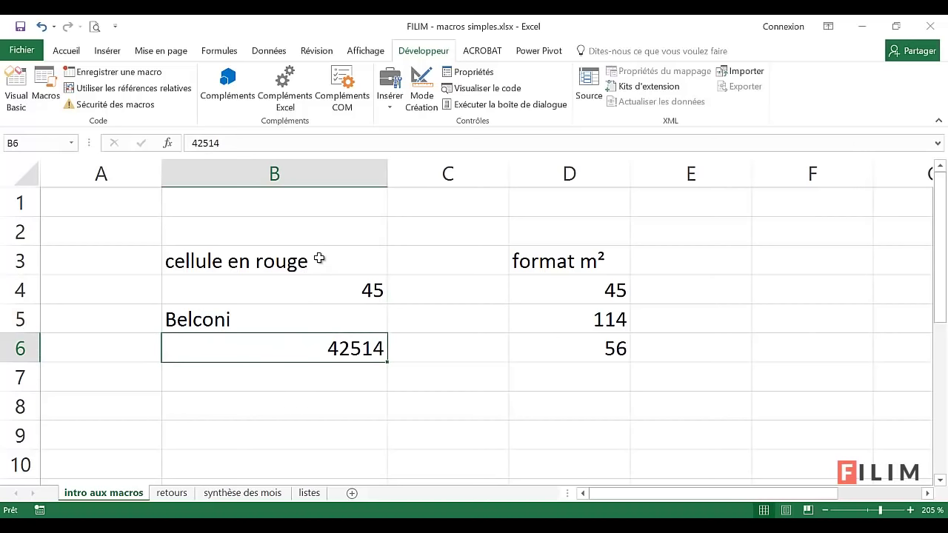
{"action": "left_click", "coordinate": [318, 259]}
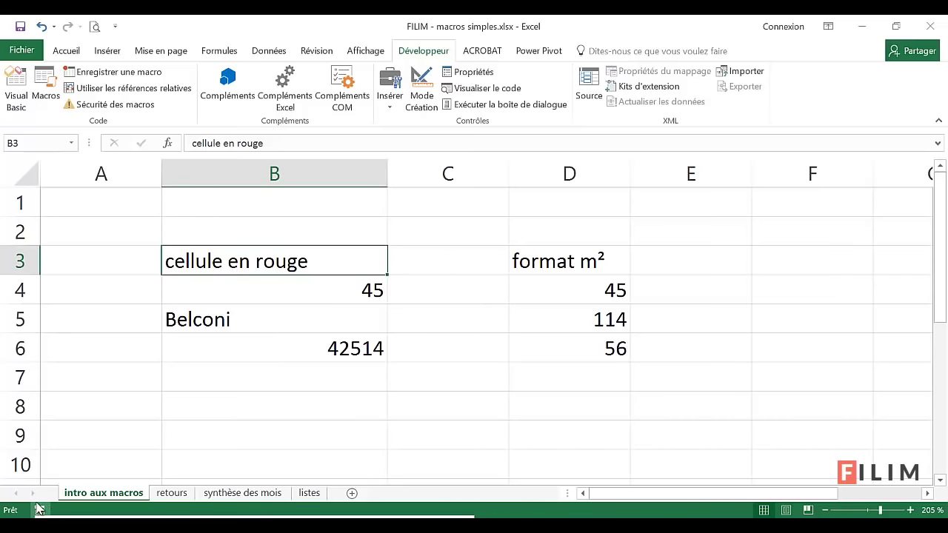
Step: Begin recording a macro named cellule_rouge, stored in Ce classeur
{"action": "left_click", "coordinate": [123, 74]}
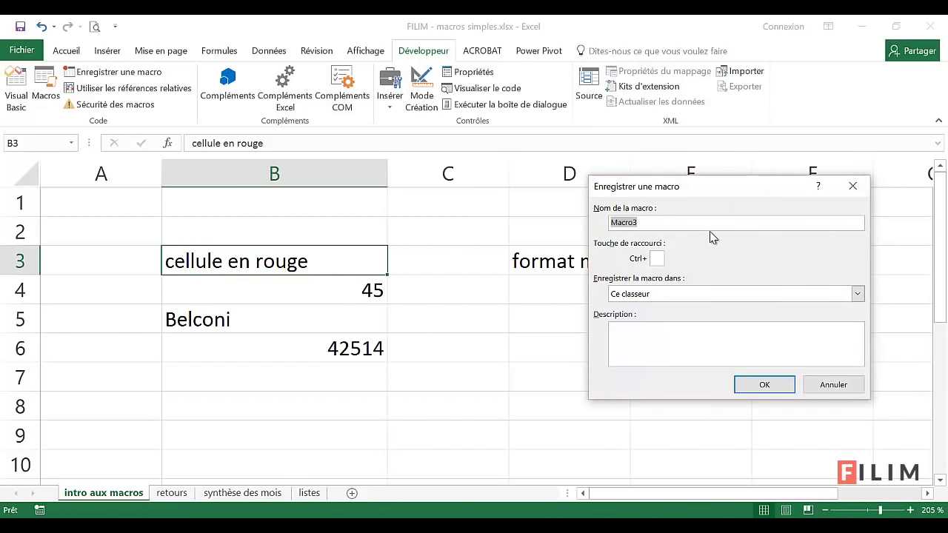
{"action": "type", "text": "c"}
{"action": "type", "text": "uge"}
{"action": "left_click", "coordinate": [683, 318]}
{"action": "left_click_drag", "start_coordinate": [689, 198], "coordinate": [561, 189]}
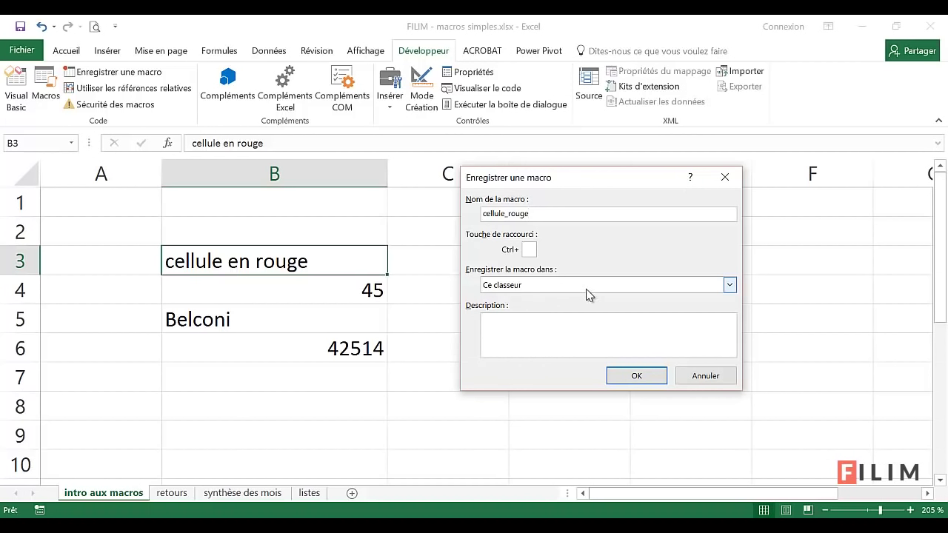
{"action": "left_click", "coordinate": [730, 286]}
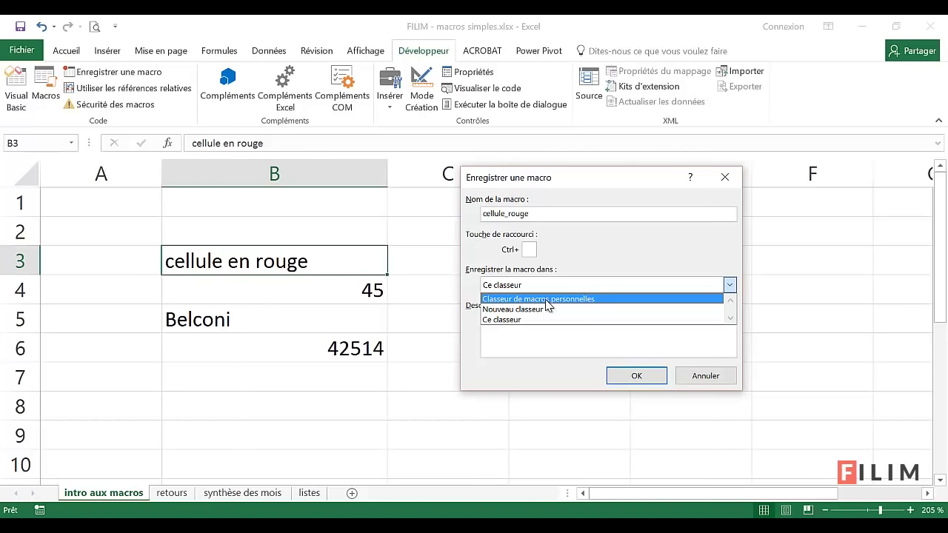
{"action": "left_click", "coordinate": [504, 319]}
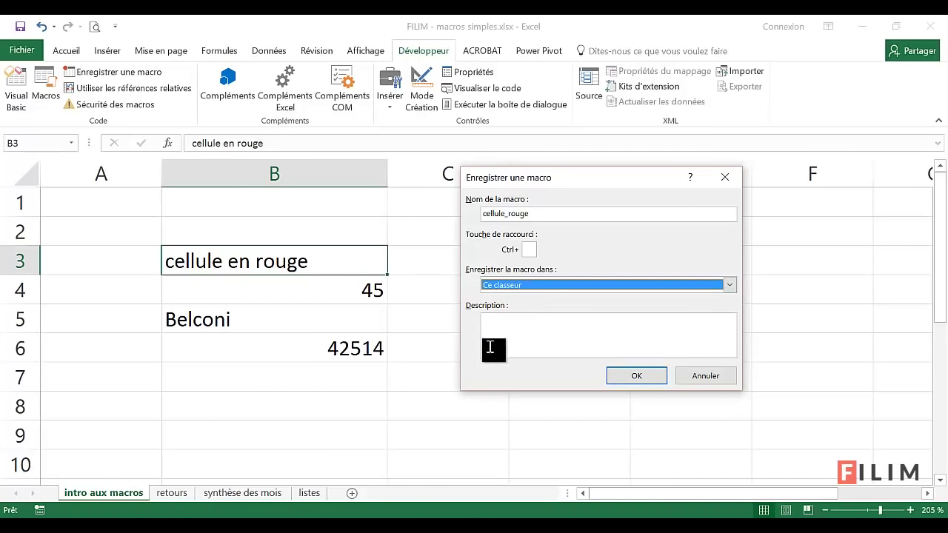
{"action": "left_click", "coordinate": [641, 376]}
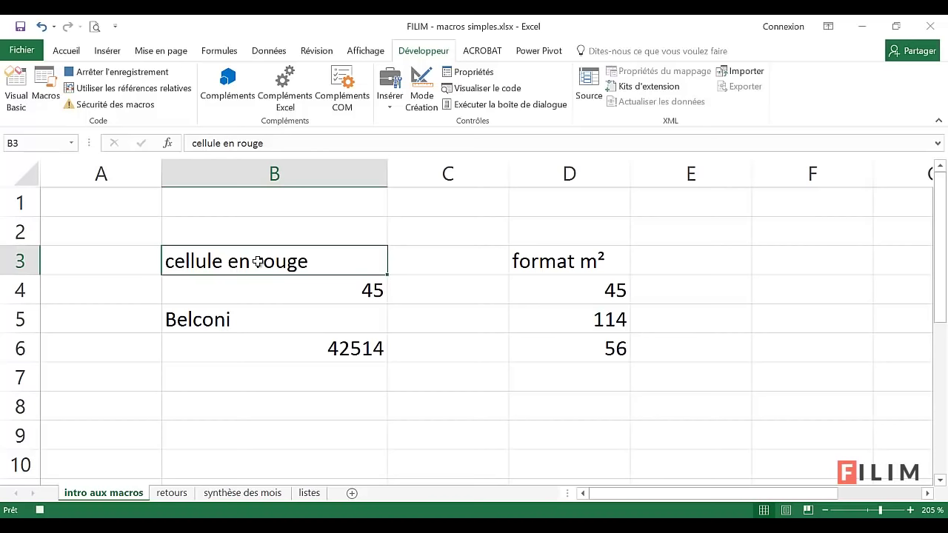
Step: Give B3 centred red Arial Black text on orange fill, then stop the recording
{"action": "left_click", "coordinate": [66, 50]}
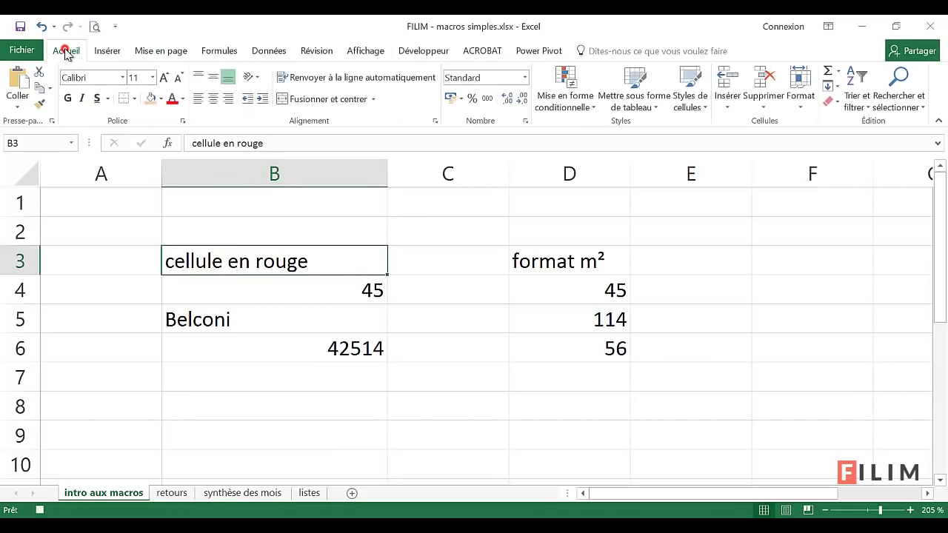
{"action": "left_click", "coordinate": [214, 99]}
{"action": "left_click", "coordinate": [151, 98]}
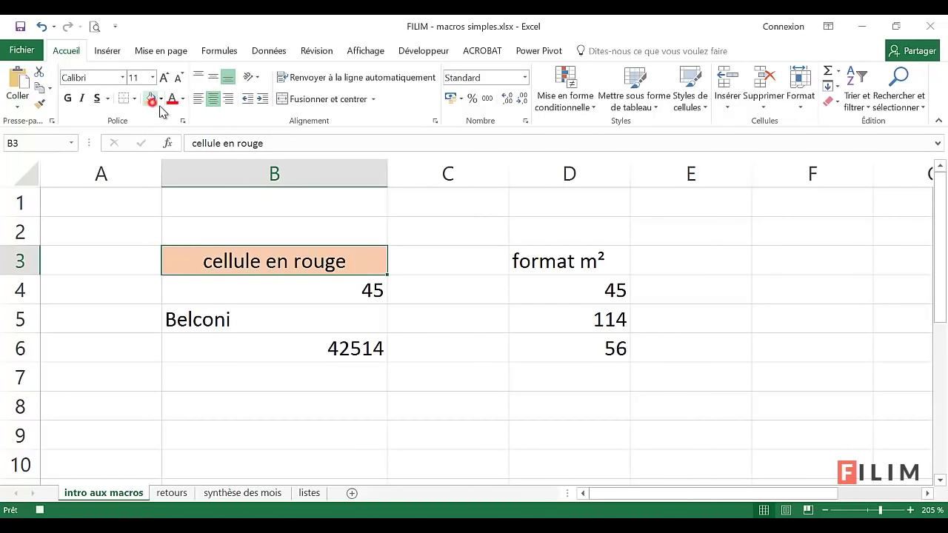
{"action": "left_click", "coordinate": [172, 100]}
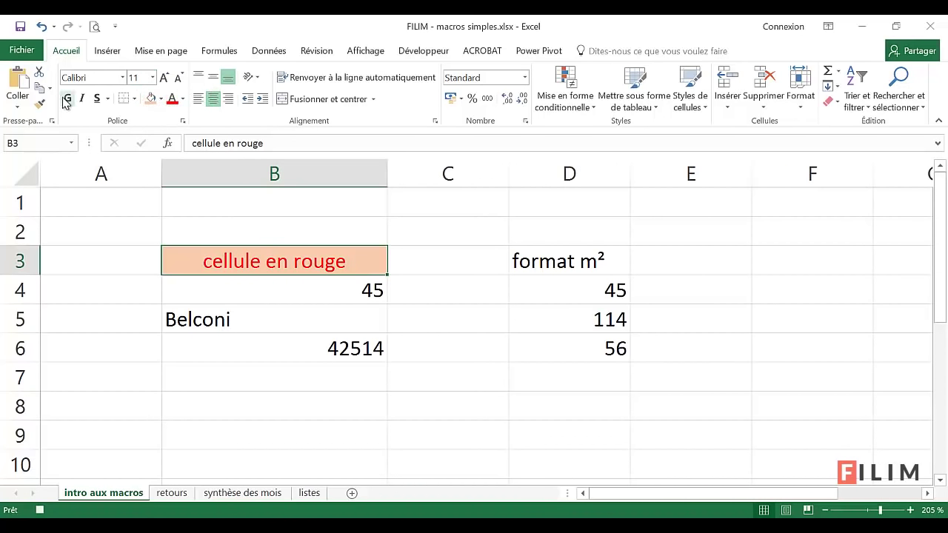
{"action": "left_click", "coordinate": [122, 77]}
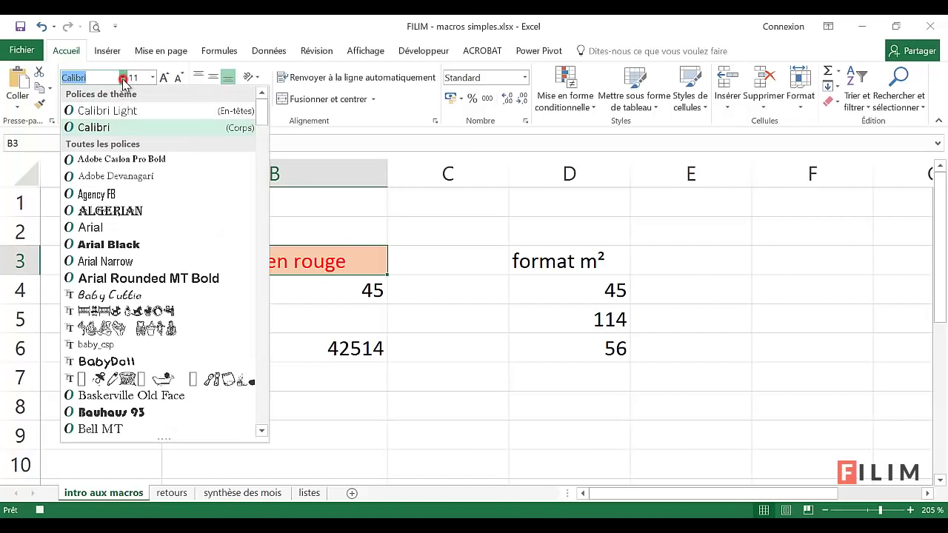
{"action": "left_click", "coordinate": [127, 248]}
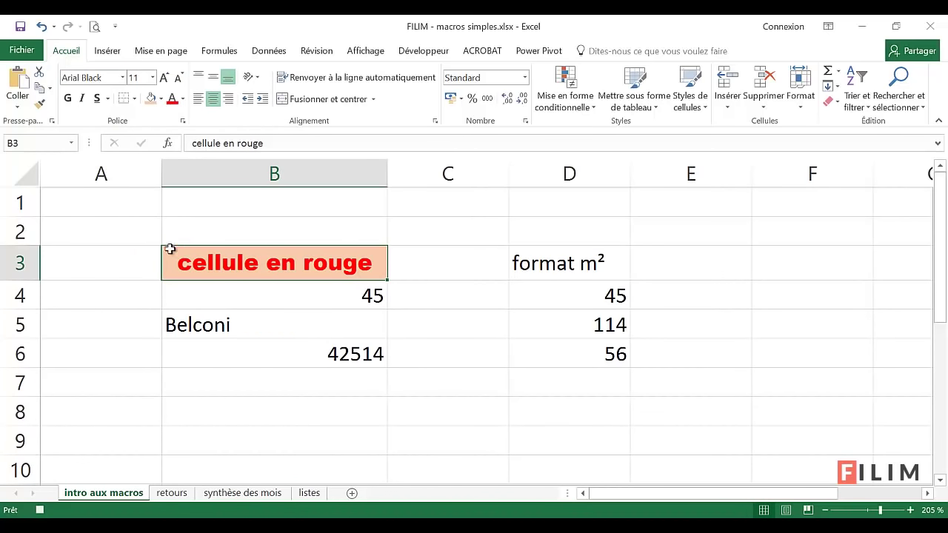
{"action": "left_click", "coordinate": [416, 51]}
{"action": "left_click", "coordinate": [111, 72]}
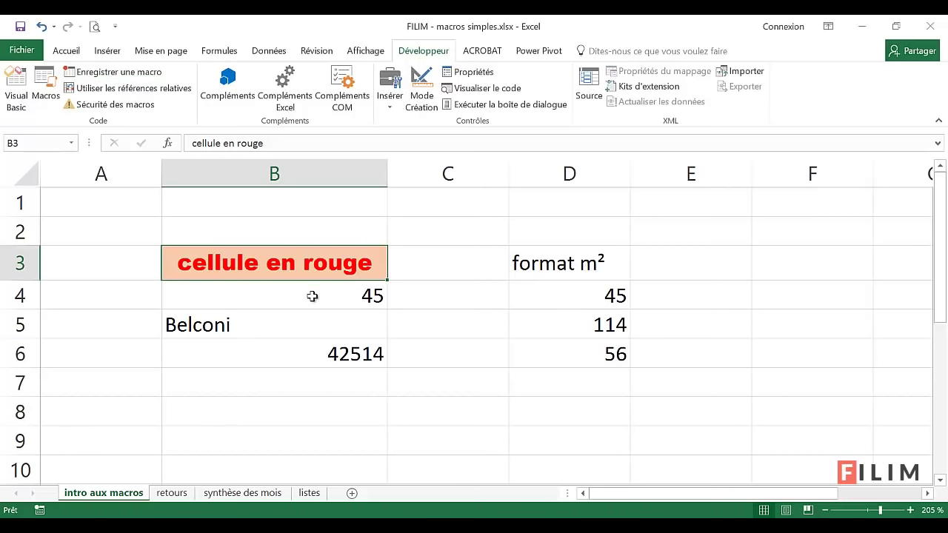
Step: Run the cellule_rouge macro on cell B6 holding 42514
{"action": "left_click", "coordinate": [301, 359]}
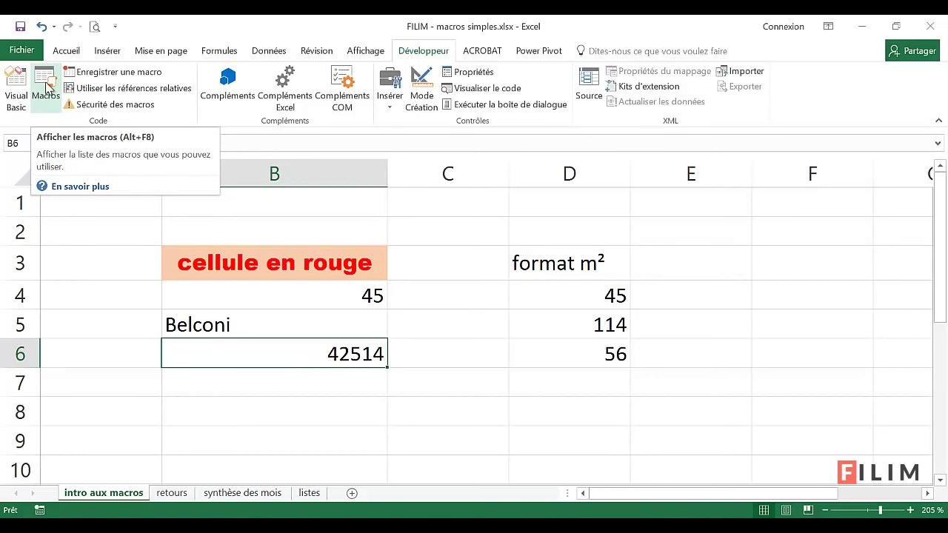
{"action": "left_click", "coordinate": [46, 83]}
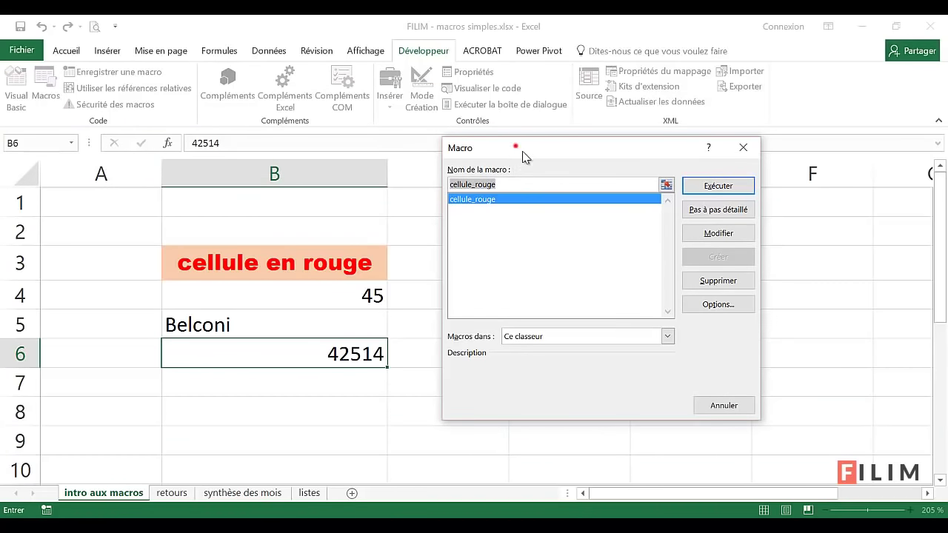
{"action": "left_click_drag", "start_coordinate": [523, 152], "coordinate": [581, 147]}
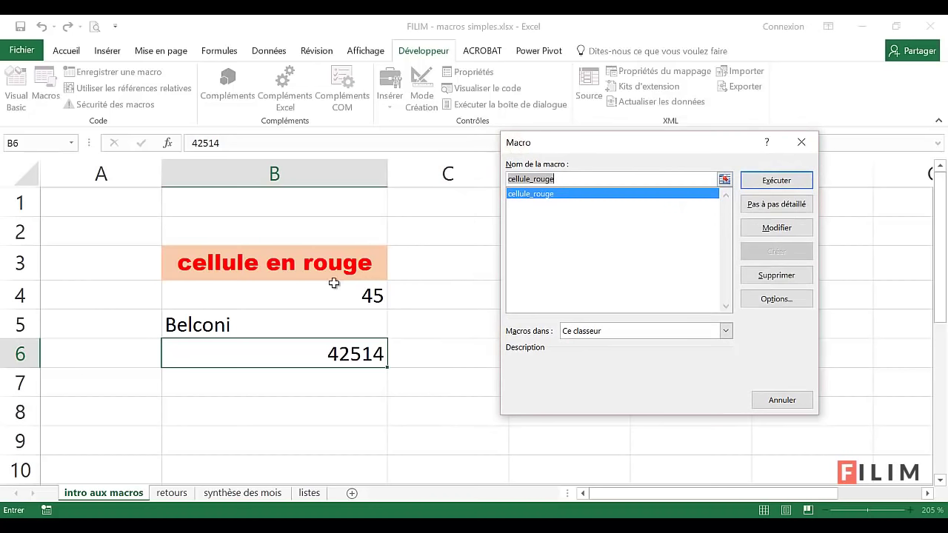
{"action": "left_click", "coordinate": [786, 180]}
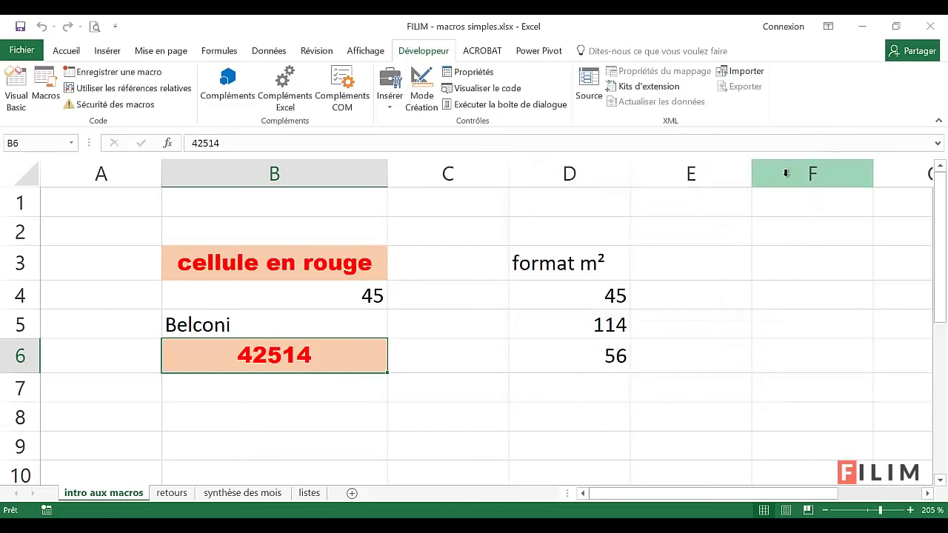
Step: Run cellule_rouge on the Belconi cell B5, then close the macro list
{"action": "left_click", "coordinate": [230, 324]}
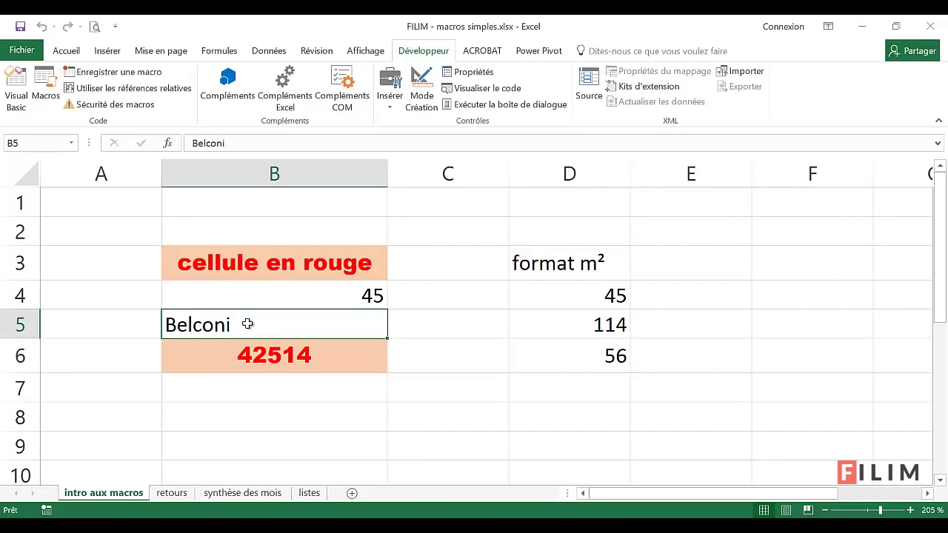
{"action": "left_click", "coordinate": [42, 81]}
{"action": "left_click", "coordinate": [775, 180]}
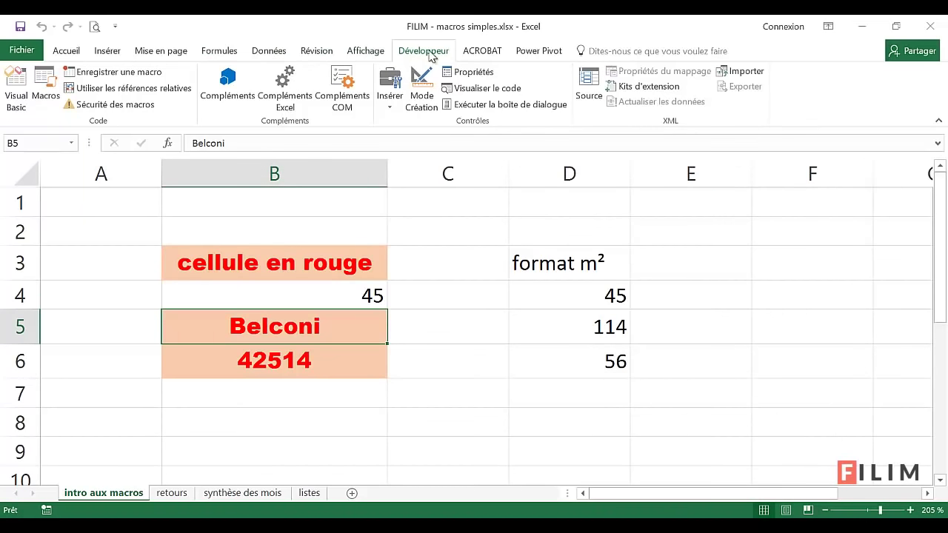
{"action": "left_click", "coordinate": [46, 87]}
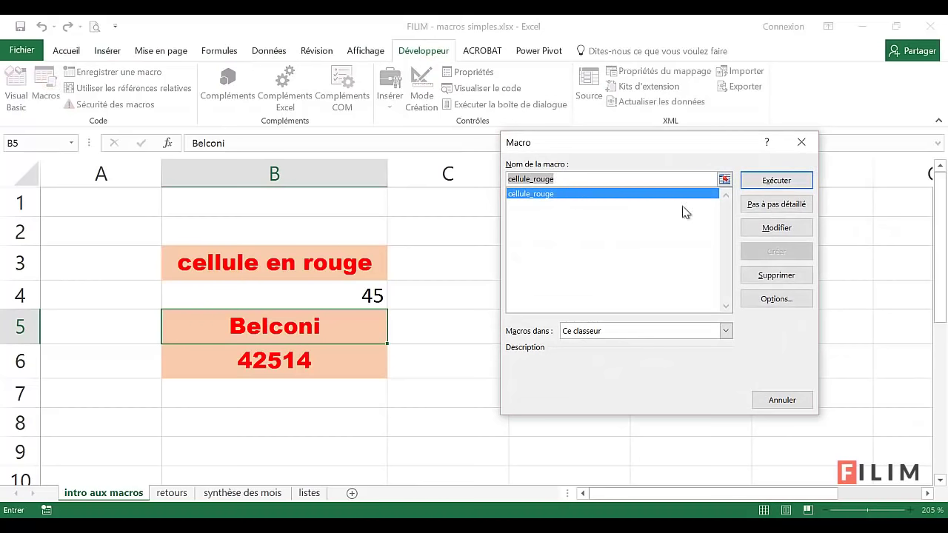
{"action": "left_click", "coordinate": [802, 141]}
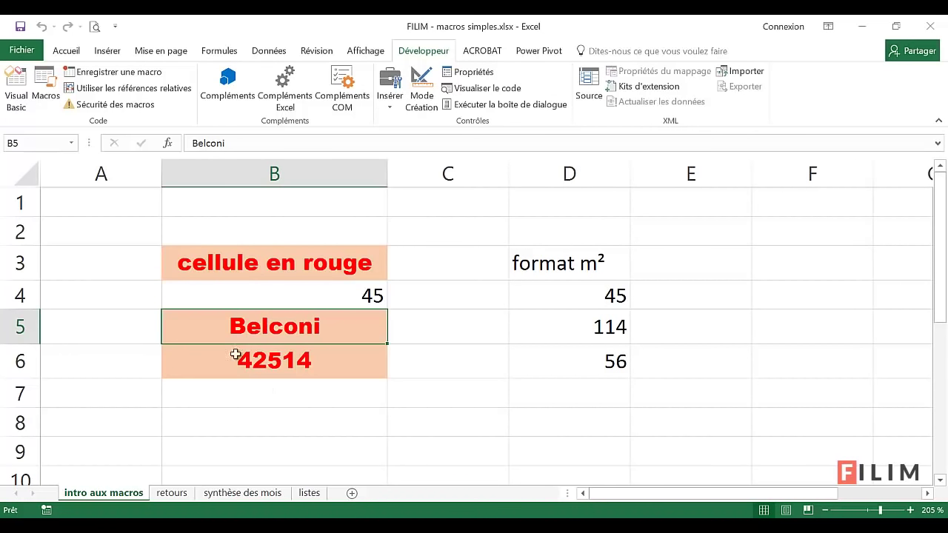
Step: Draw a rectangle across B1:B2 labelled 'pour mettre en rouge'
{"action": "left_click", "coordinate": [107, 50]}
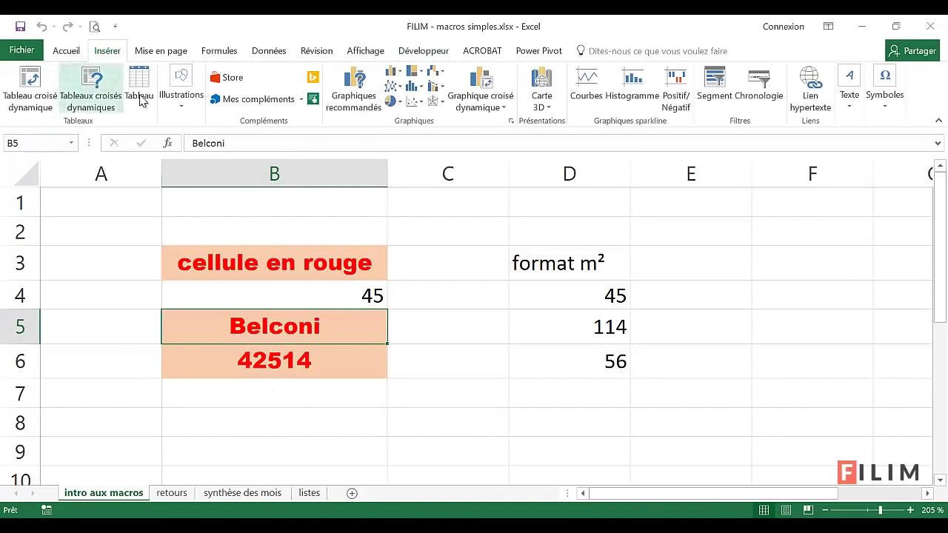
{"action": "left_click", "coordinate": [185, 95]}
{"action": "left_click", "coordinate": [237, 142]}
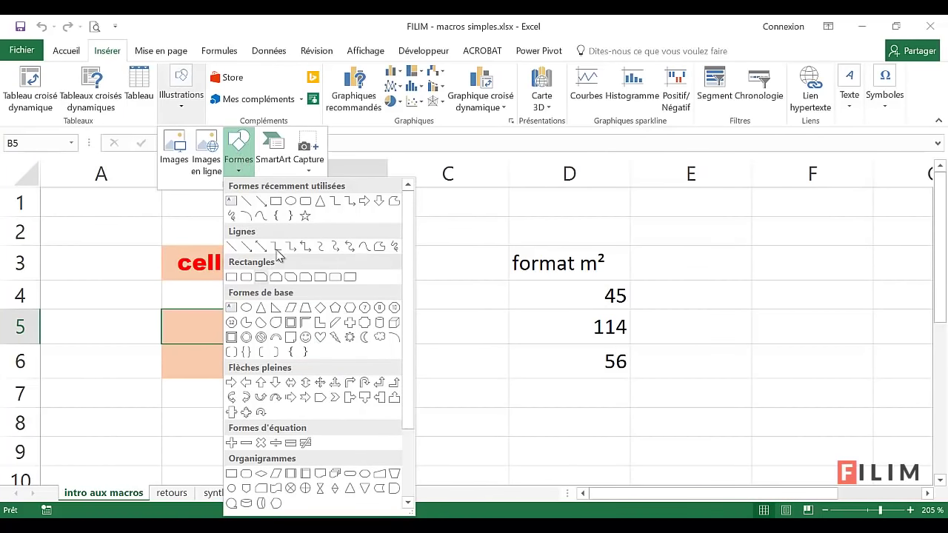
{"action": "left_click", "coordinate": [276, 206]}
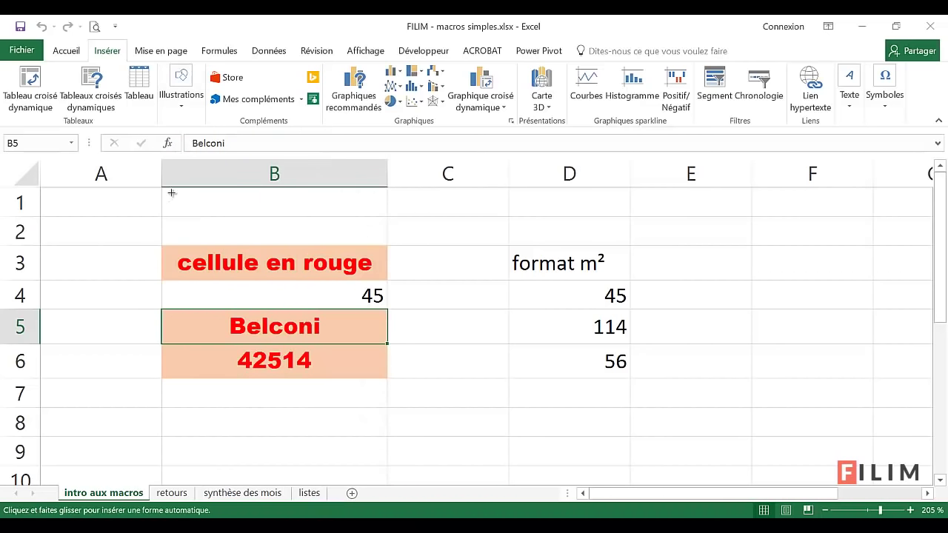
{"action": "left_click_drag", "start_coordinate": [172, 192], "coordinate": [374, 225]}
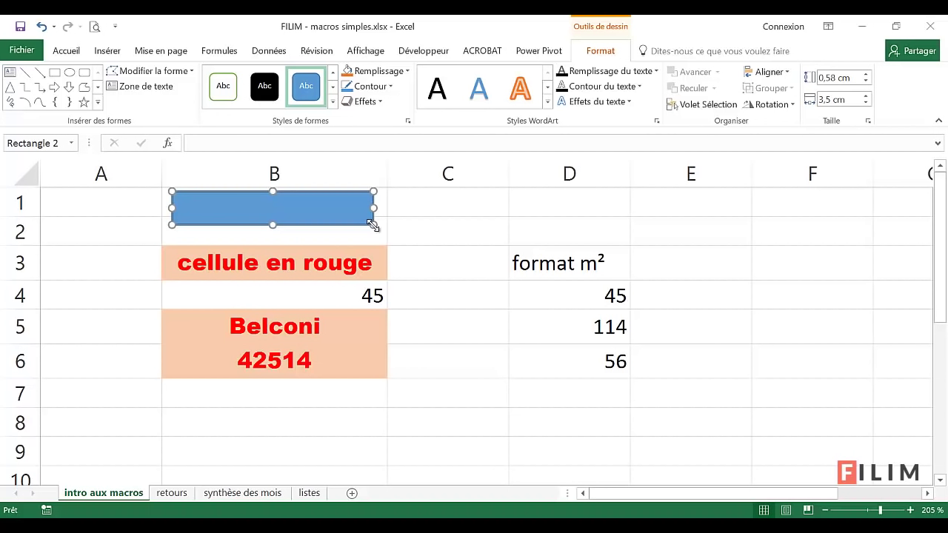
{"action": "type", "text": "pour"}
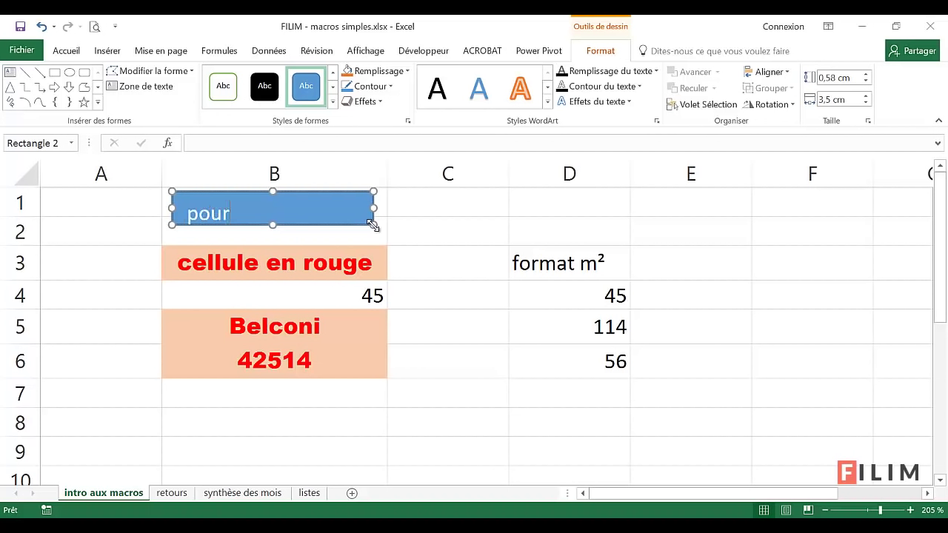
{"action": "type", "text": " mettre en"}
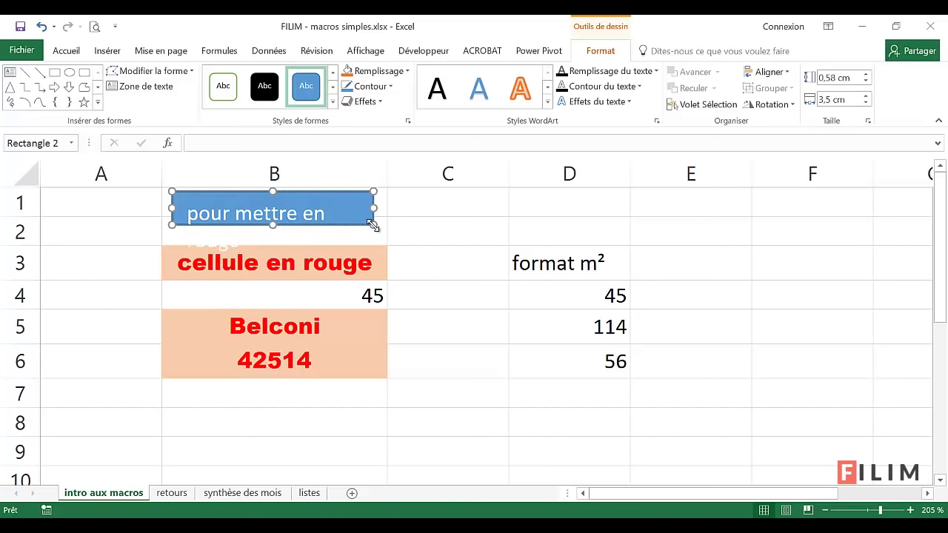
{"action": "left_click_drag", "start_coordinate": [272, 224], "coordinate": [272, 237]}
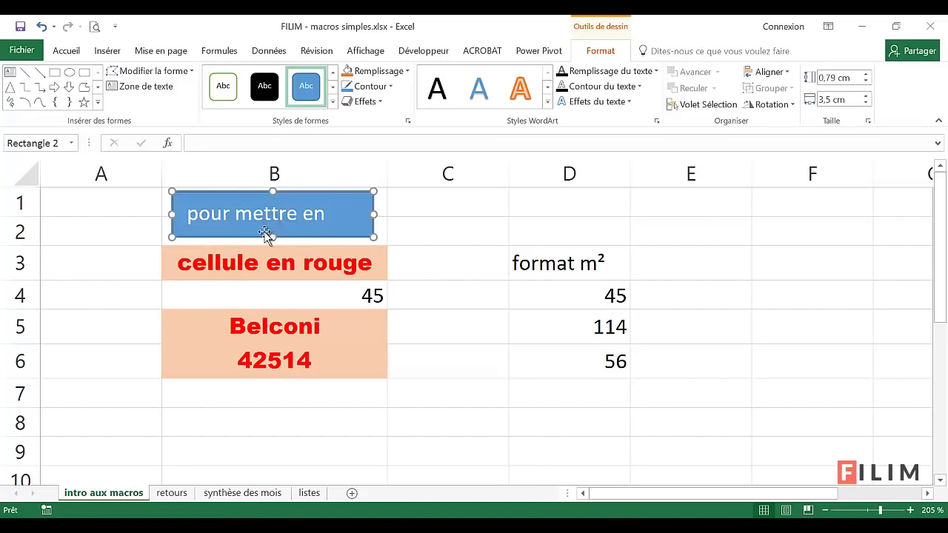
Step: Reduce the shape's text size twice and centre it horizontally and vertically
{"action": "left_click", "coordinate": [74, 50]}
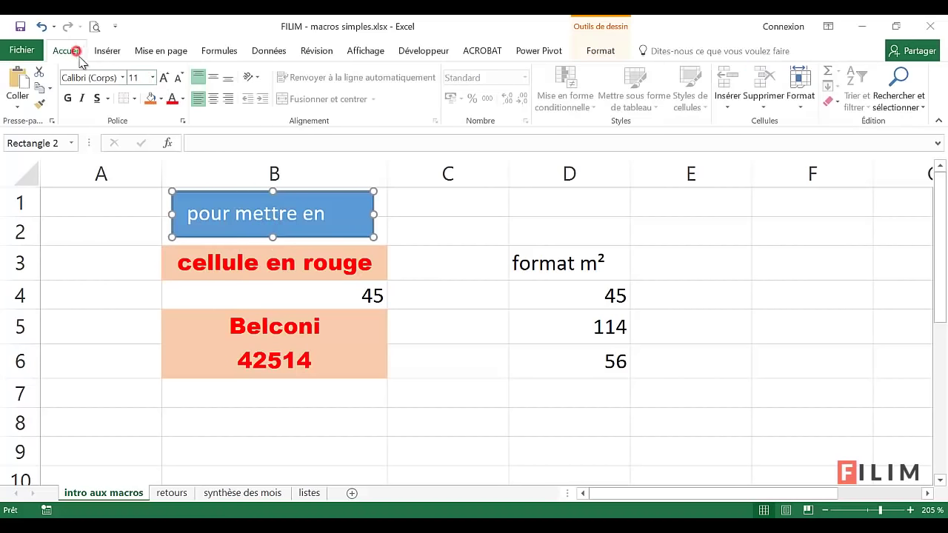
{"action": "left_click", "coordinate": [178, 77]}
{"action": "left_click", "coordinate": [178, 77]}
{"action": "left_click", "coordinate": [212, 98]}
{"action": "left_click", "coordinate": [213, 77]}
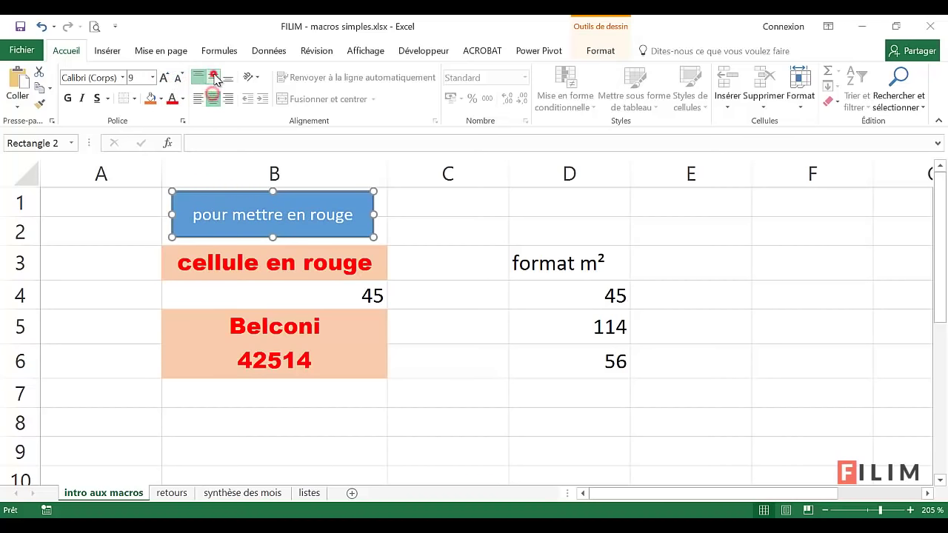
Step: Make row 2 taller, fit the rectangle to it, and apply a black shape style
{"action": "left_click_drag", "start_coordinate": [29, 245], "coordinate": [29, 280]}
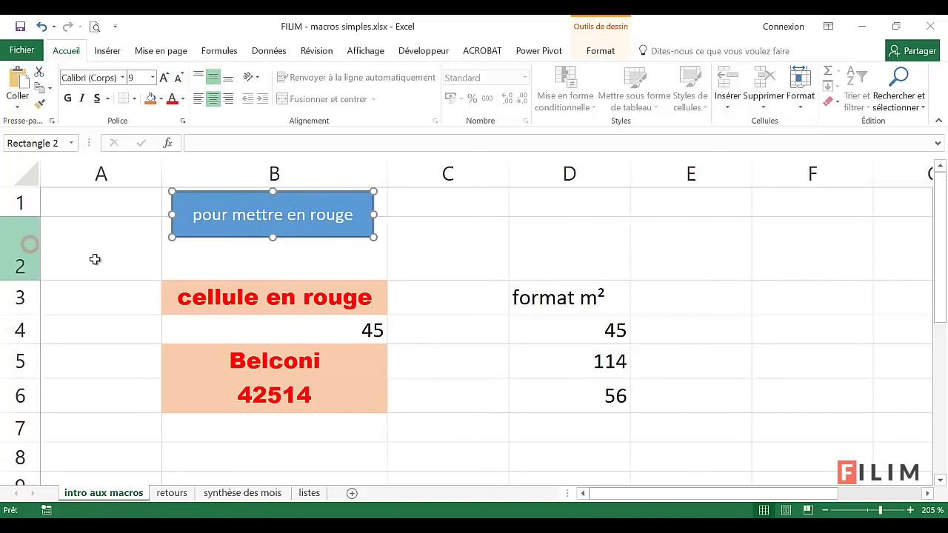
{"action": "left_click_drag", "start_coordinate": [273, 237], "coordinate": [273, 252]}
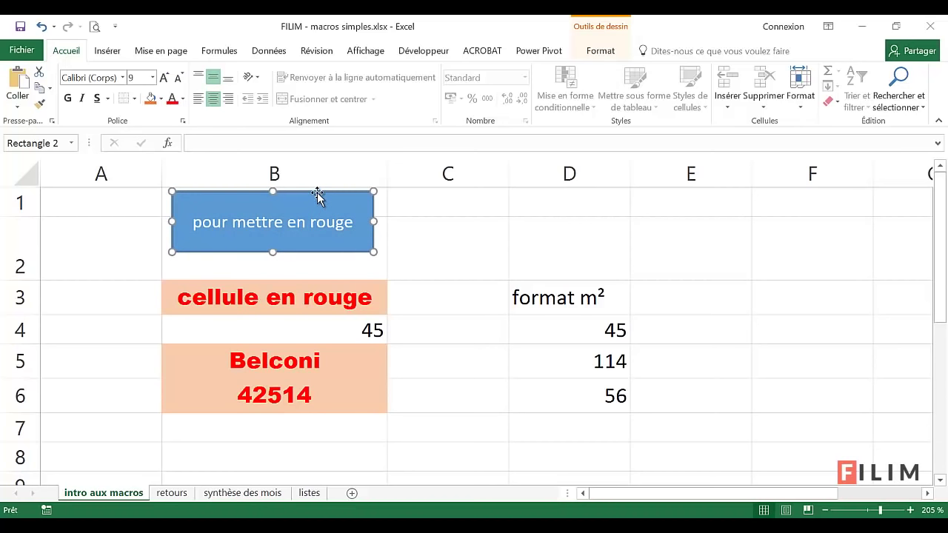
{"action": "left_click_drag", "start_coordinate": [317, 194], "coordinate": [311, 215]}
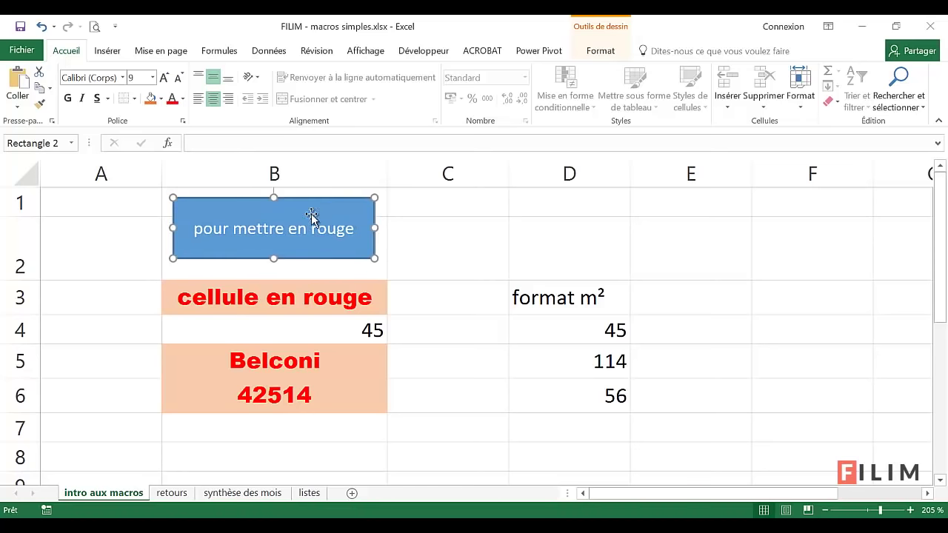
{"action": "left_click", "coordinate": [611, 51]}
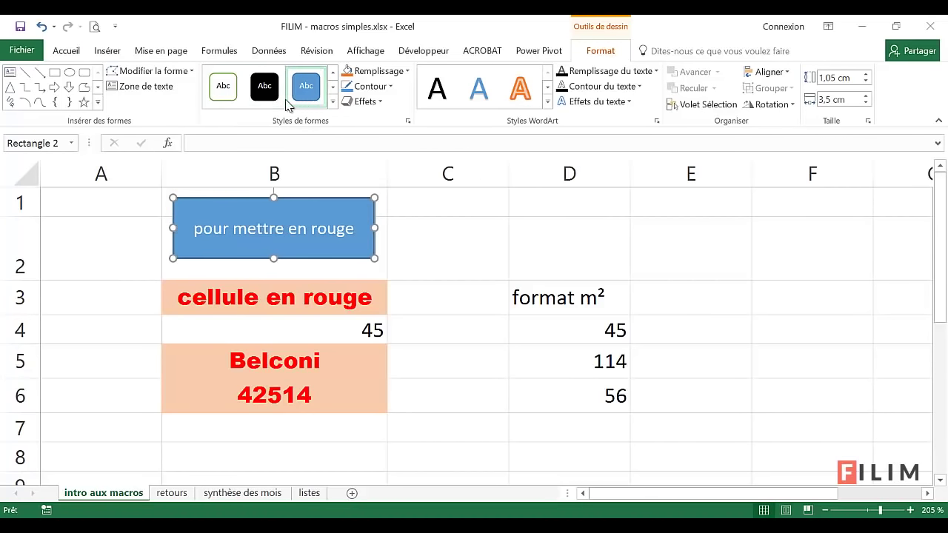
{"action": "left_click", "coordinate": [264, 86]}
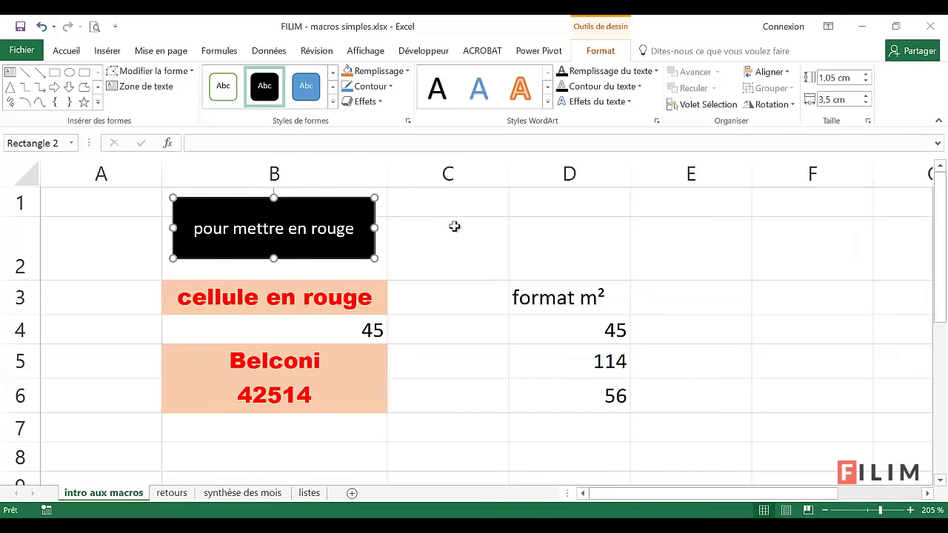
Step: Shrink the 'pour mettre en rouge' rectangle slightly and change its fill to grey
{"action": "left_click_drag", "start_coordinate": [374, 257], "coordinate": [370, 244]}
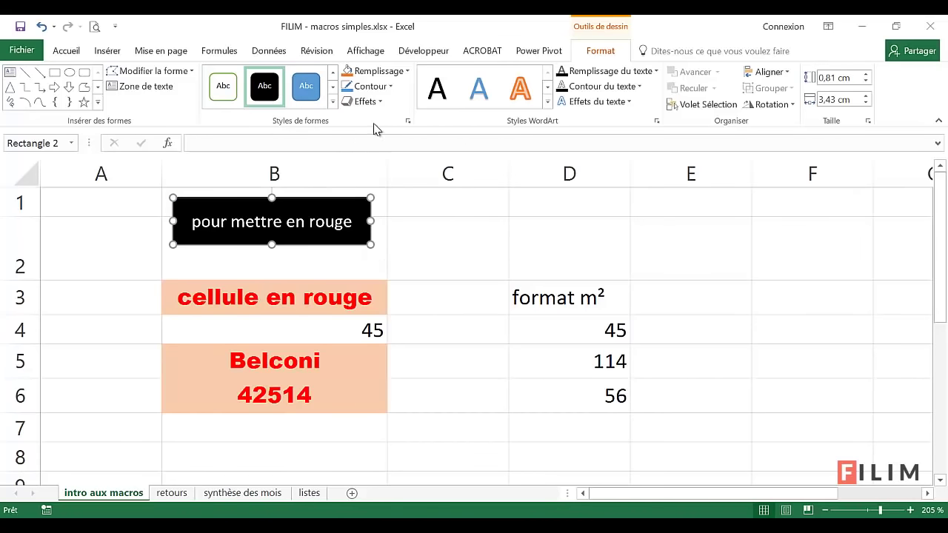
{"action": "left_click", "coordinate": [407, 71]}
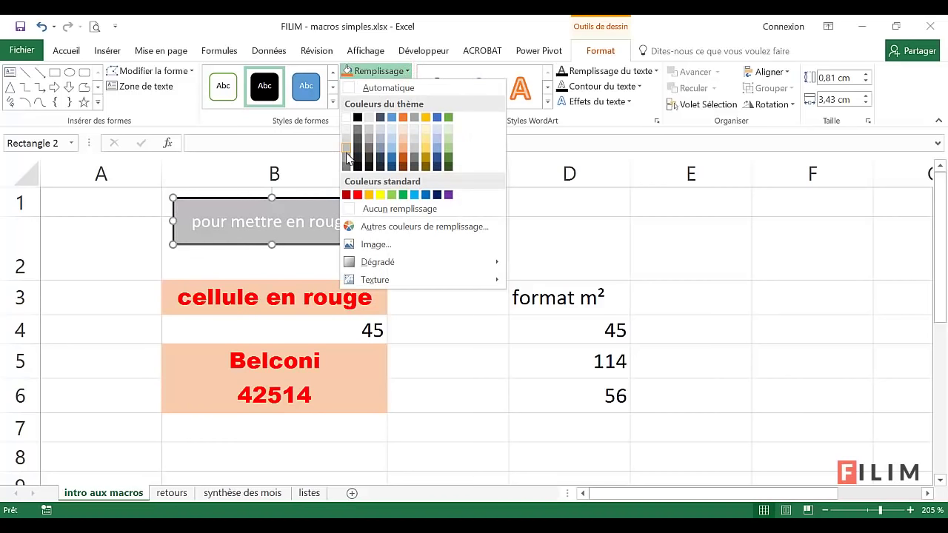
{"action": "left_click", "coordinate": [346, 158]}
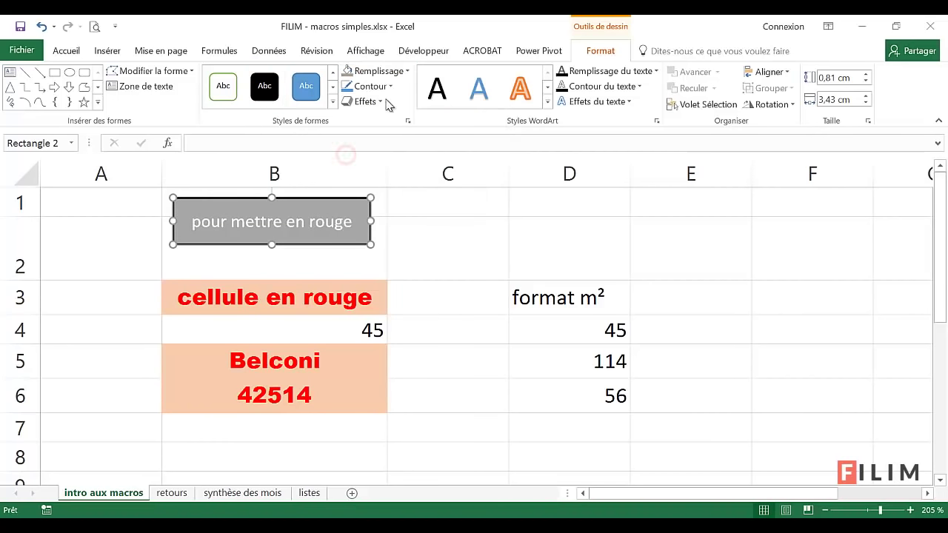
{"action": "left_click", "coordinate": [422, 219]}
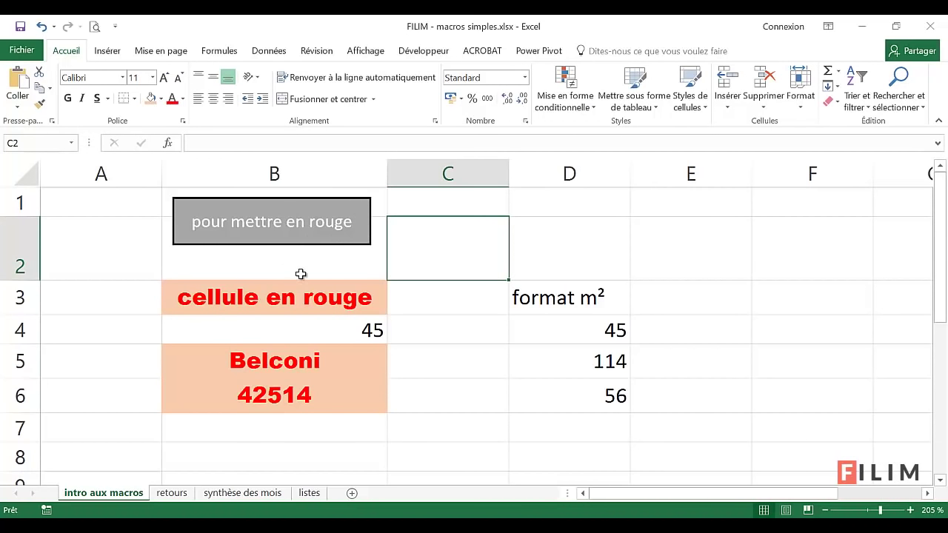
Step: Assign cellule_rouge to the grey rectangle, then select cell B4 for testing
{"action": "right_click", "coordinate": [369, 221]}
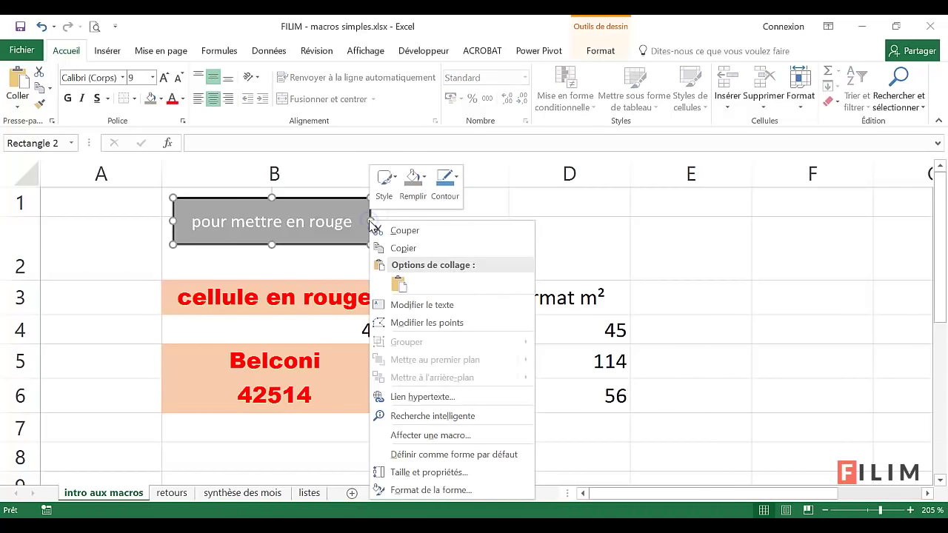
{"action": "left_click", "coordinate": [430, 437]}
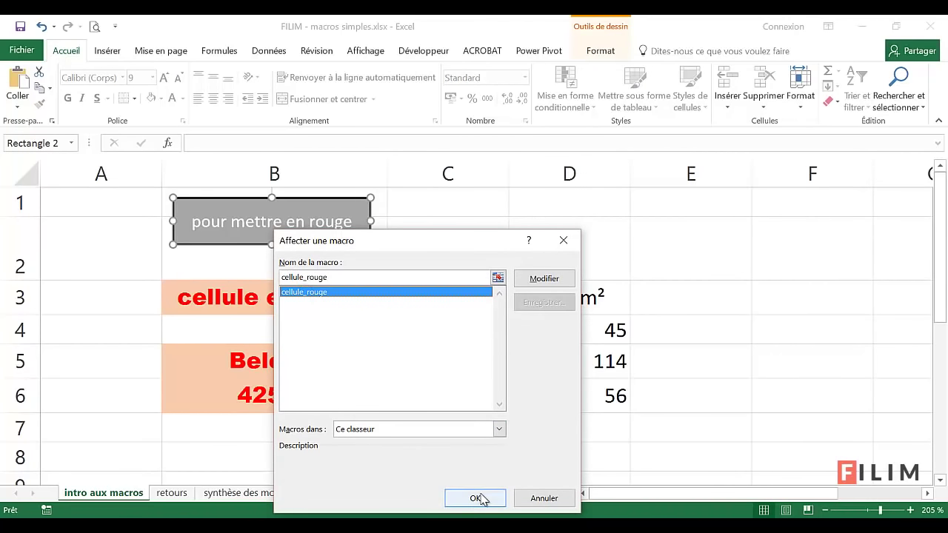
{"action": "left_click", "coordinate": [479, 497]}
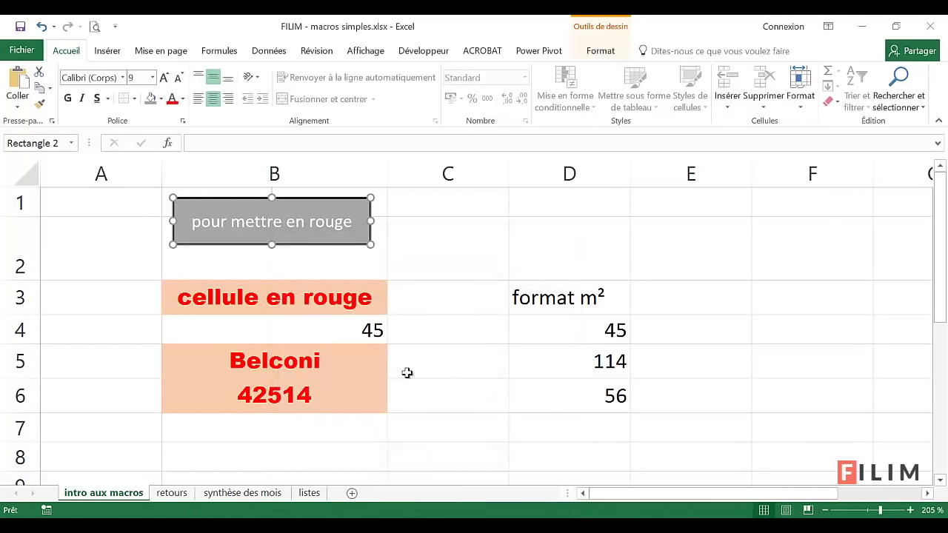
{"action": "left_click", "coordinate": [404, 263]}
{"action": "left_click", "coordinate": [343, 333]}
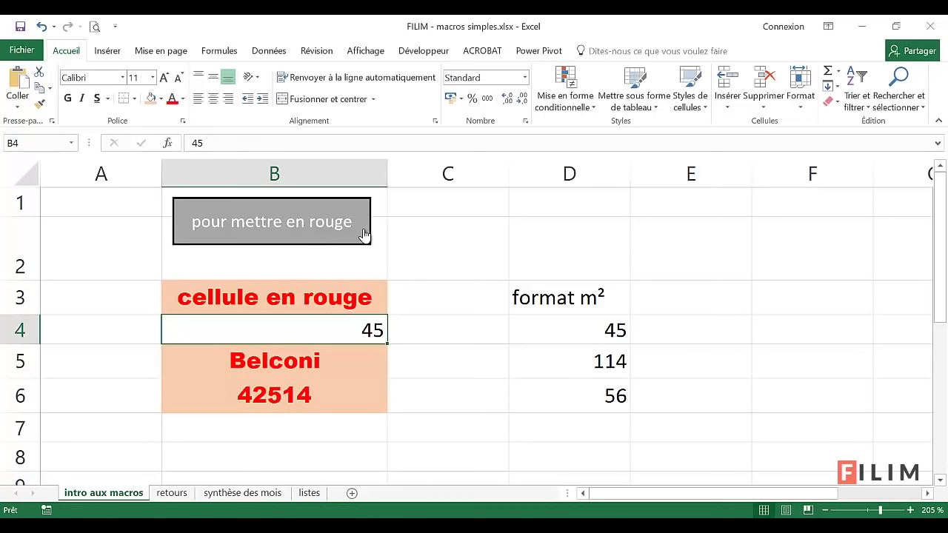
Step: Use the button to format B4 and F6, type 'hello !' in F6, then undo
{"action": "left_click", "coordinate": [334, 239]}
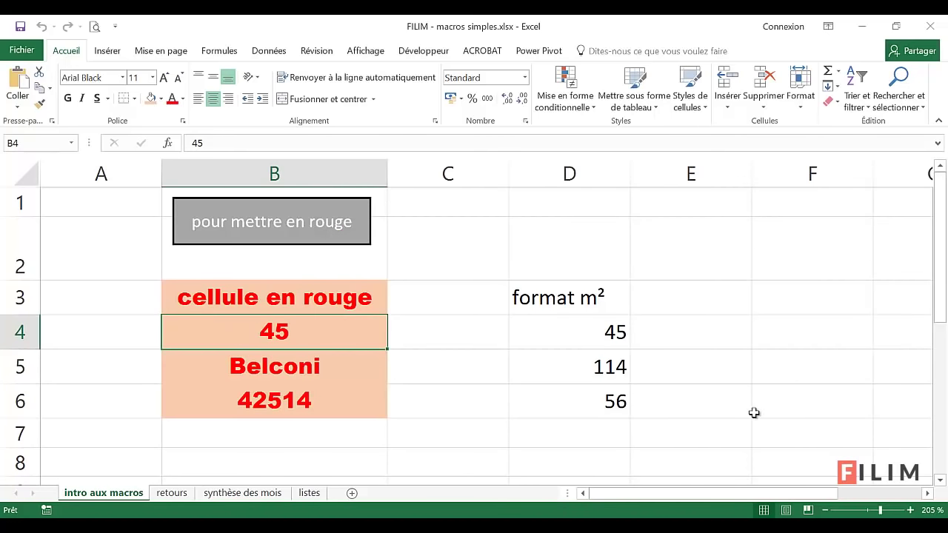
{"action": "left_click", "coordinate": [858, 400]}
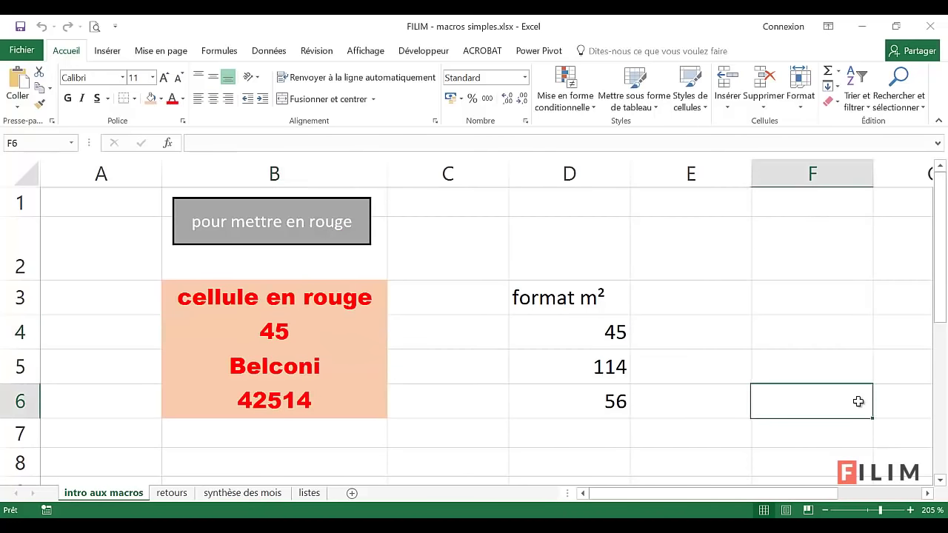
{"action": "left_click", "coordinate": [330, 220]}
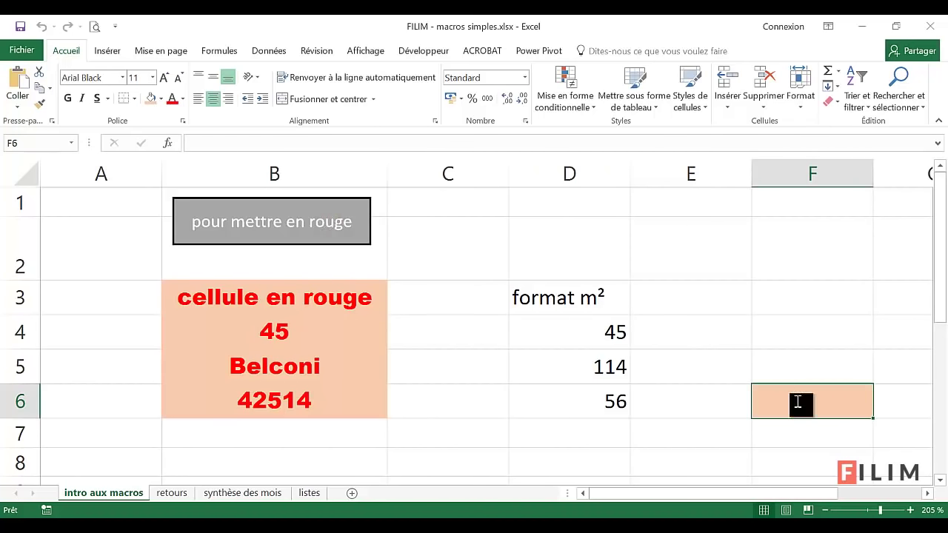
{"action": "type", "text": "hello"}
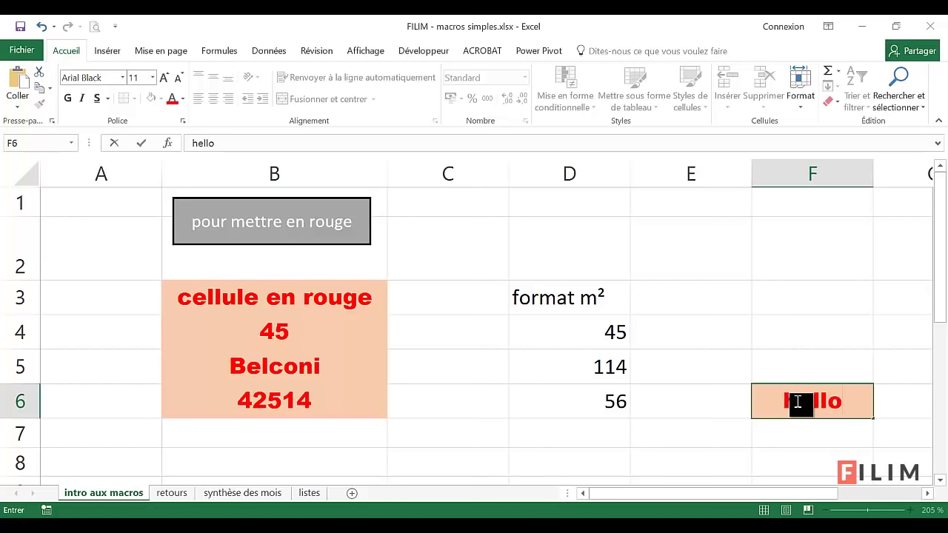
{"action": "type", "text": " !"}
{"action": "left_click", "coordinate": [707, 254]}
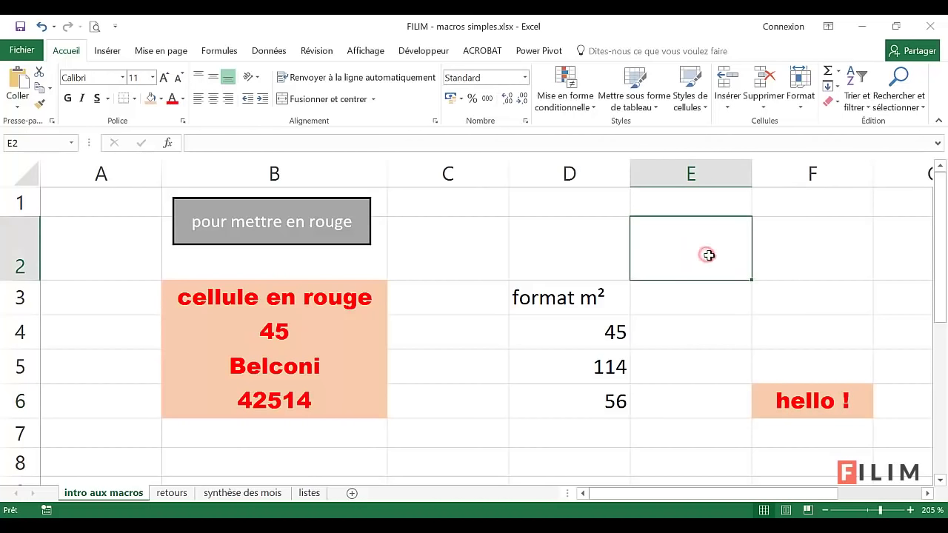
{"action": "key", "text": "ctrl+z"}
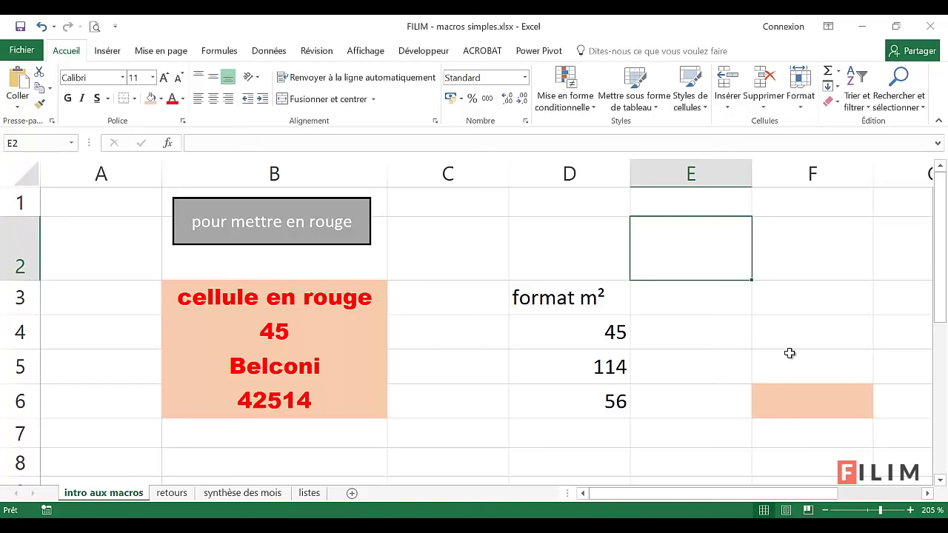
{"action": "key", "text": "ctrl+z"}
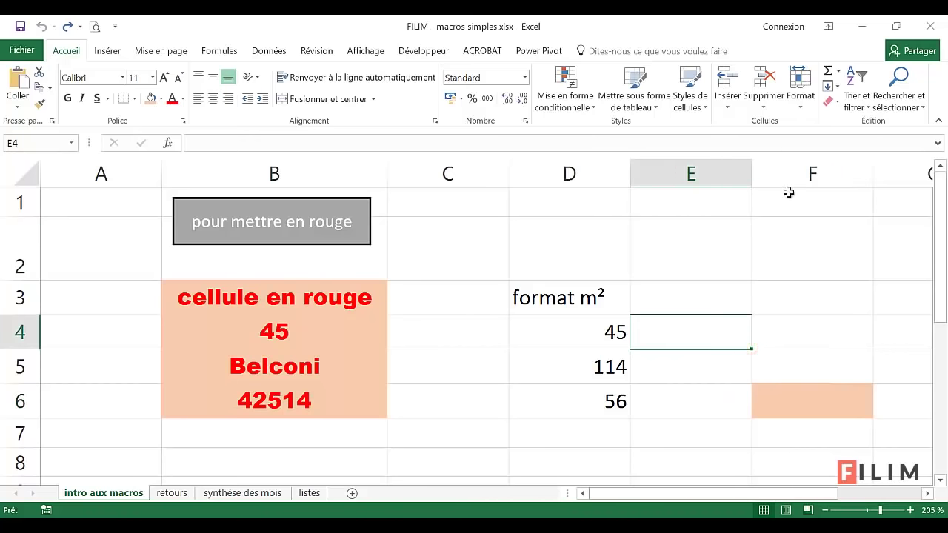
Step: Delete column F and return to cell C2
{"action": "right_click", "coordinate": [789, 179]}
{"action": "left_click", "coordinate": [831, 301]}
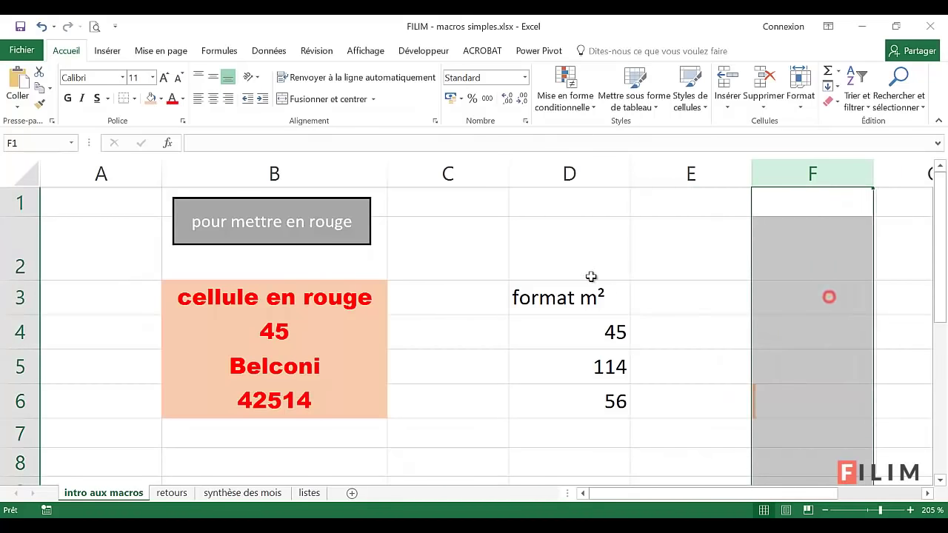
{"action": "left_click", "coordinate": [464, 264]}
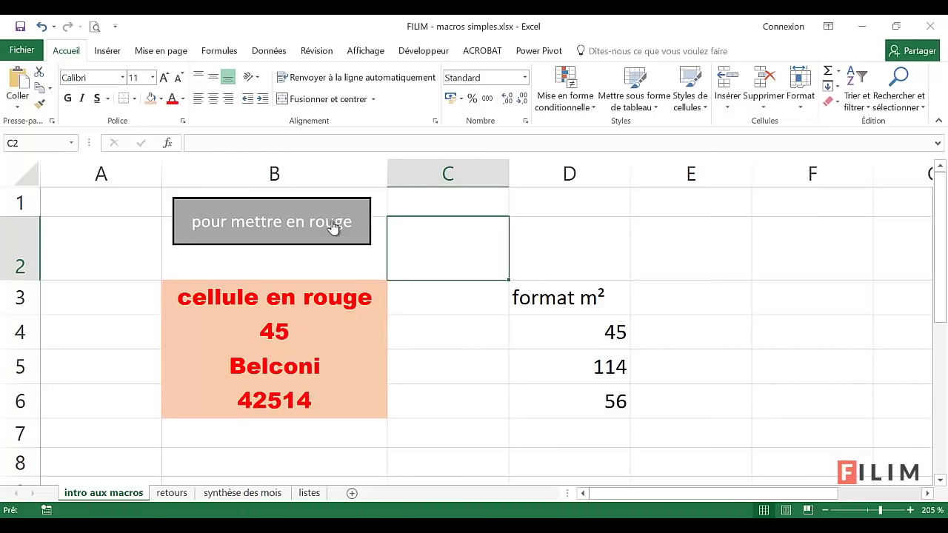
Step: Edit the button's label, nudge it right and down, and adjust its height
{"action": "right_click", "coordinate": [279, 218]}
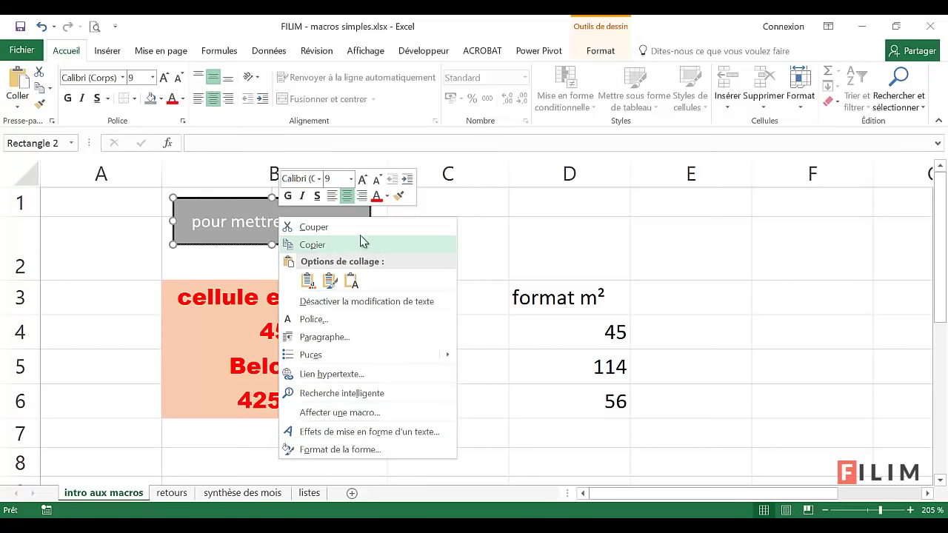
{"action": "left_click", "coordinate": [128, 217]}
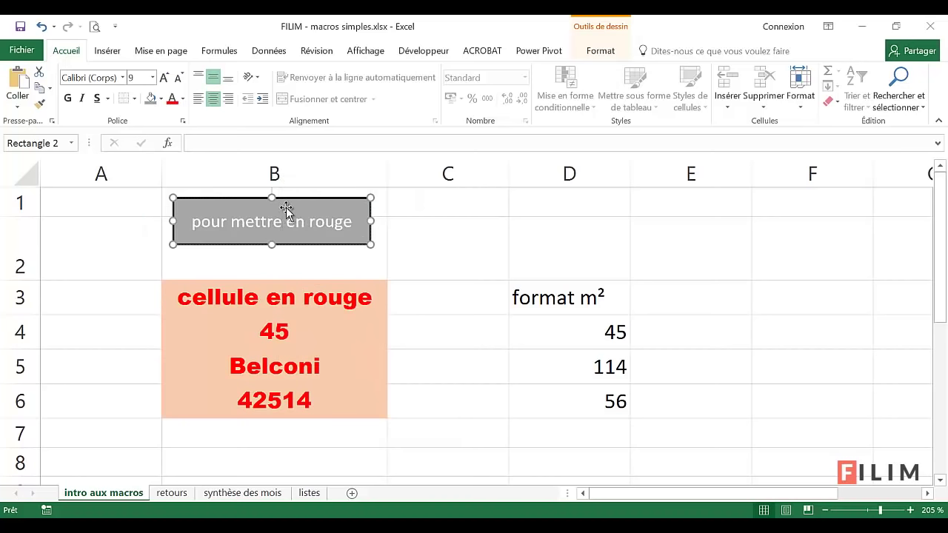
{"action": "left_click", "coordinate": [252, 222]}
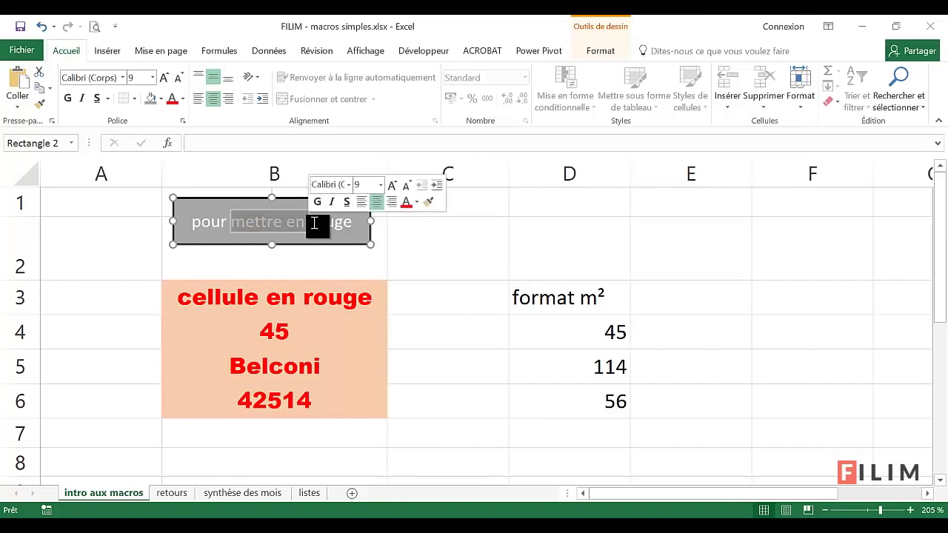
{"action": "left_click_drag", "start_coordinate": [287, 222], "coordinate": [353, 222]}
{"action": "left_click_drag", "start_coordinate": [244, 199], "coordinate": [247, 202]}
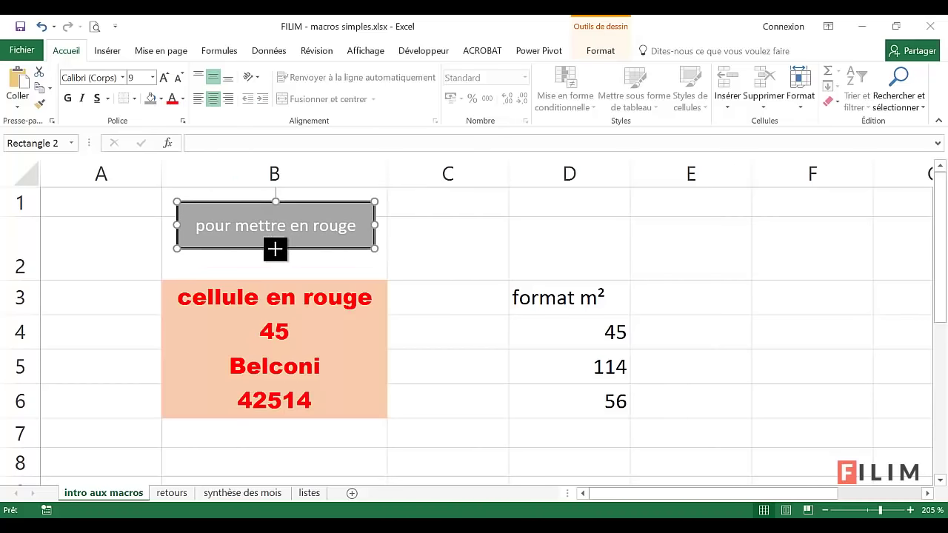
{"action": "left_click_drag", "start_coordinate": [276, 249], "coordinate": [274, 242]}
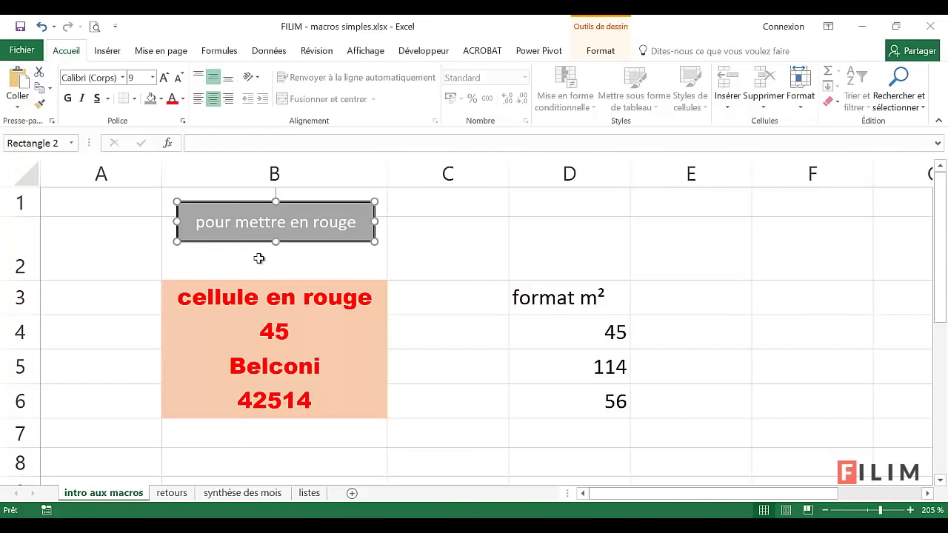
{"action": "left_click", "coordinate": [464, 238]}
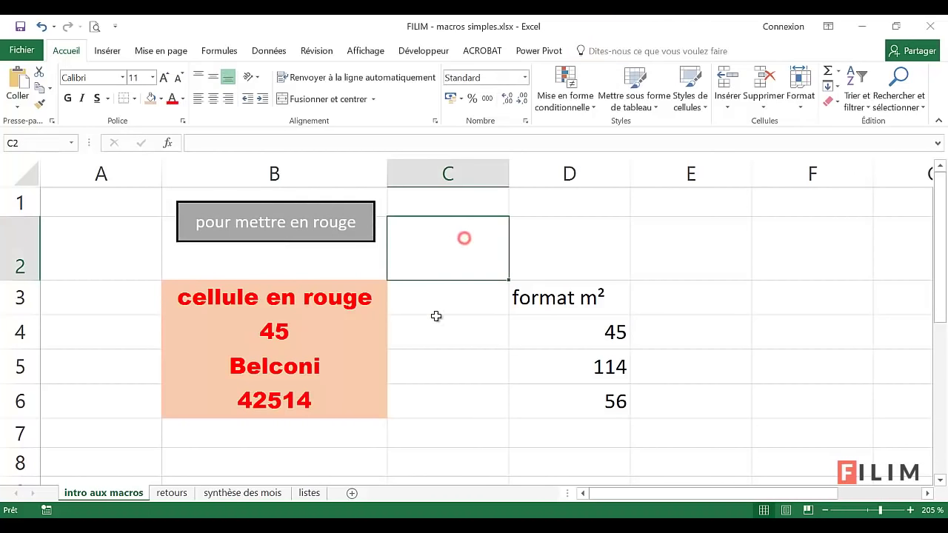
{"action": "left_click", "coordinate": [433, 316]}
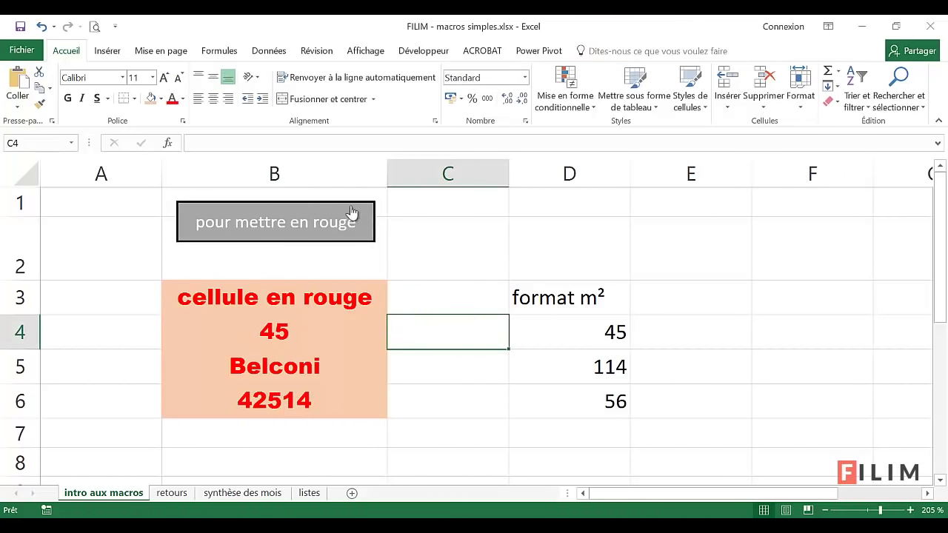
Step: Move the grey button slightly right and down once more, ending on cell D4
{"action": "right_click", "coordinate": [323, 214]}
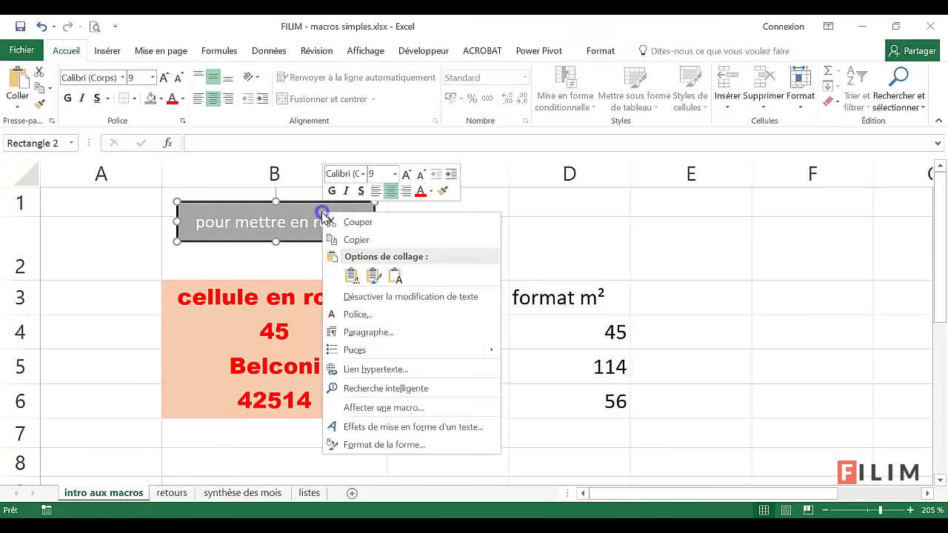
{"action": "key", "text": "Escape"}
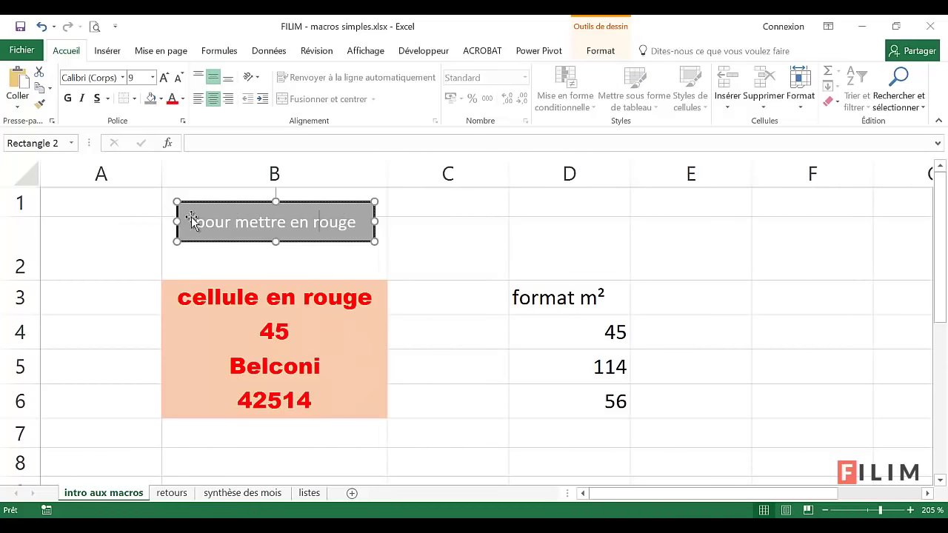
{"action": "mouse_move", "coordinate": [252, 240]}
{"action": "left_mouse_down"}
{"action": "mouse_move", "coordinate": [263, 244]}
{"action": "mouse_move", "coordinate": [251, 245]}
{"action": "left_mouse_up"}
{"action": "key", "text": "Escape"}
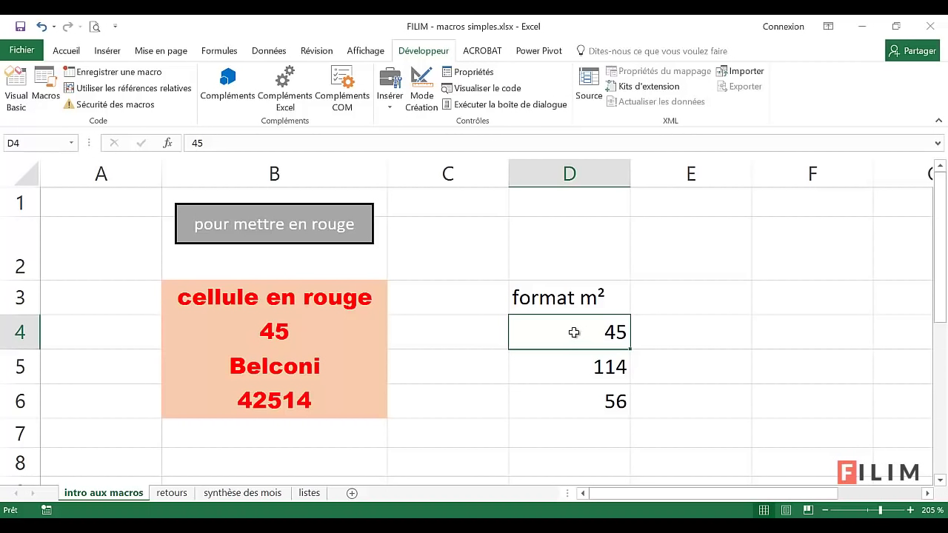
Step: With D4 (45) selected, start recording a macro named format_m2 stored in this workbook
{"action": "left_click", "coordinate": [695, 292]}
{"action": "left_click", "coordinate": [560, 330]}
{"action": "left_click", "coordinate": [115, 73]}
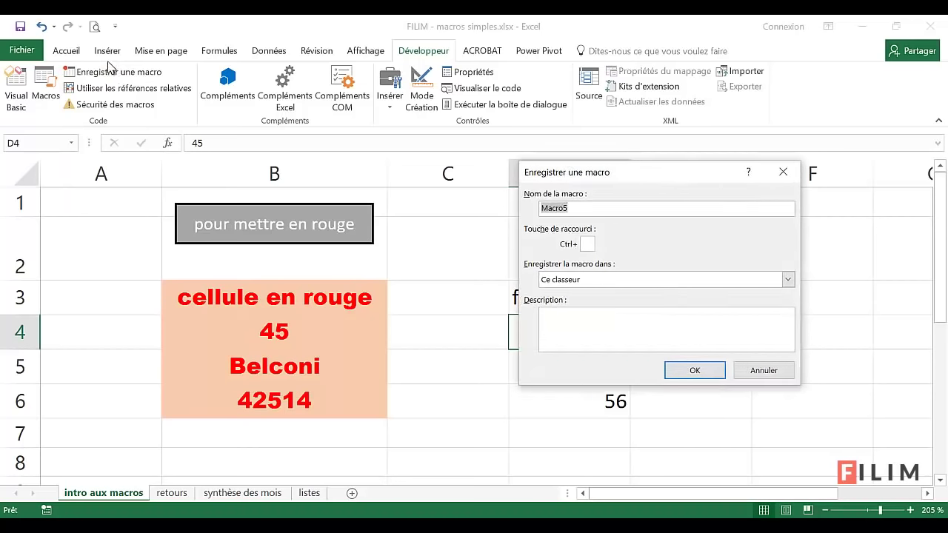
{"action": "type", "text": "format_m2"}
{"action": "left_click", "coordinate": [689, 371]}
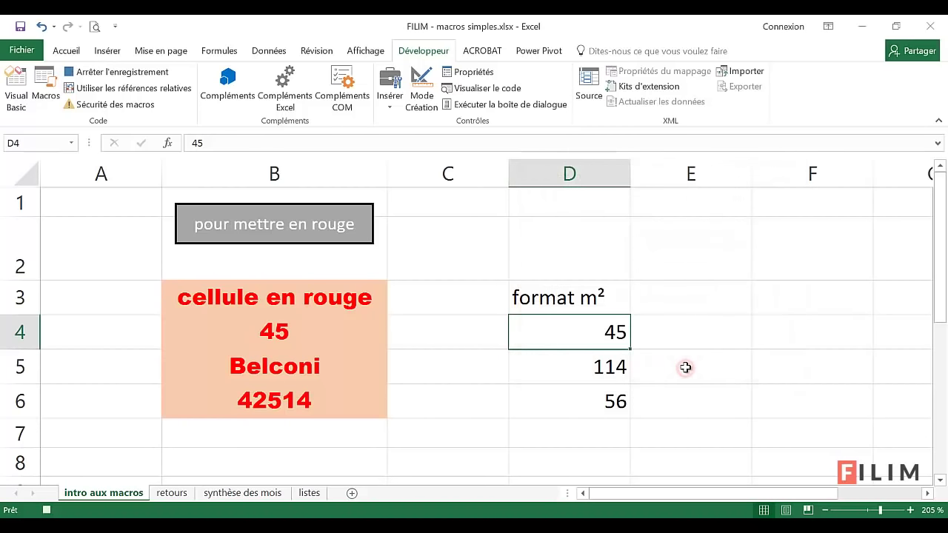
{"action": "left_click", "coordinate": [66, 49]}
Step: Give D4 the custom number format ## " m²" so it displays 45 m²
{"action": "left_click", "coordinate": [524, 77]}
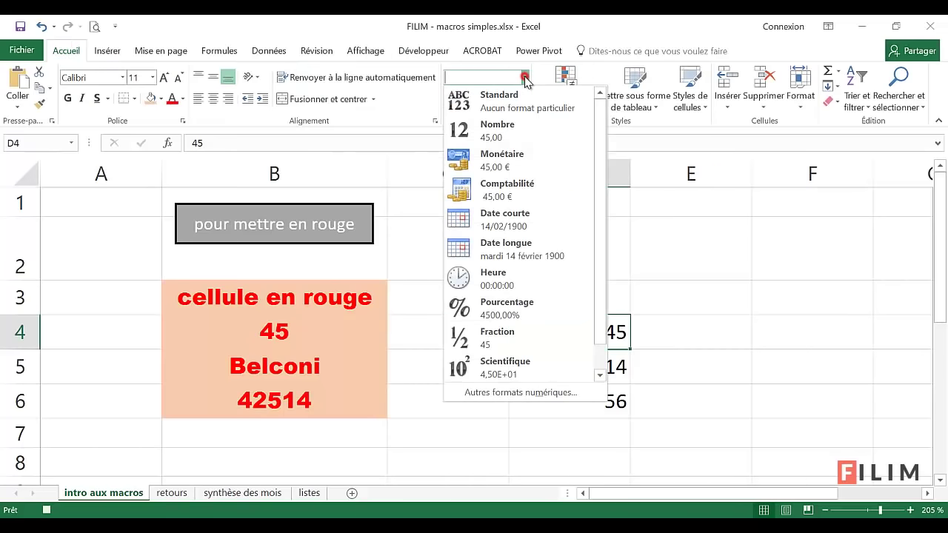
{"action": "left_click", "coordinate": [505, 394]}
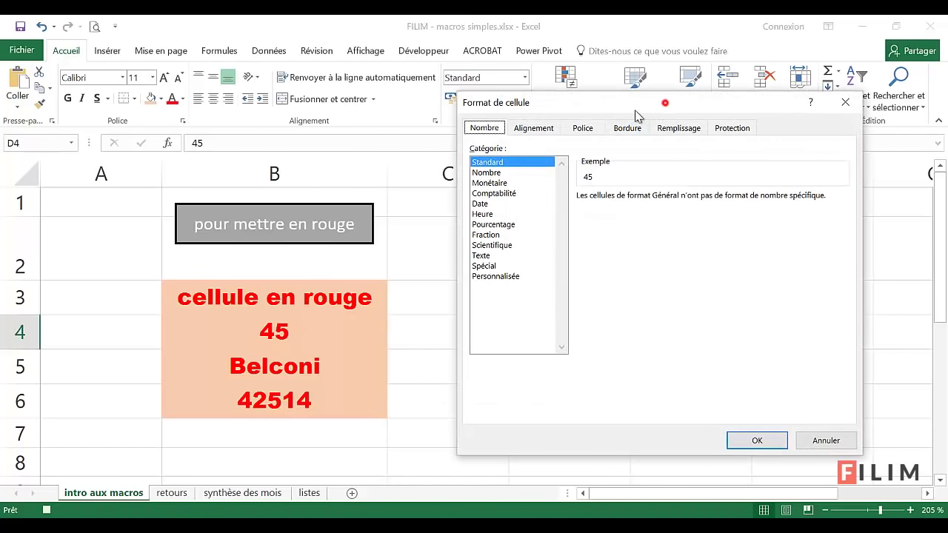
{"action": "left_click_drag", "start_coordinate": [634, 114], "coordinate": [295, 112]}
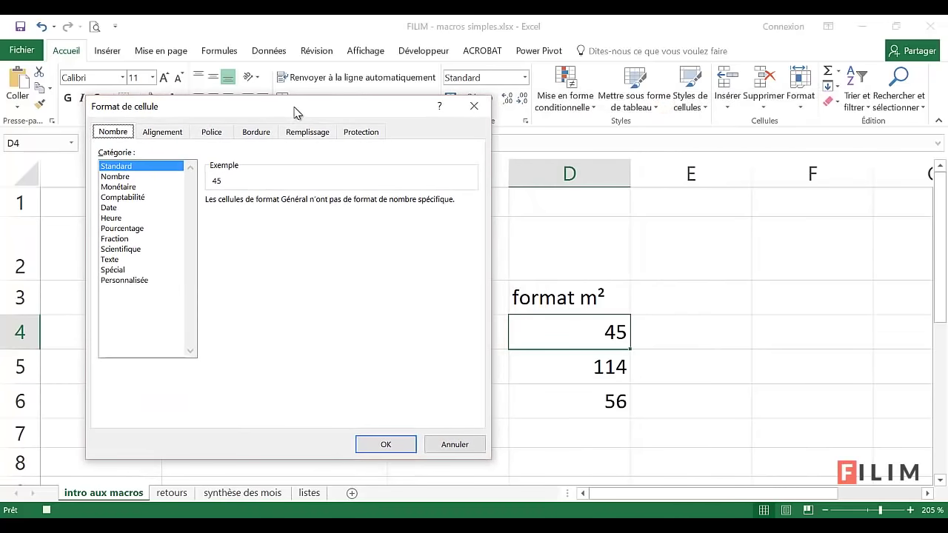
{"action": "left_click", "coordinate": [143, 285]}
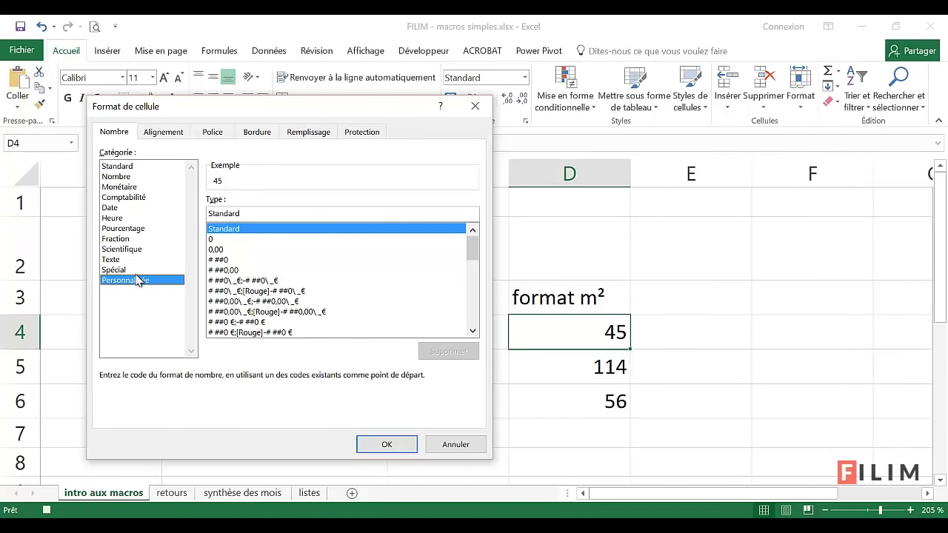
{"action": "double_click", "coordinate": [248, 212]}
{"action": "key", "text": "BackSpace"}
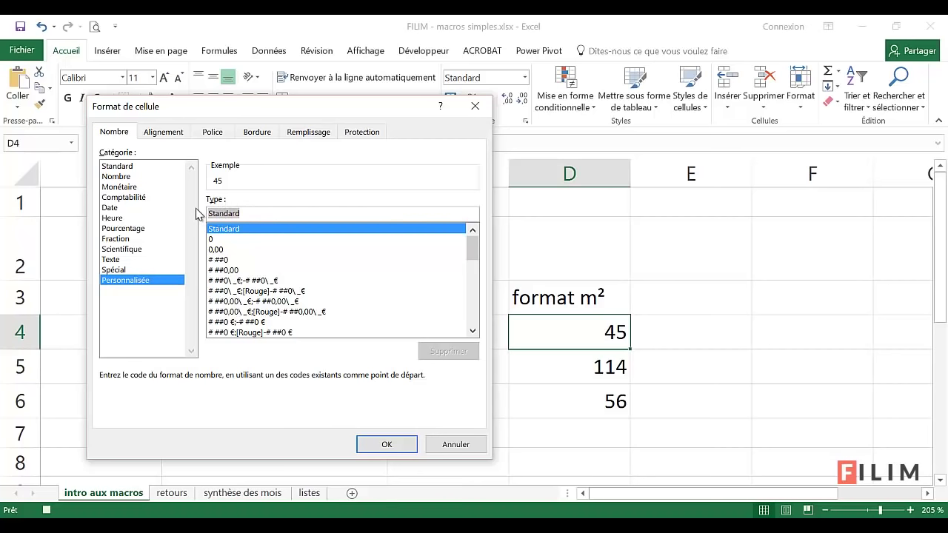
{"action": "type", "text": "##"}
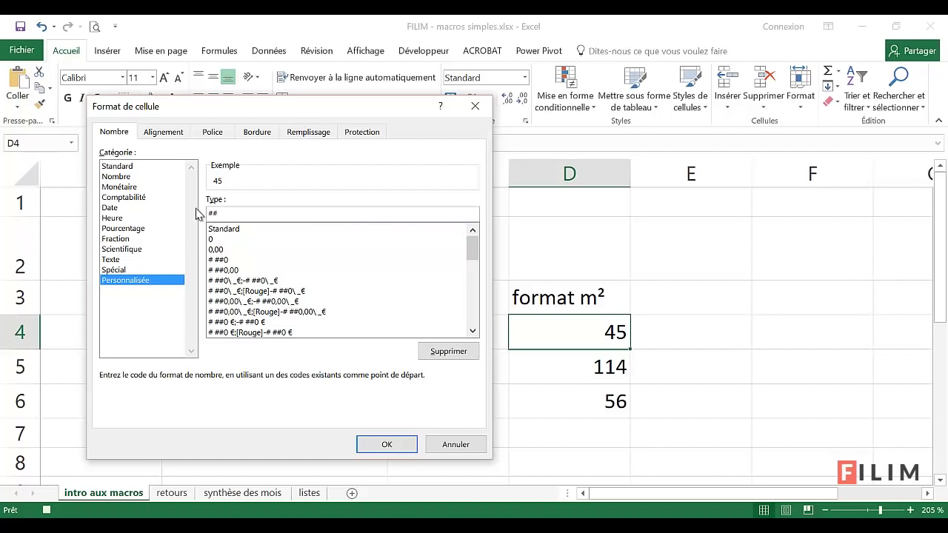
{"action": "type", "text": "\" m²"}
{"action": "left_click", "coordinate": [214, 216]}
{"action": "left_click", "coordinate": [380, 446]}
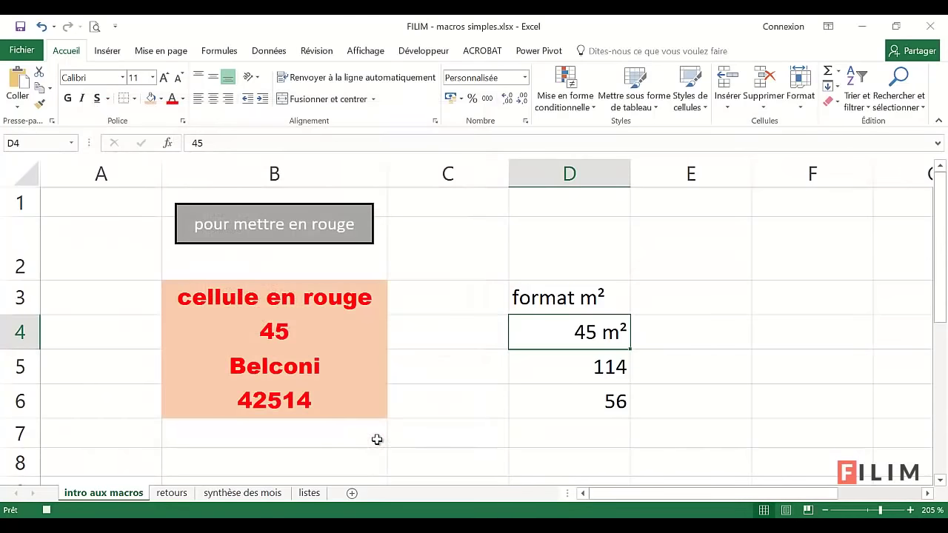
Step: Stop recording format_m2, then run it on D5 so it shows 114 m²
{"action": "left_click", "coordinate": [423, 51]}
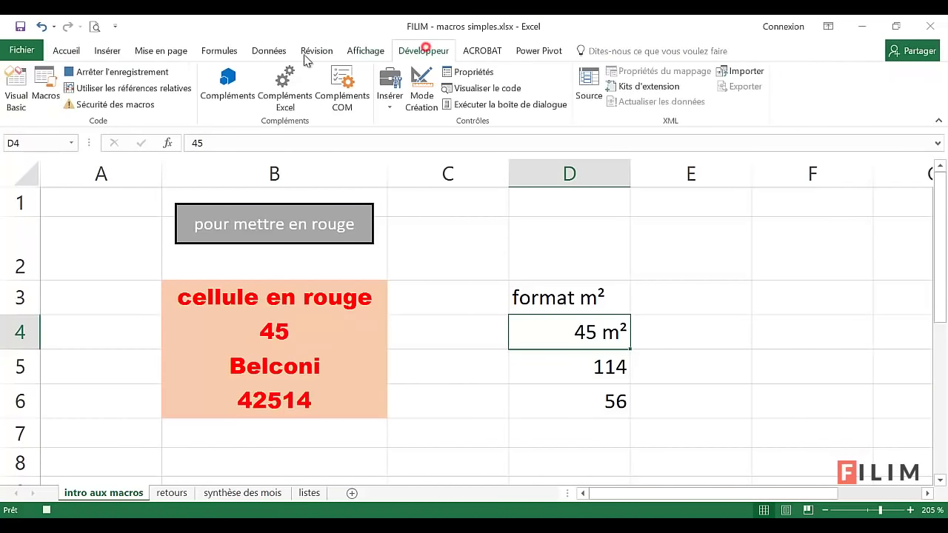
{"action": "left_click", "coordinate": [150, 74]}
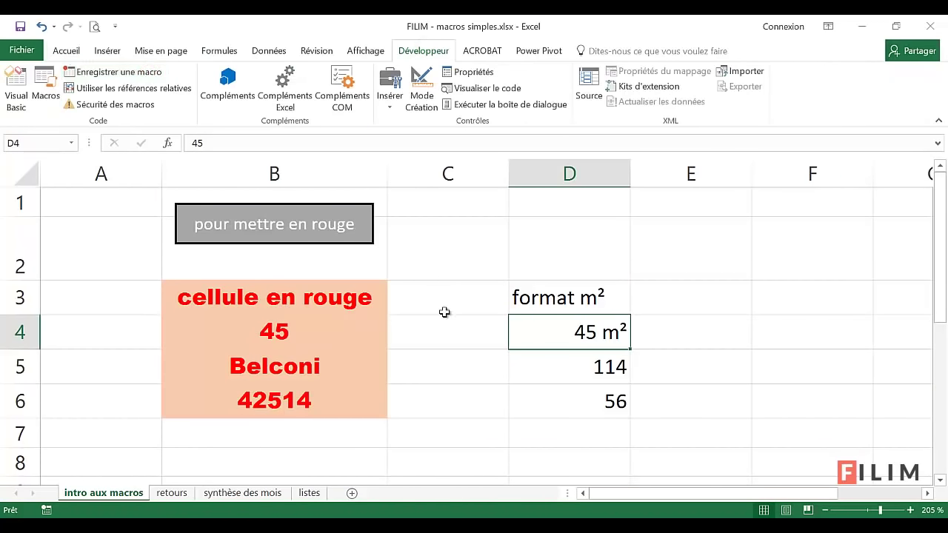
{"action": "left_click", "coordinate": [581, 368]}
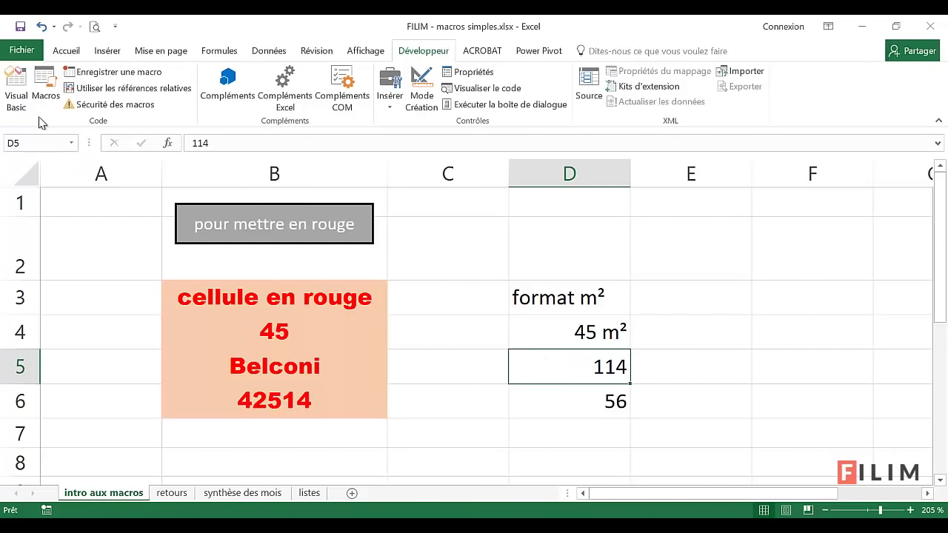
{"action": "left_click", "coordinate": [46, 91]}
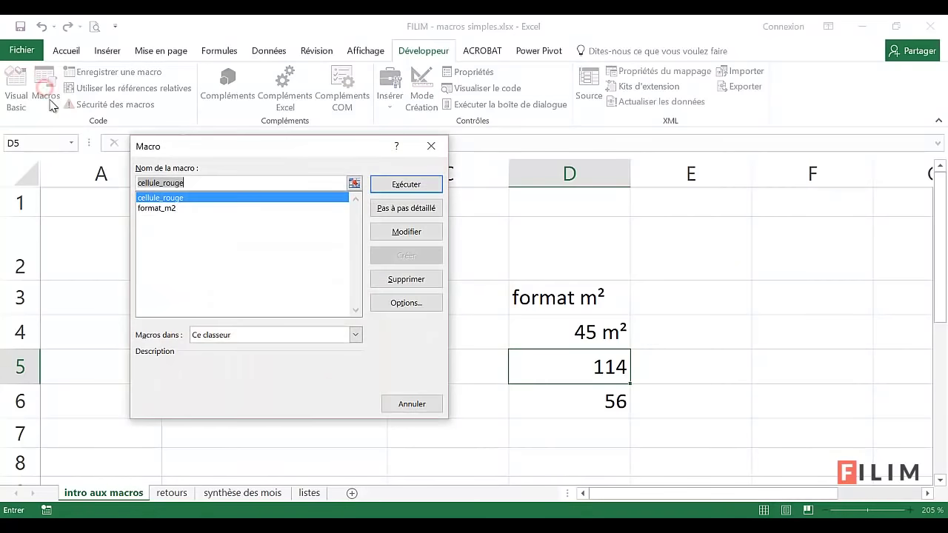
{"action": "left_click", "coordinate": [180, 210]}
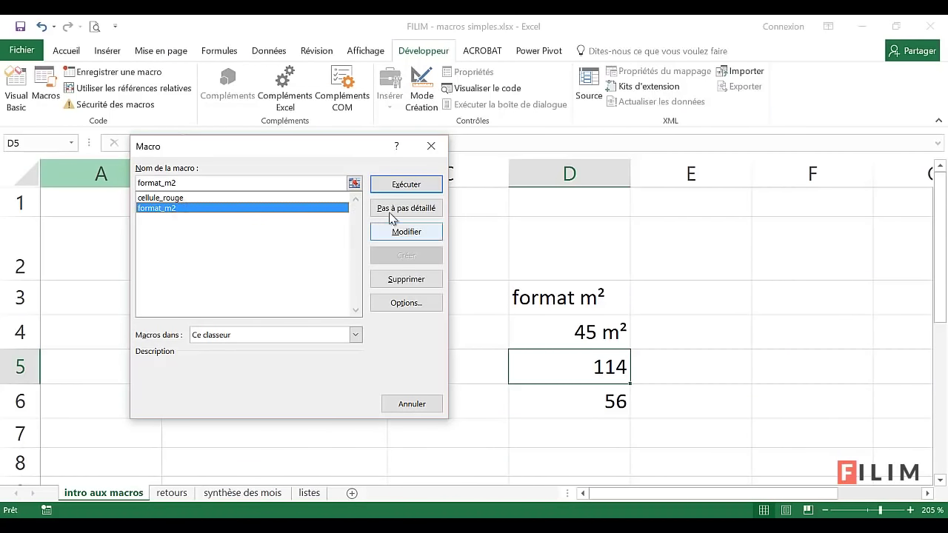
{"action": "left_click", "coordinate": [406, 187]}
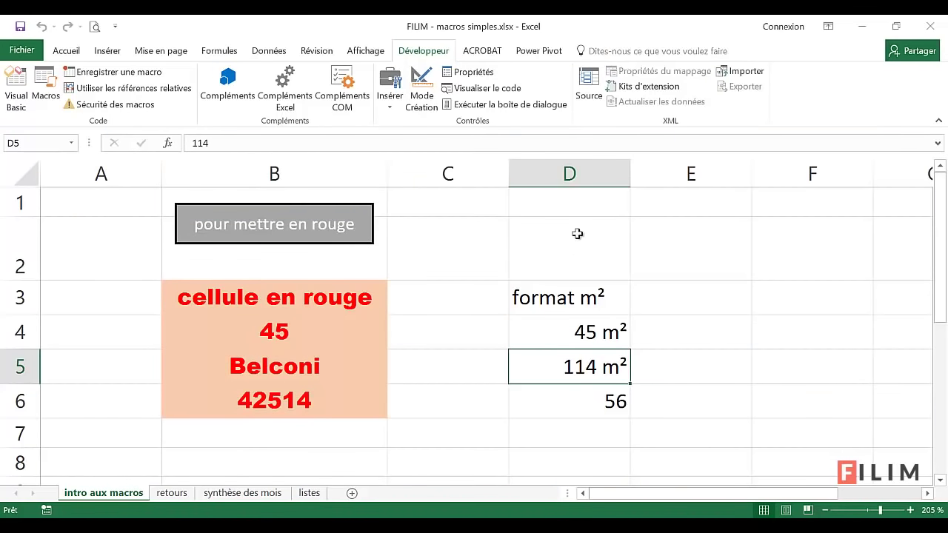
Step: Draw a plain rectangle across the top of column D
{"action": "left_click", "coordinate": [111, 51]}
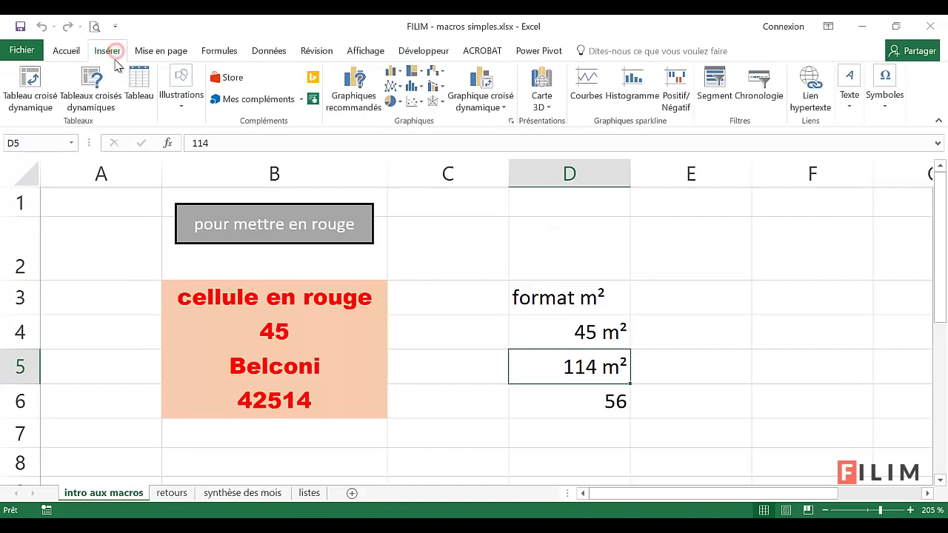
{"action": "left_click", "coordinate": [182, 89]}
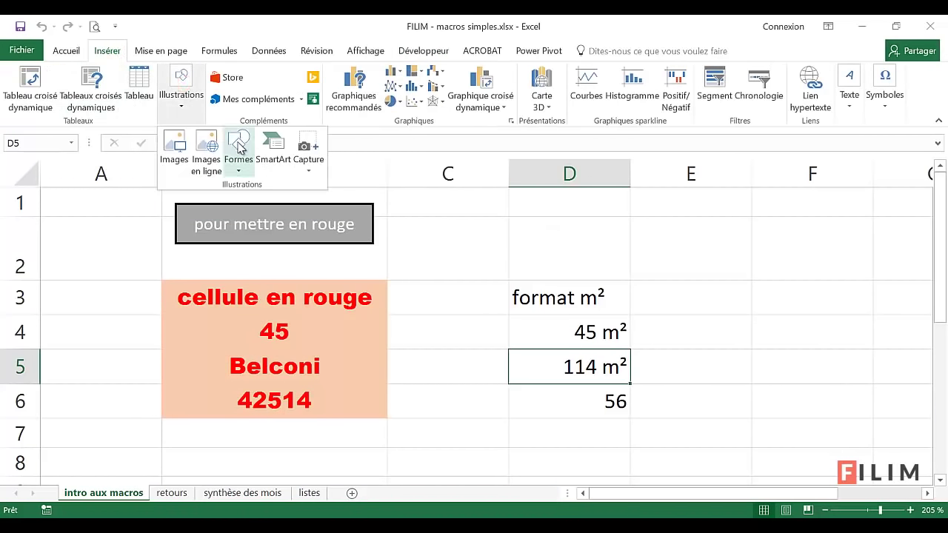
{"action": "left_click", "coordinate": [238, 157]}
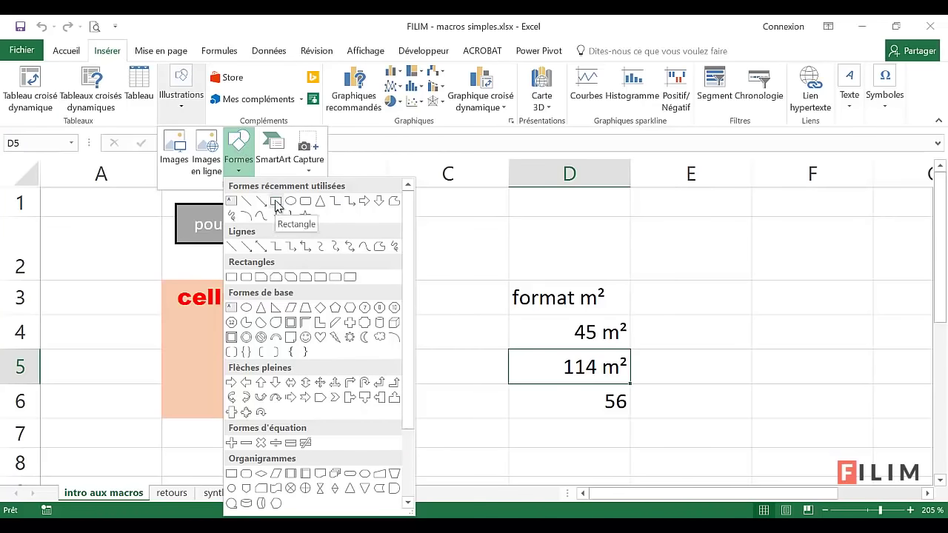
{"action": "left_click", "coordinate": [276, 201]}
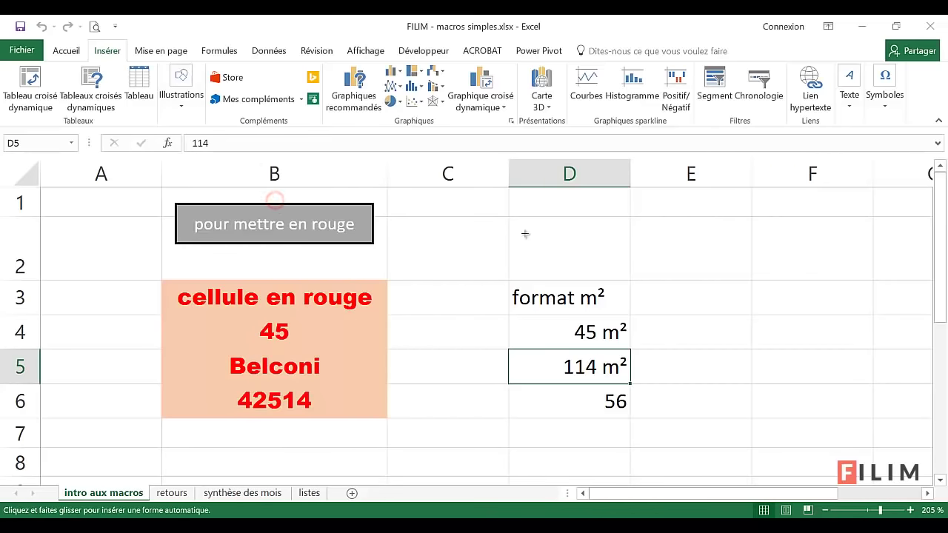
{"action": "left_click_drag", "start_coordinate": [494, 201], "coordinate": [648, 250]}
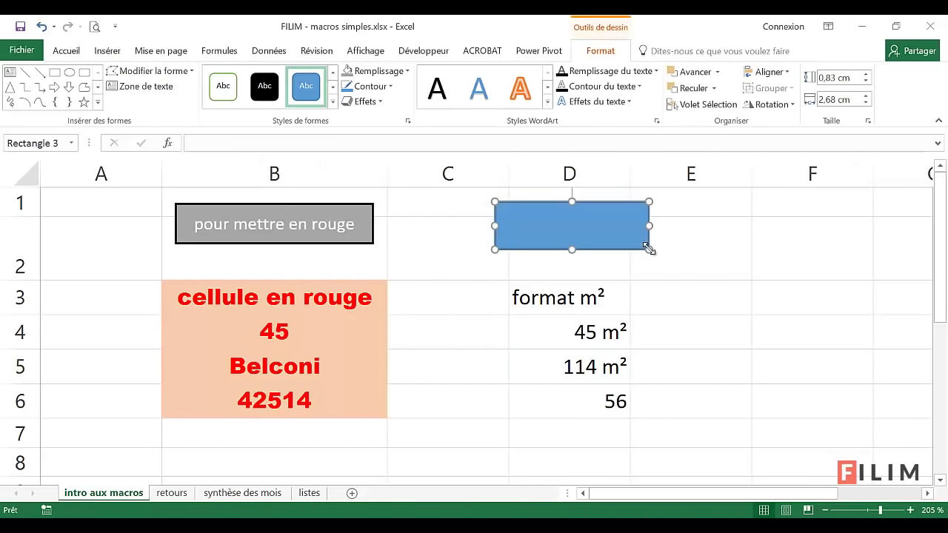
Step: Style the rectangle with a black outline and medium grey fill, and label it 'format m²'
{"action": "left_click", "coordinate": [379, 72]}
{"action": "left_click", "coordinate": [380, 71]}
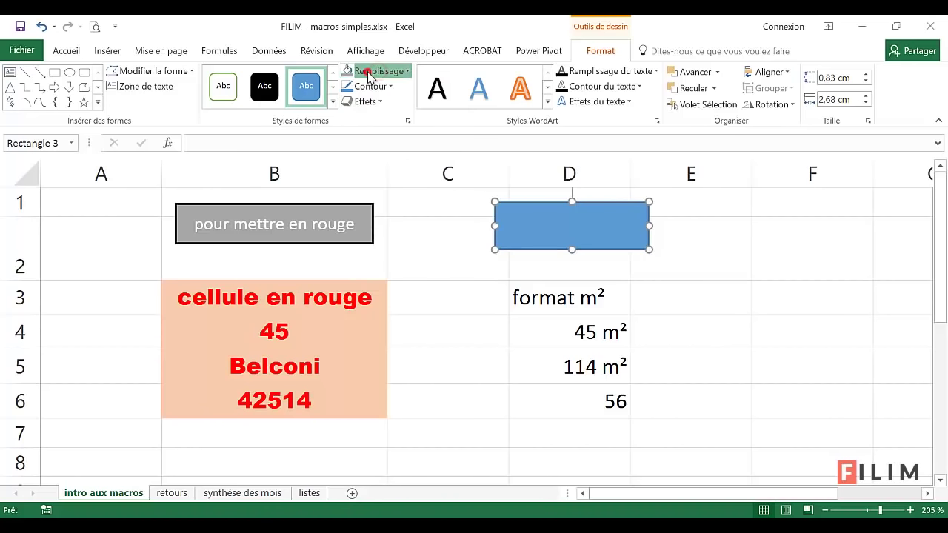
{"action": "left_click", "coordinate": [378, 72]}
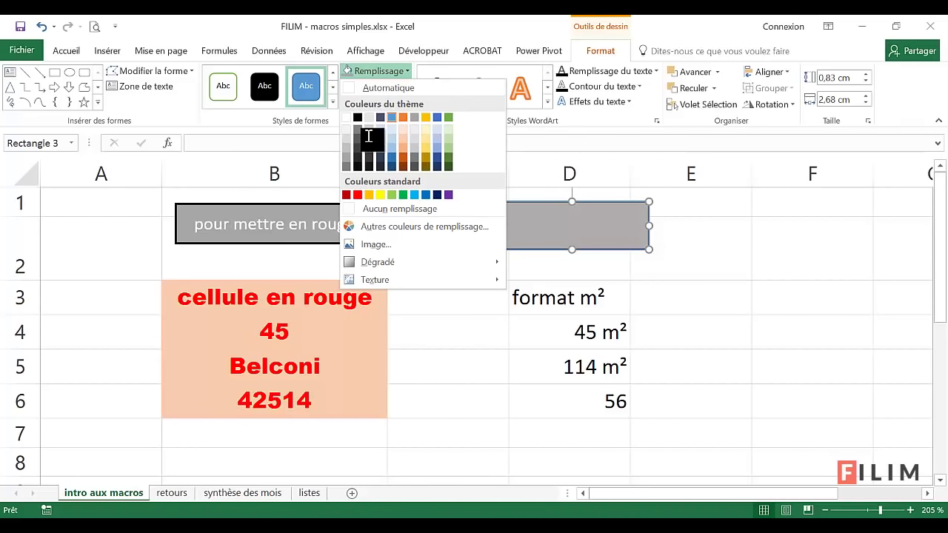
{"action": "left_click", "coordinate": [369, 142]}
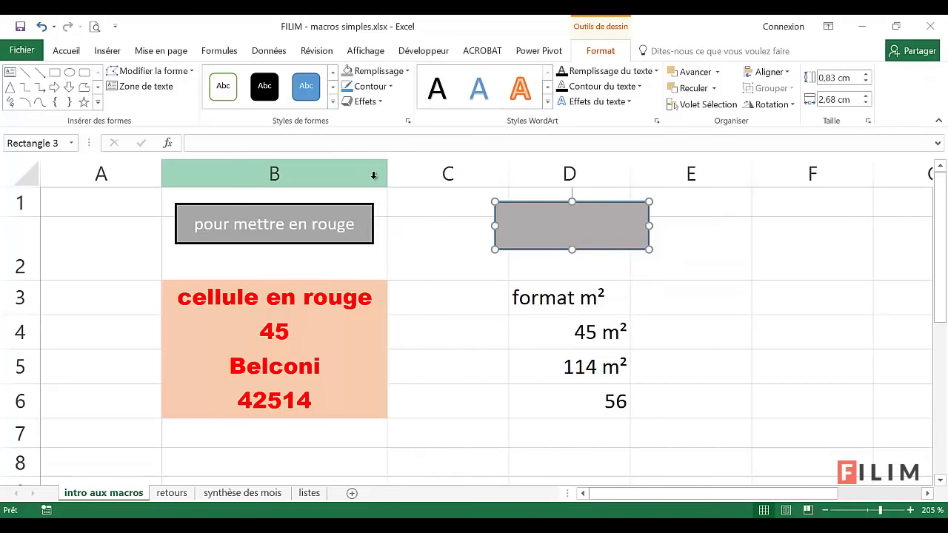
{"action": "left_click", "coordinate": [264, 86]}
{"action": "left_click", "coordinate": [376, 71]}
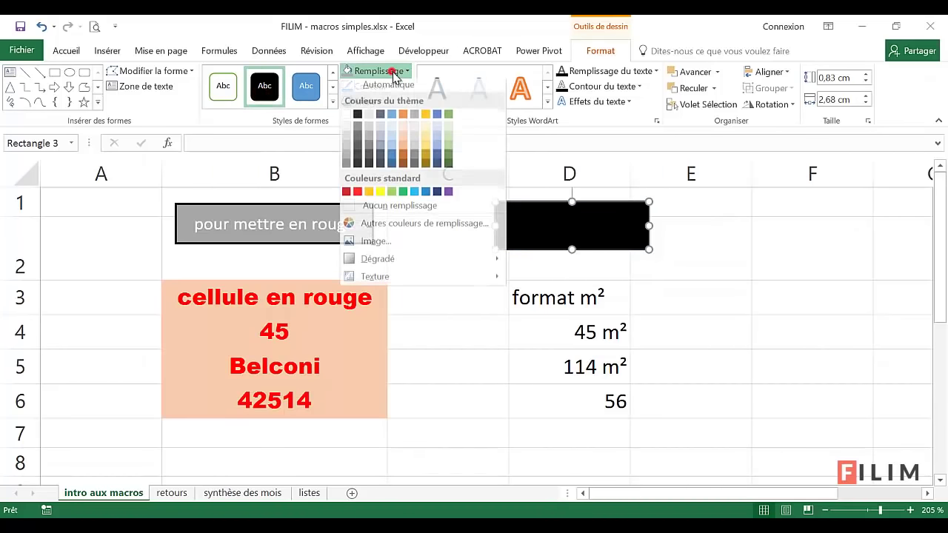
{"action": "left_click", "coordinate": [369, 147]}
{"action": "type", "text": "f"}
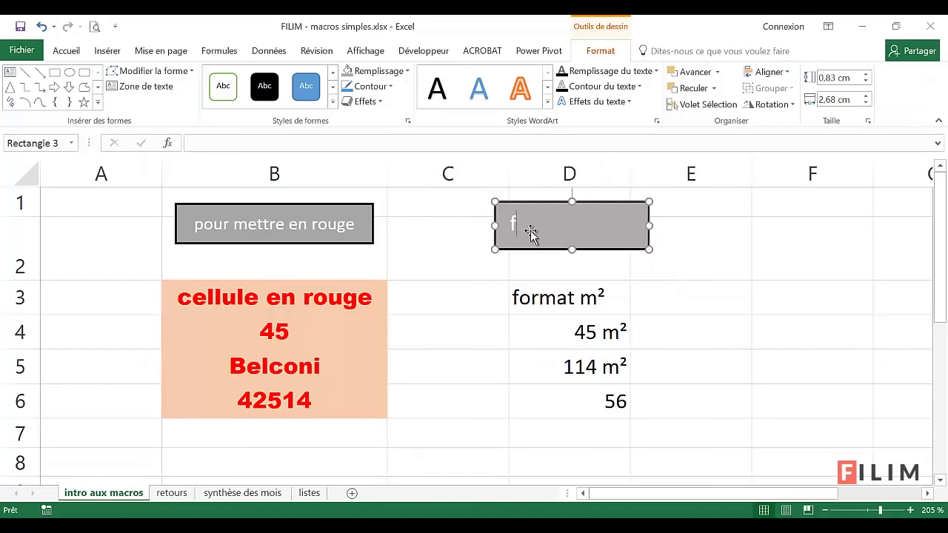
{"action": "type", "text": "ormat m²"}
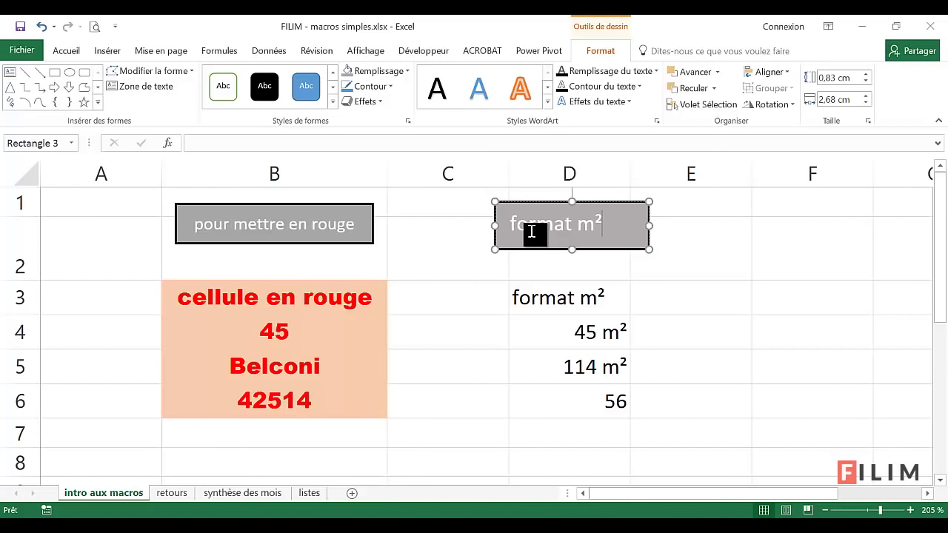
Step: Centre the 'format m²' label horizontally and vertically and shrink the rectangle slightly
{"action": "left_click", "coordinate": [66, 50]}
{"action": "left_click", "coordinate": [212, 98]}
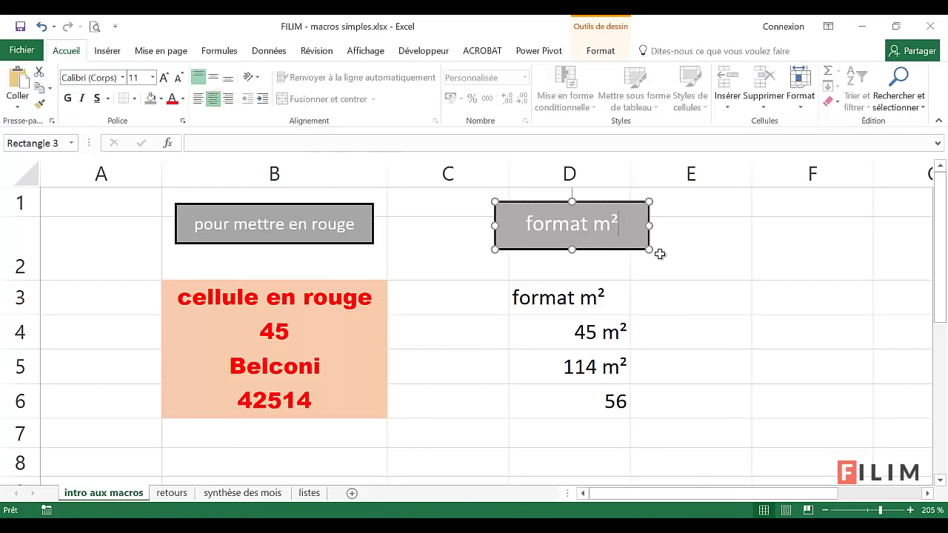
{"action": "mouse_move", "coordinate": [659, 254]}
{"action": "left_mouse_down"}
{"action": "mouse_move", "coordinate": [641, 240]}
{"action": "mouse_move", "coordinate": [625, 247]}
{"action": "left_mouse_up"}
{"action": "left_click", "coordinate": [626, 242]}
{"action": "left_click", "coordinate": [213, 77]}
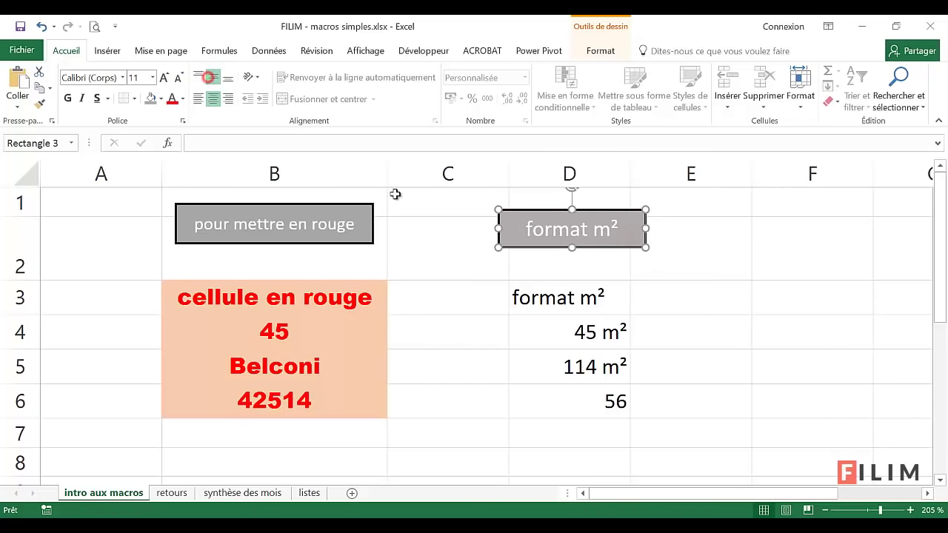
{"action": "left_click", "coordinate": [640, 278]}
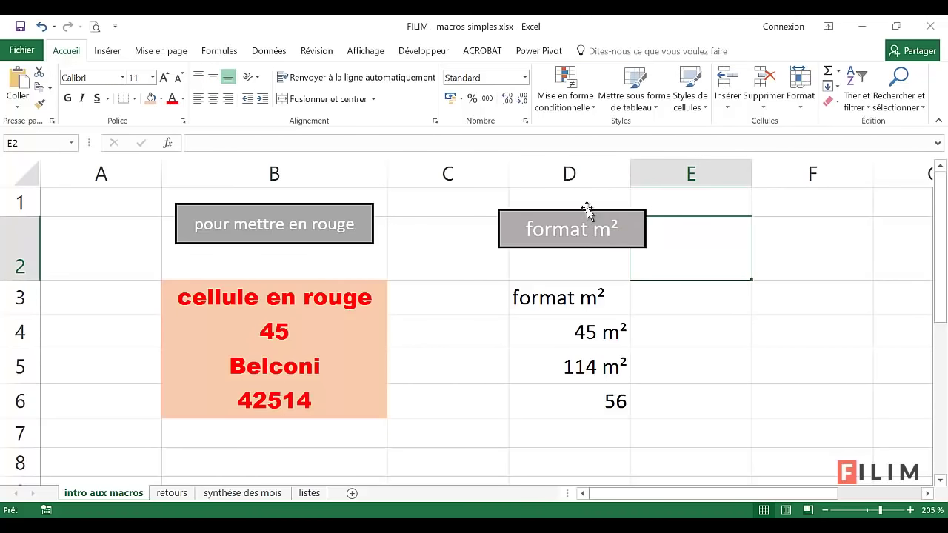
Step: Assign the format_m2 macro to the 'format m²' rectangle
{"action": "right_click", "coordinate": [620, 240]}
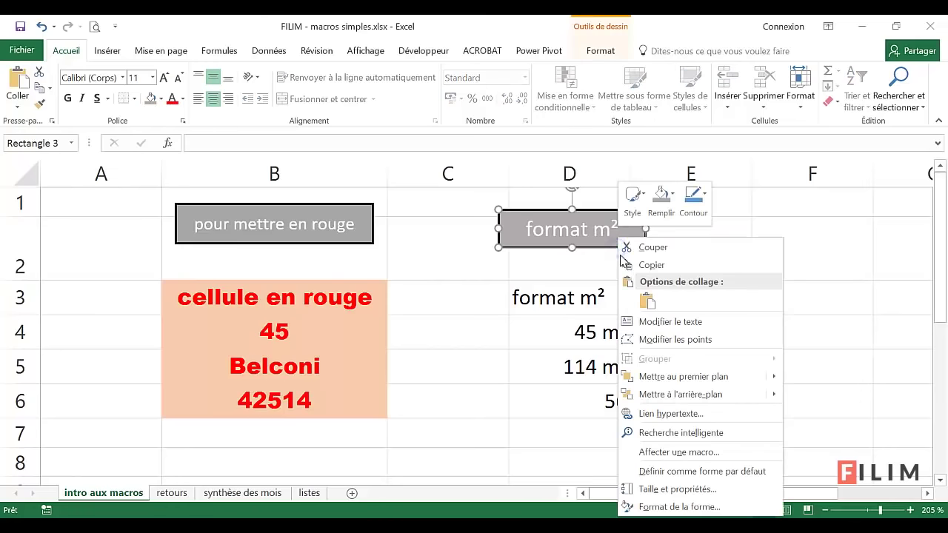
{"action": "left_click", "coordinate": [681, 453]}
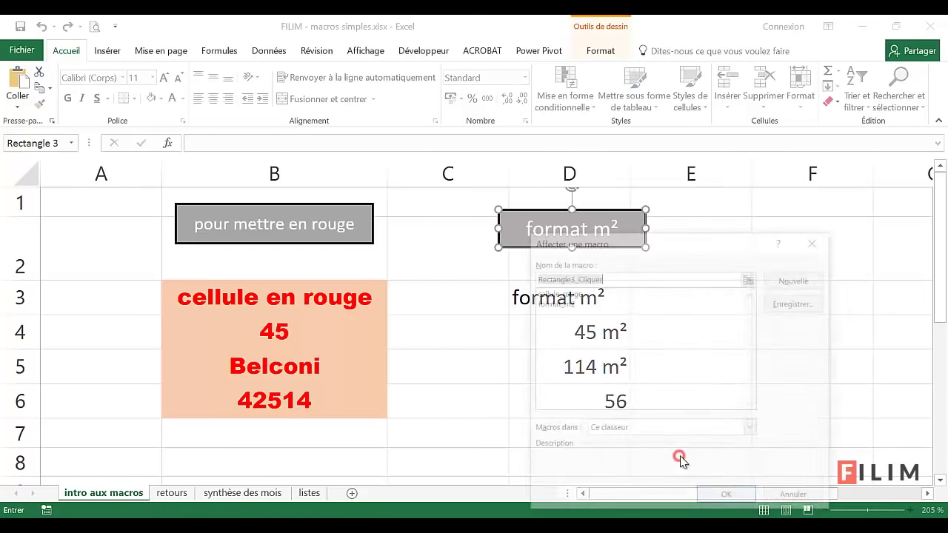
{"action": "left_click", "coordinate": [557, 303]}
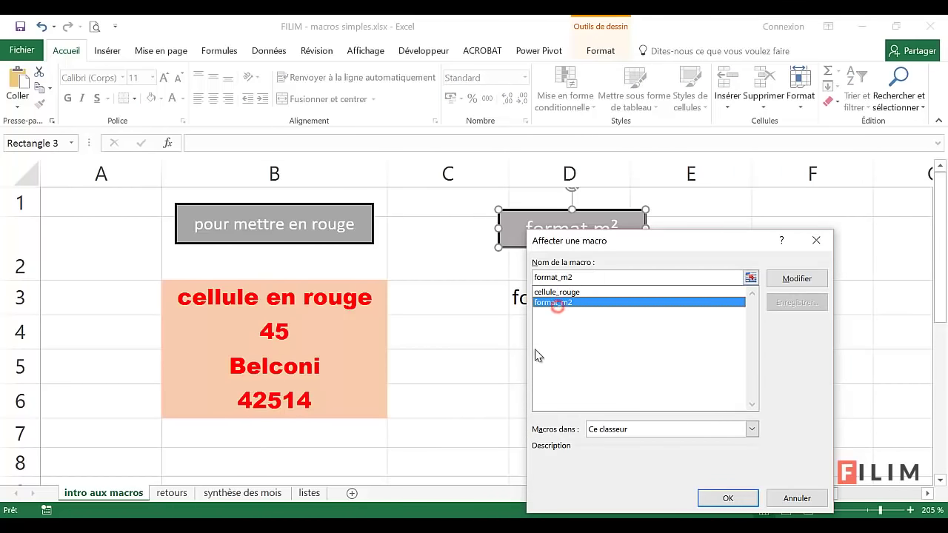
{"action": "left_click", "coordinate": [709, 496]}
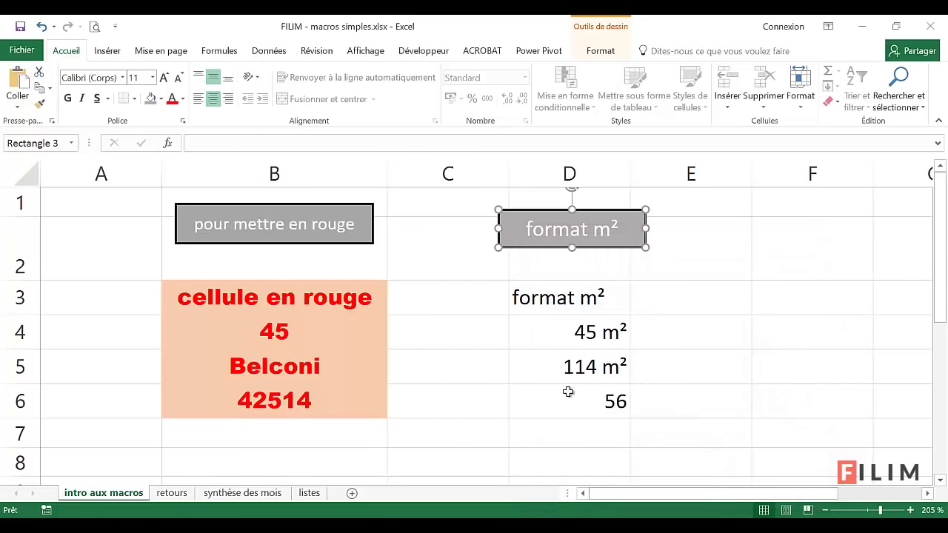
Step: Use the format m² button to show D6 as 56 m² and a new 128 in F3 as 128 m²
{"action": "left_click", "coordinate": [568, 396]}
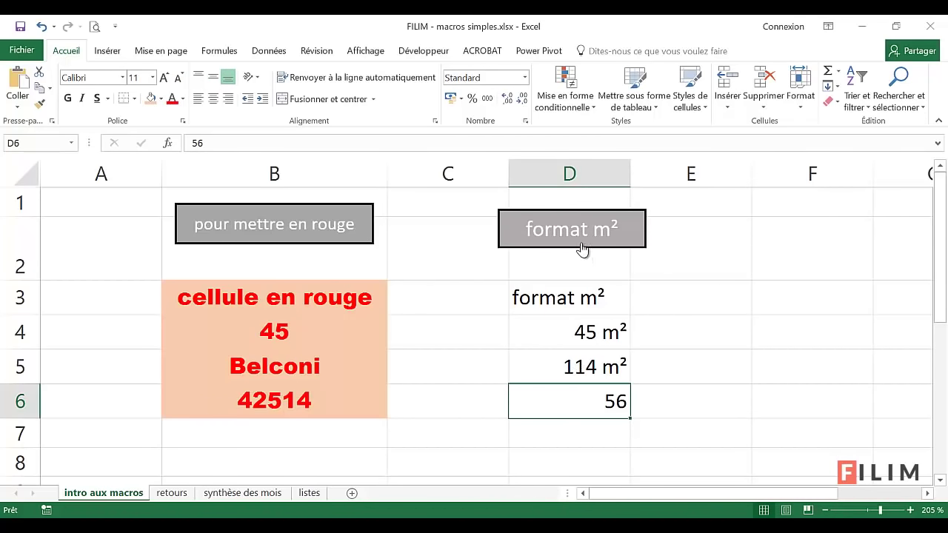
{"action": "left_click", "coordinate": [581, 244]}
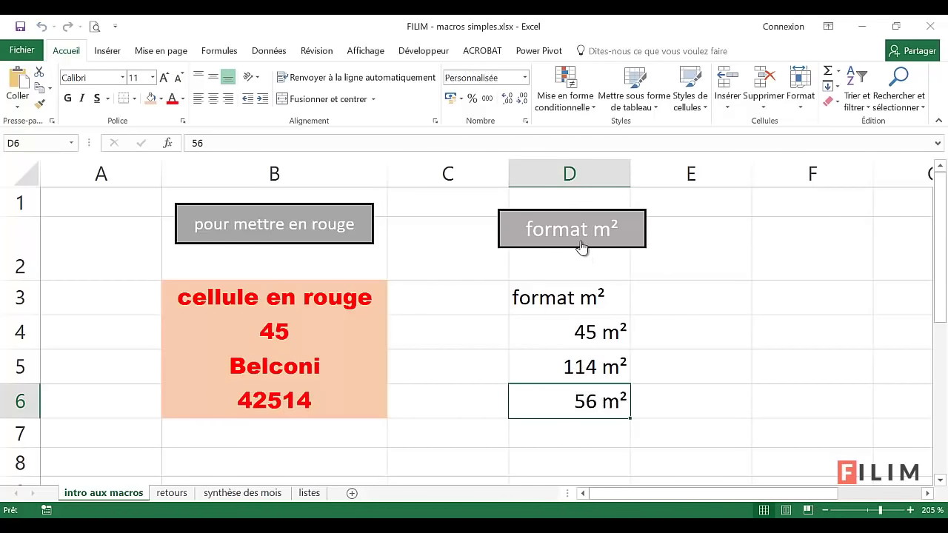
{"action": "left_click", "coordinate": [827, 303]}
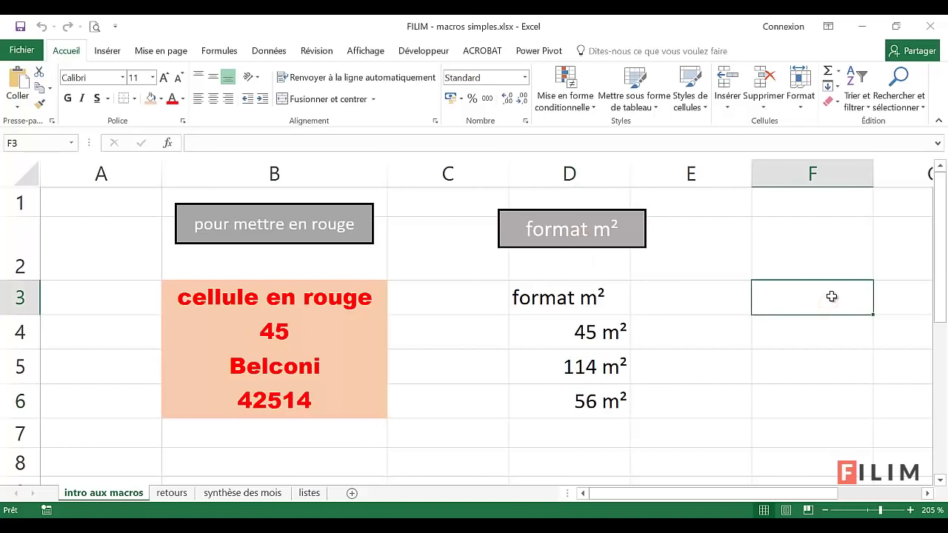
{"action": "type", "text": "12"}
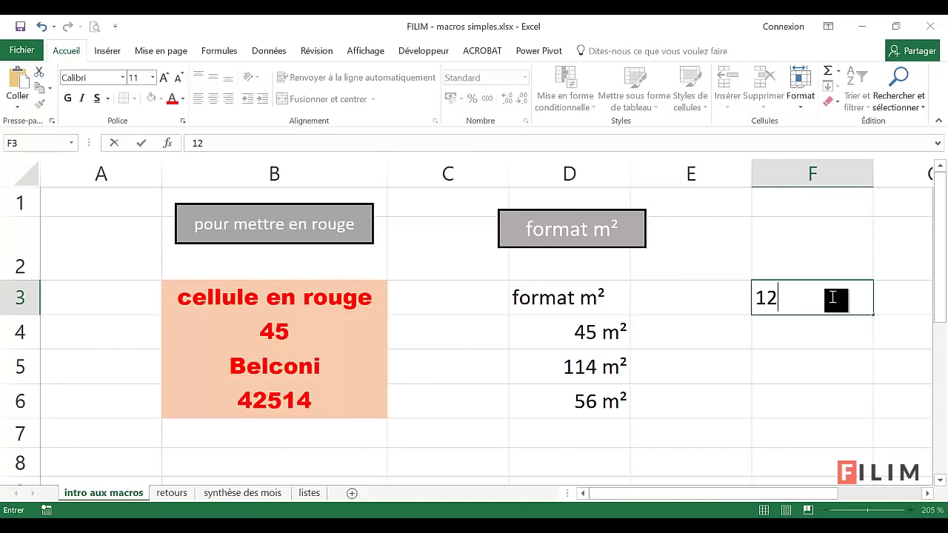
{"action": "type", "text": "8"}
{"action": "key", "text": "Return"}
{"action": "left_click", "coordinate": [831, 295]}
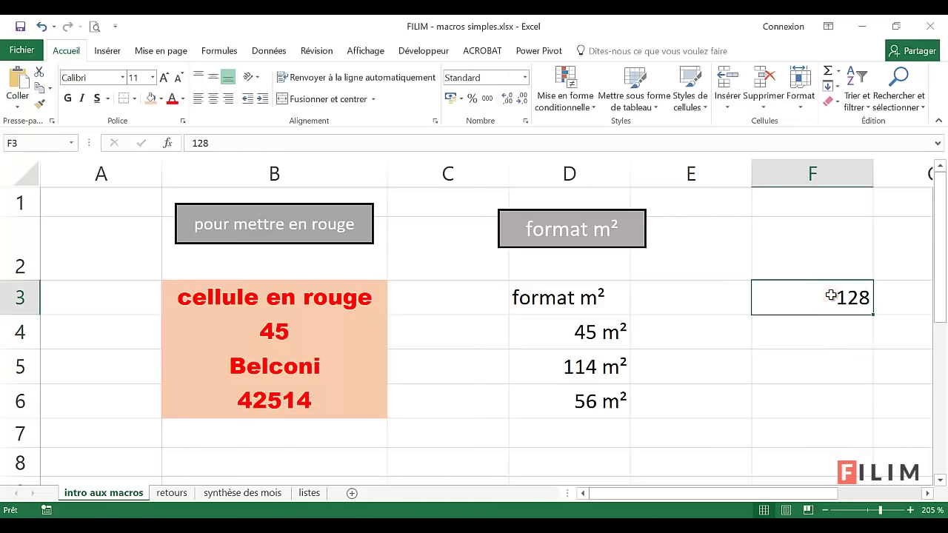
{"action": "left_click", "coordinate": [638, 235]}
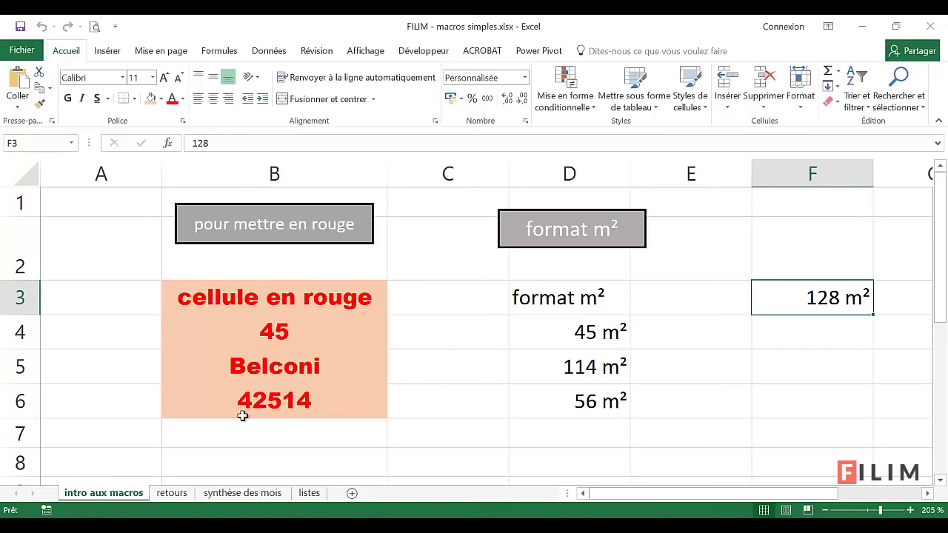
{"action": "left_click", "coordinate": [172, 493]}
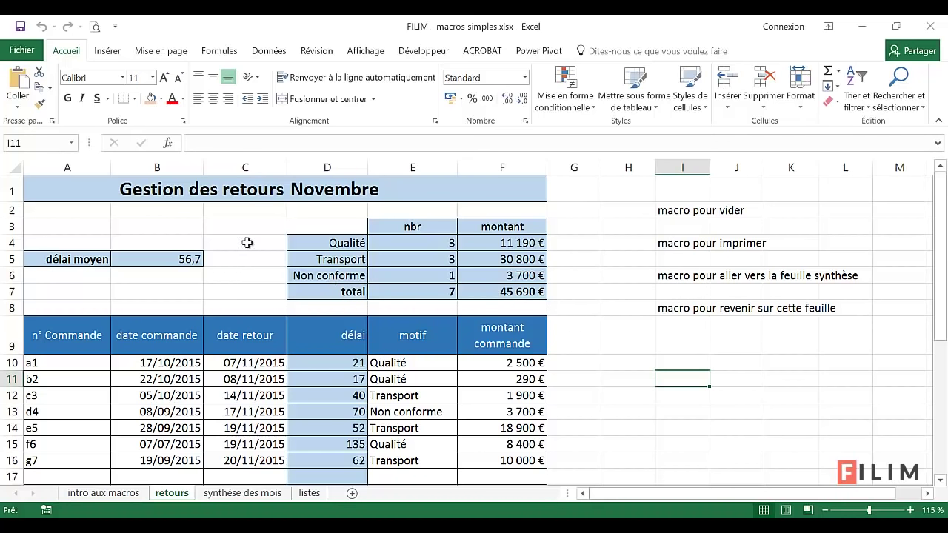
{"action": "left_click", "coordinate": [78, 364]}
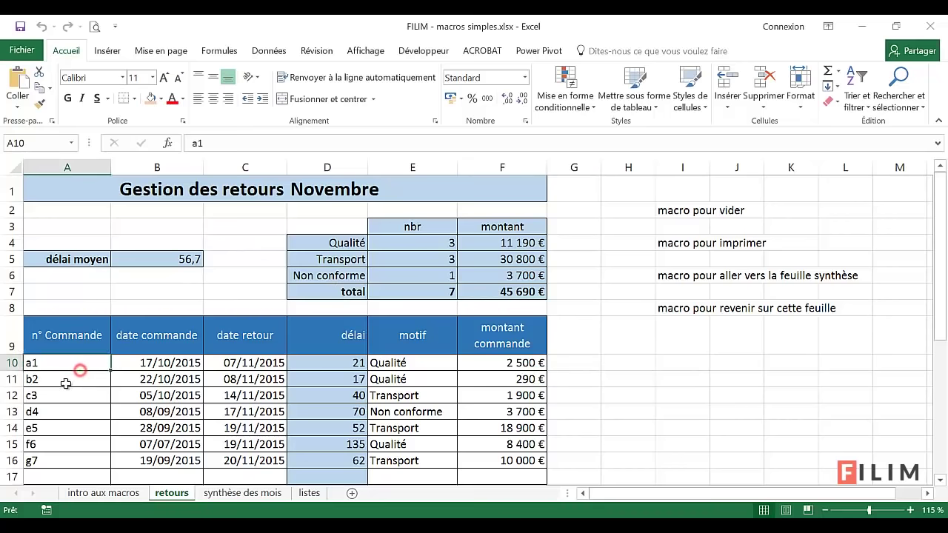
{"action": "left_click", "coordinate": [71, 379]}
{"action": "left_click", "coordinate": [68, 395]}
{"action": "left_click", "coordinate": [66, 409]}
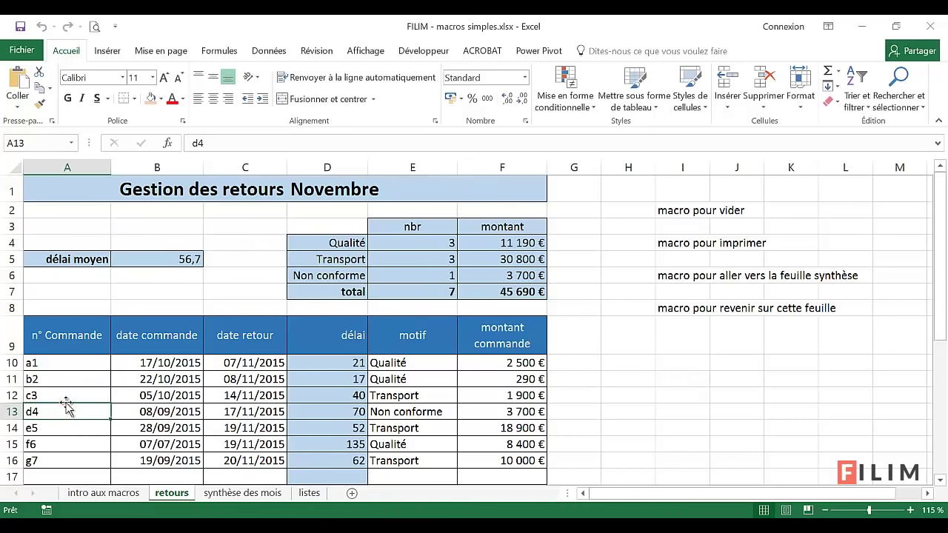
{"action": "left_click", "coordinate": [69, 394]}
{"action": "left_click", "coordinate": [70, 379]}
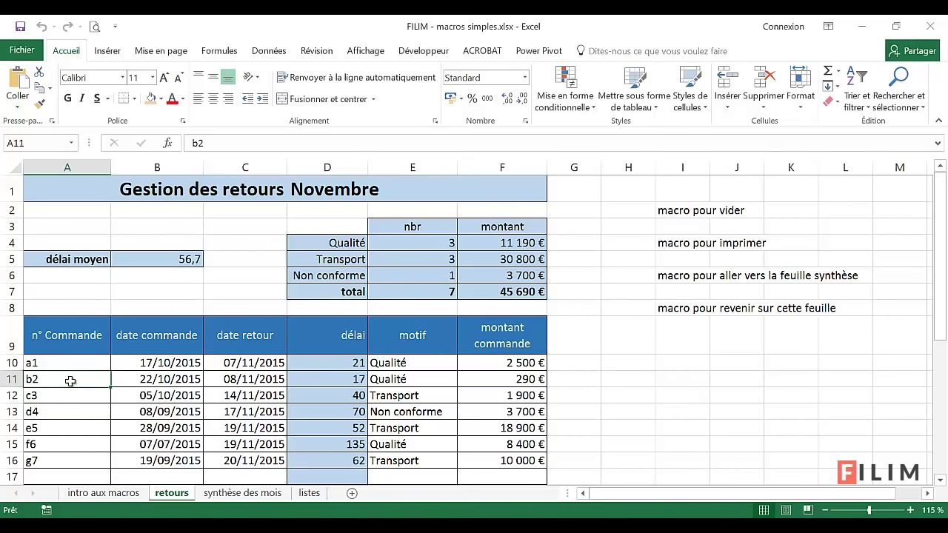
{"action": "left_click", "coordinate": [62, 395]}
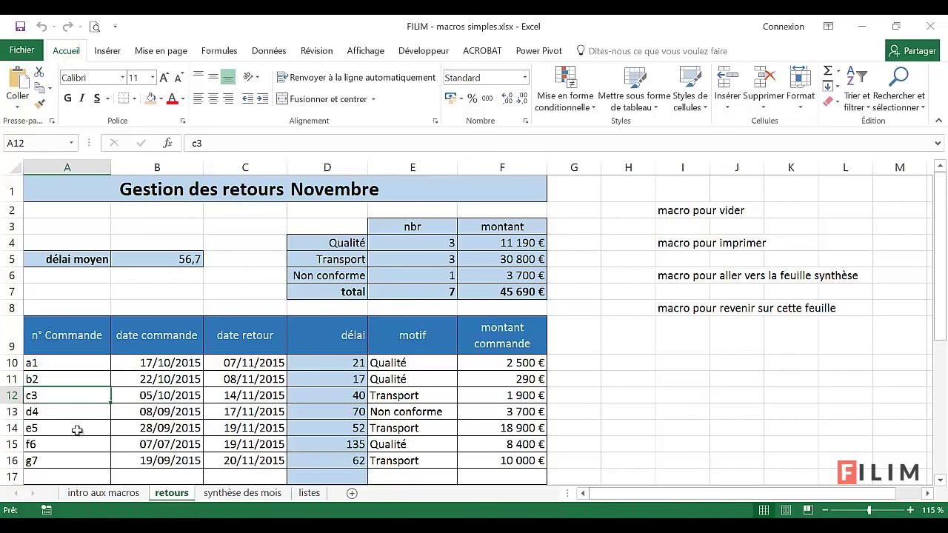
{"action": "left_click", "coordinate": [65, 379]}
{"action": "left_click", "coordinate": [149, 381]}
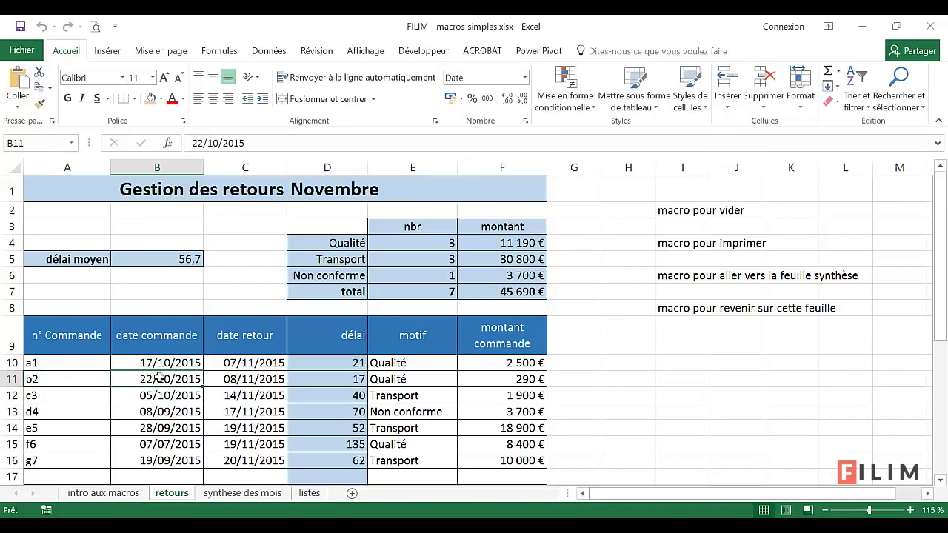
{"action": "left_click", "coordinate": [251, 380]}
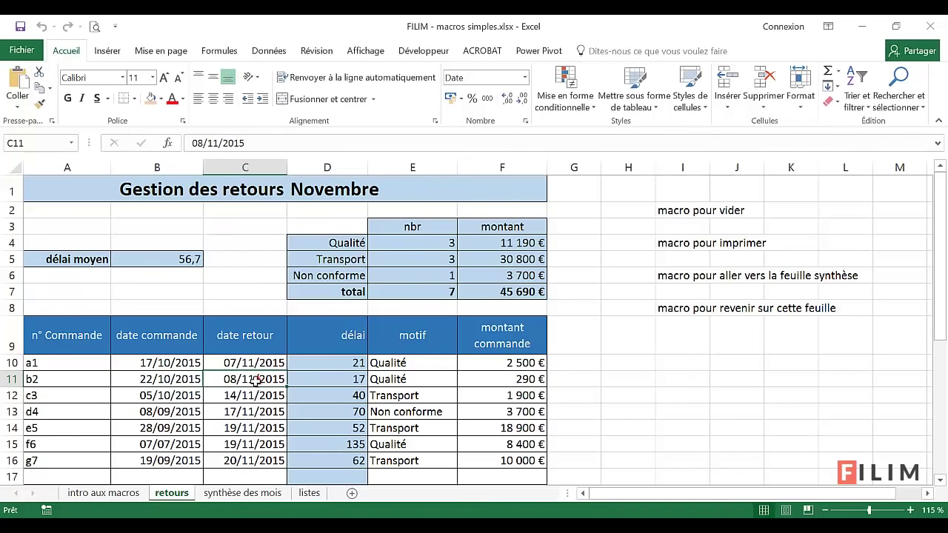
{"action": "left_click", "coordinate": [318, 379]}
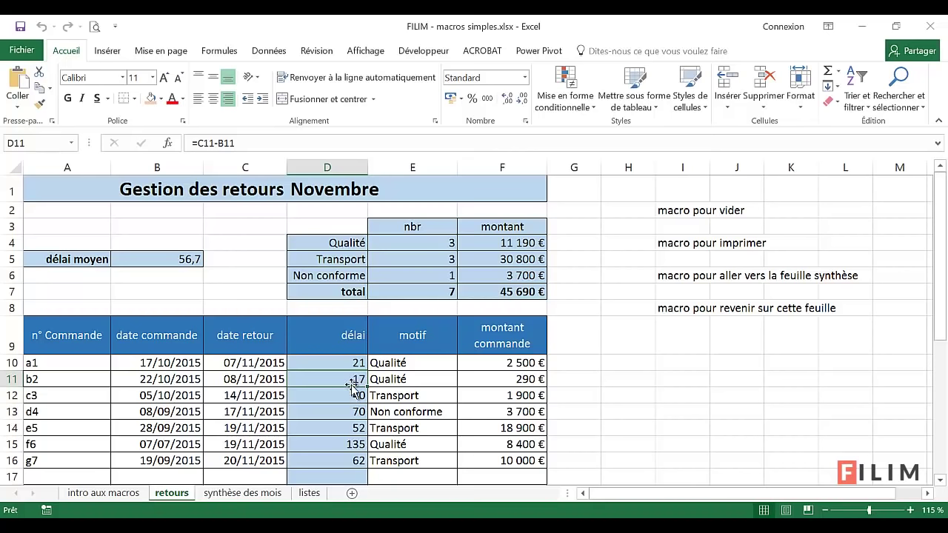
{"action": "left_click_drag", "start_coordinate": [180, 376], "coordinate": [220, 383]}
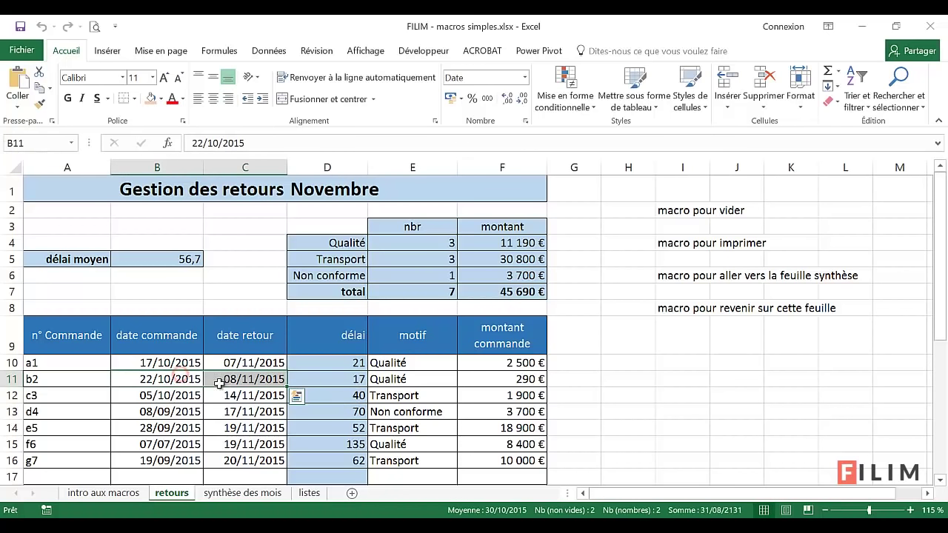
{"action": "left_click", "coordinate": [418, 381]}
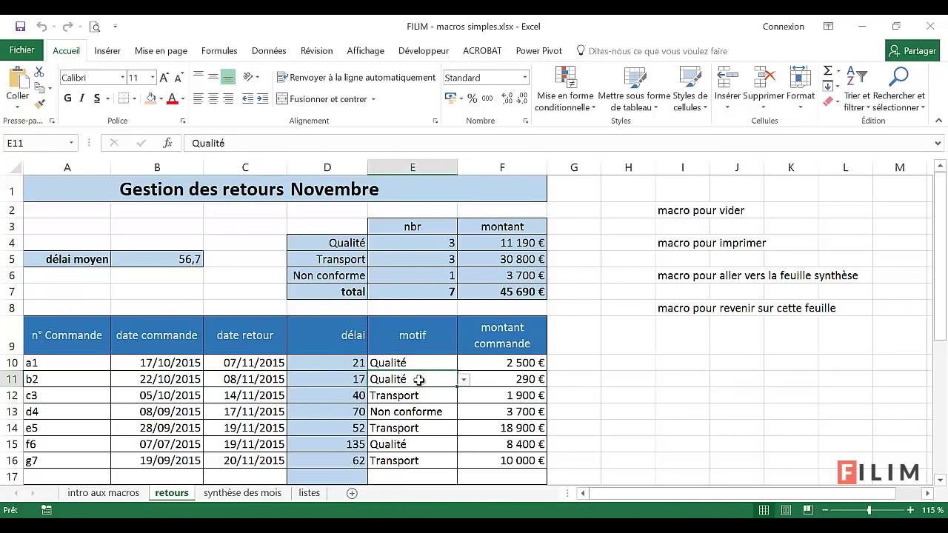
{"action": "left_click", "coordinate": [464, 380]}
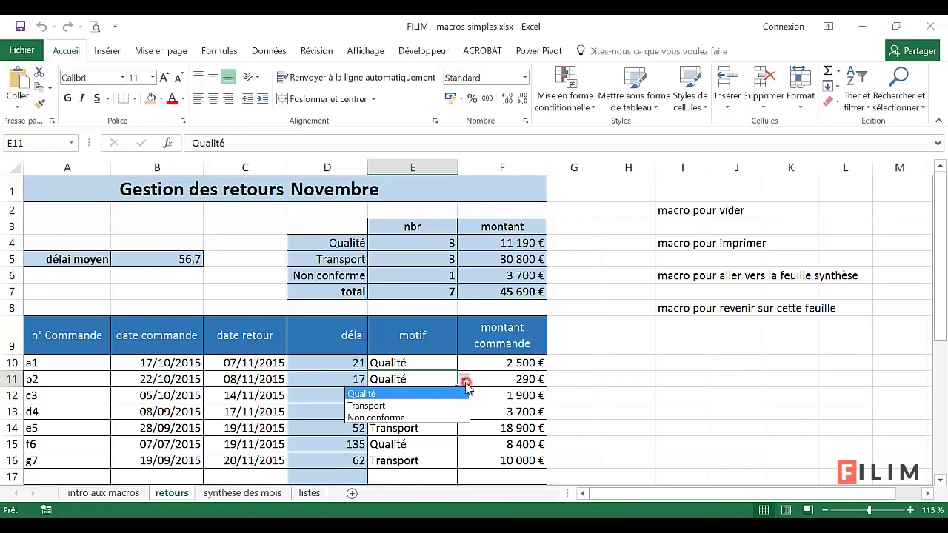
{"action": "left_click", "coordinate": [465, 382]}
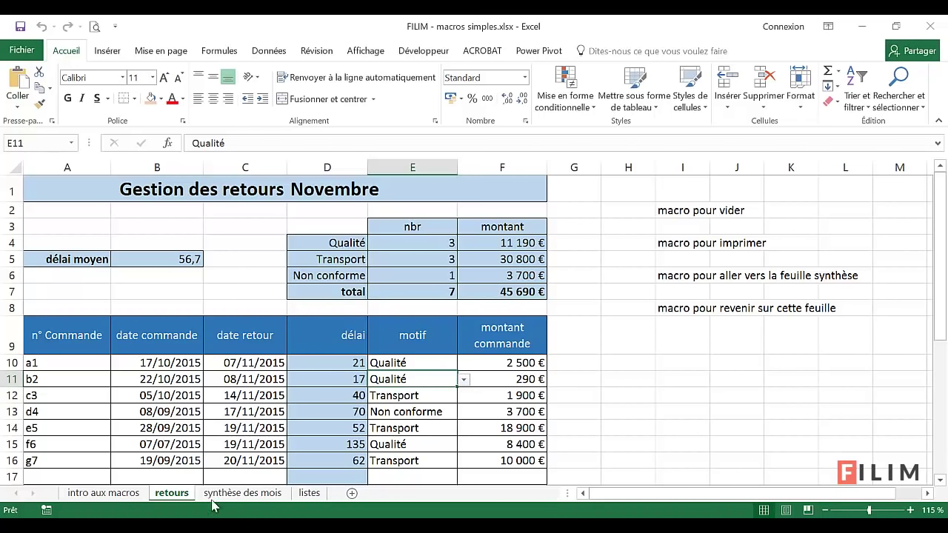
{"action": "left_click", "coordinate": [309, 494]}
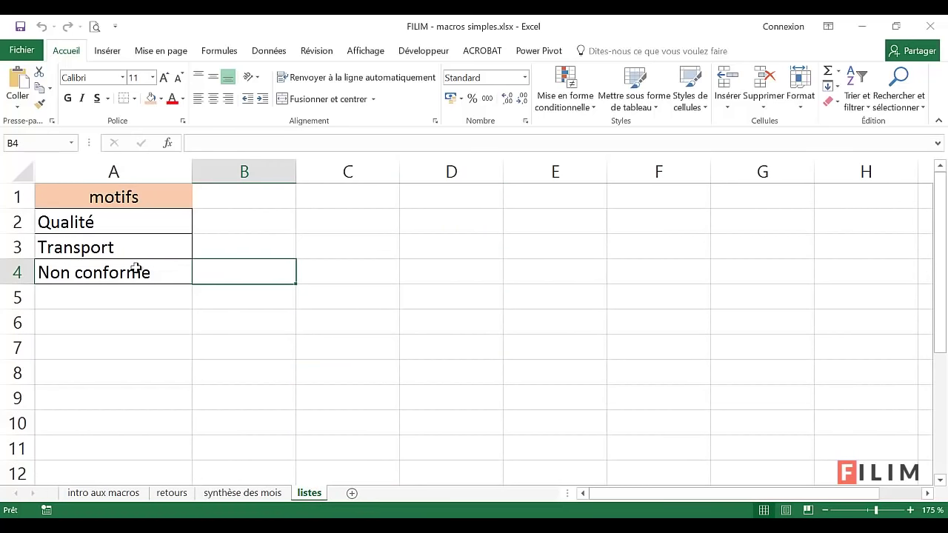
{"action": "left_click", "coordinate": [171, 493]}
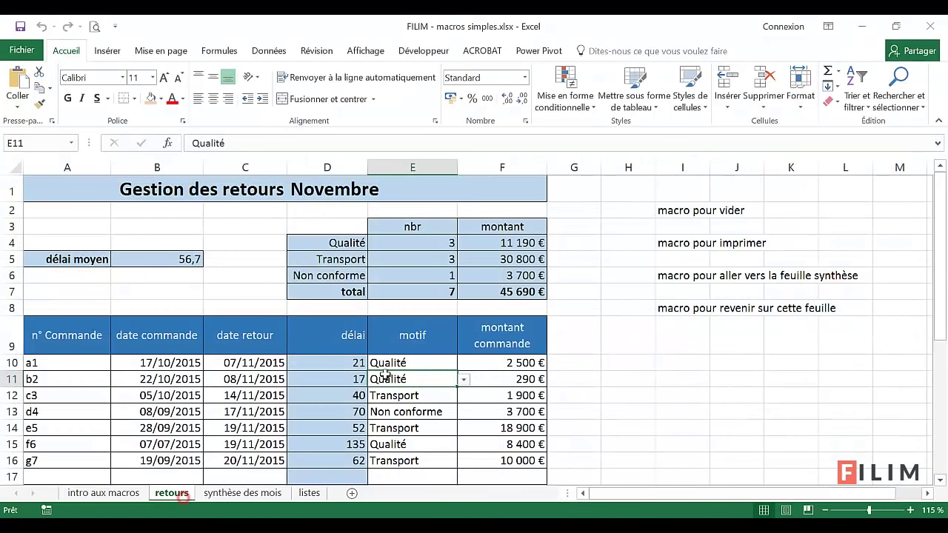
{"action": "left_click", "coordinate": [495, 377]}
{"action": "left_click", "coordinate": [485, 395]}
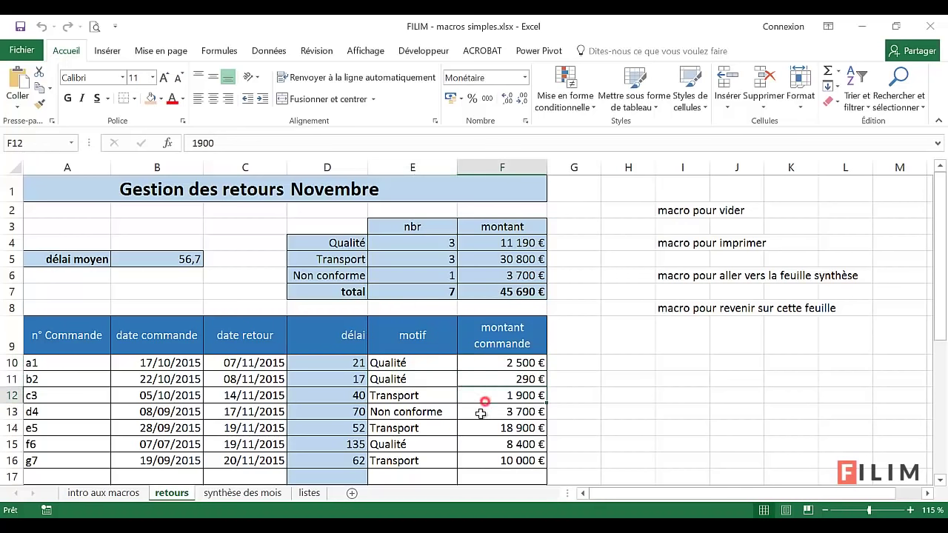
{"action": "left_click_drag", "start_coordinate": [96, 223], "coordinate": [479, 296]}
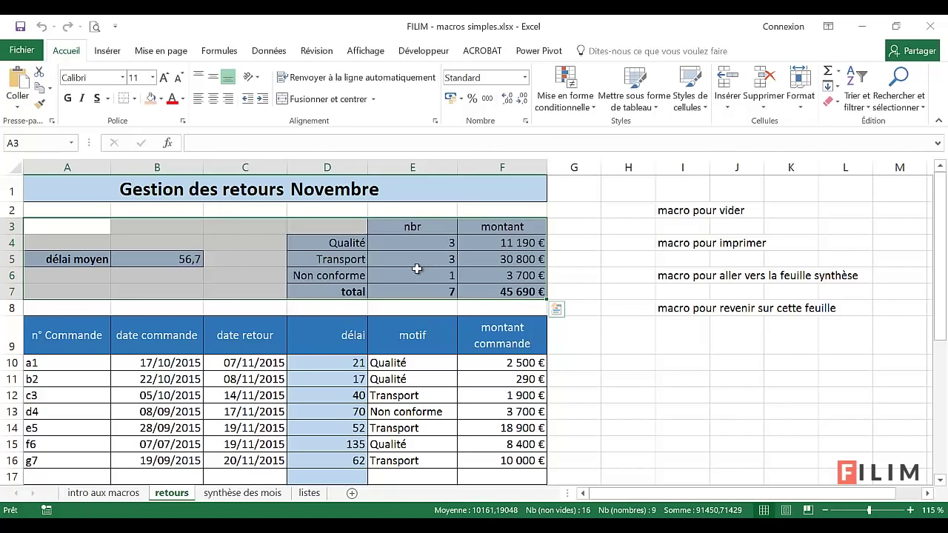
{"action": "left_click", "coordinate": [169, 261]}
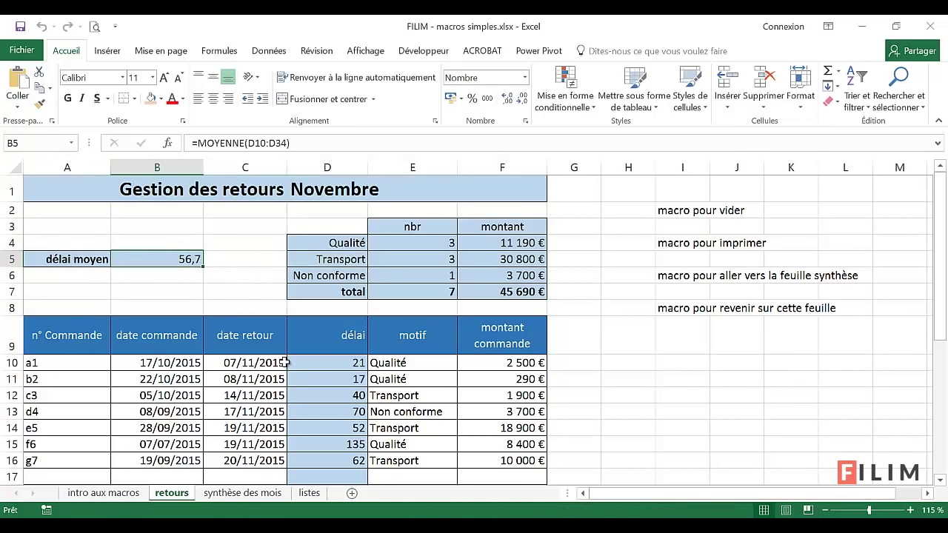
{"action": "left_click_drag", "start_coordinate": [320, 363], "coordinate": [320, 459]}
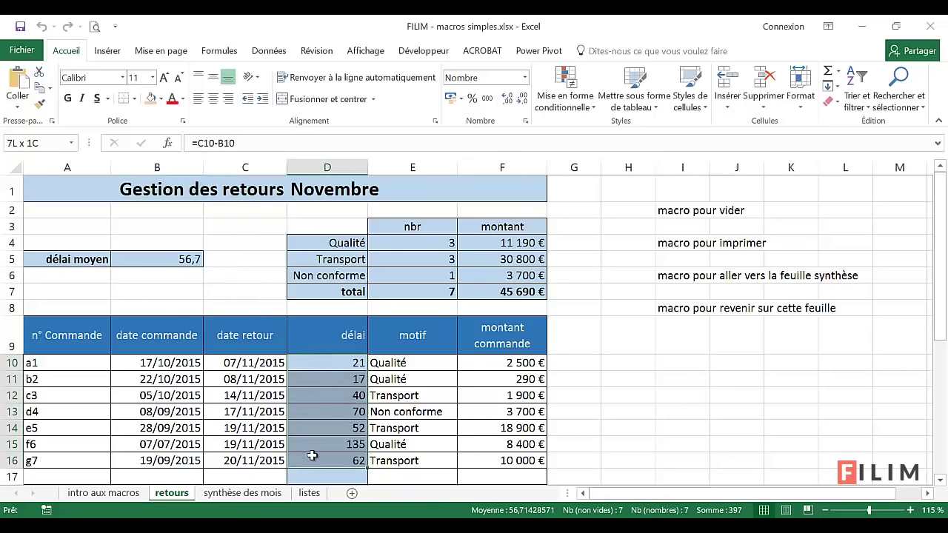
{"action": "left_click_drag", "start_coordinate": [323, 244], "coordinate": [310, 268]}
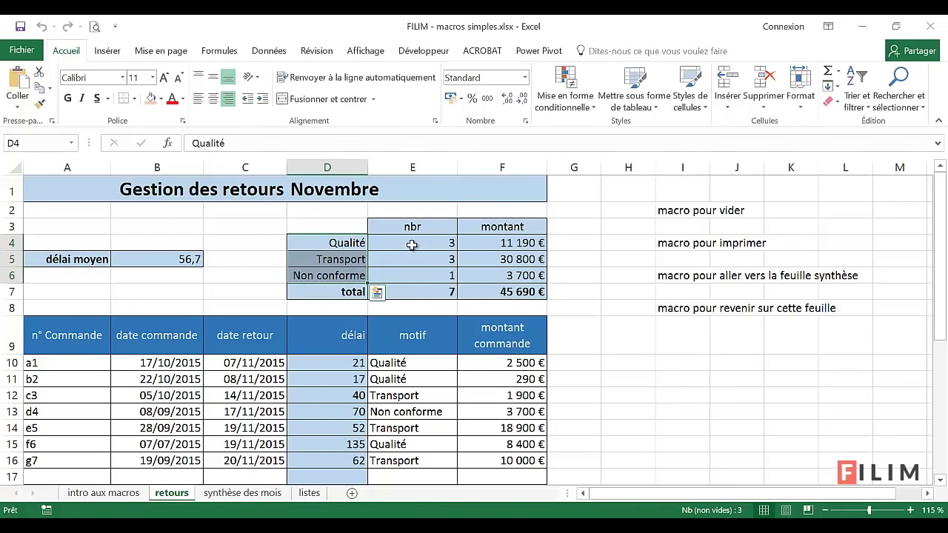
{"action": "left_click_drag", "start_coordinate": [412, 245], "coordinate": [402, 276]}
{"action": "left_click_drag", "start_coordinate": [499, 242], "coordinate": [493, 276]}
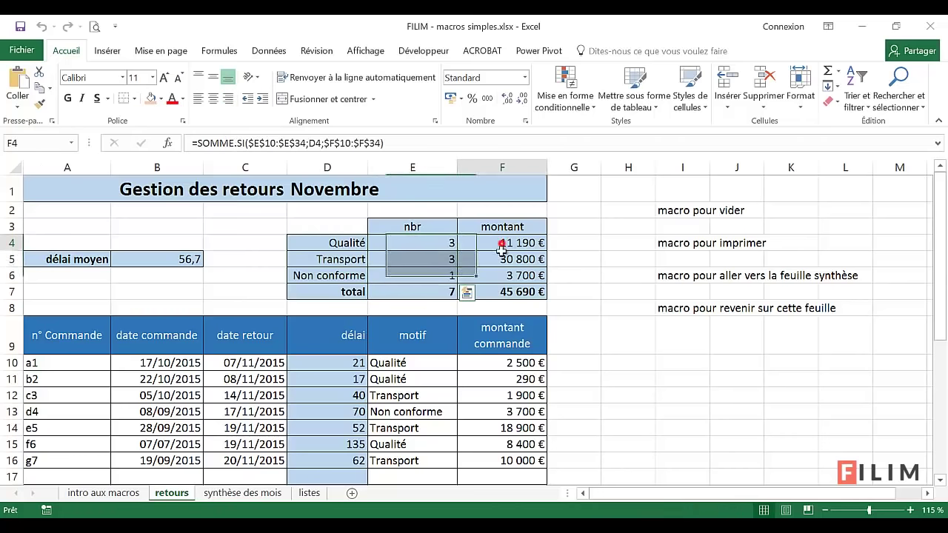
{"action": "left_click_drag", "start_coordinate": [345, 294], "coordinate": [507, 293]}
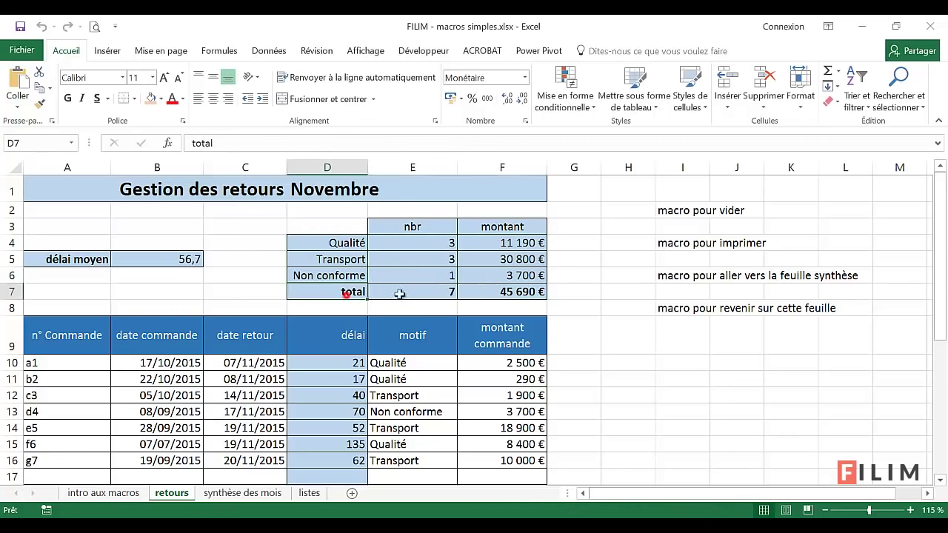
{"action": "left_click", "coordinate": [425, 280]}
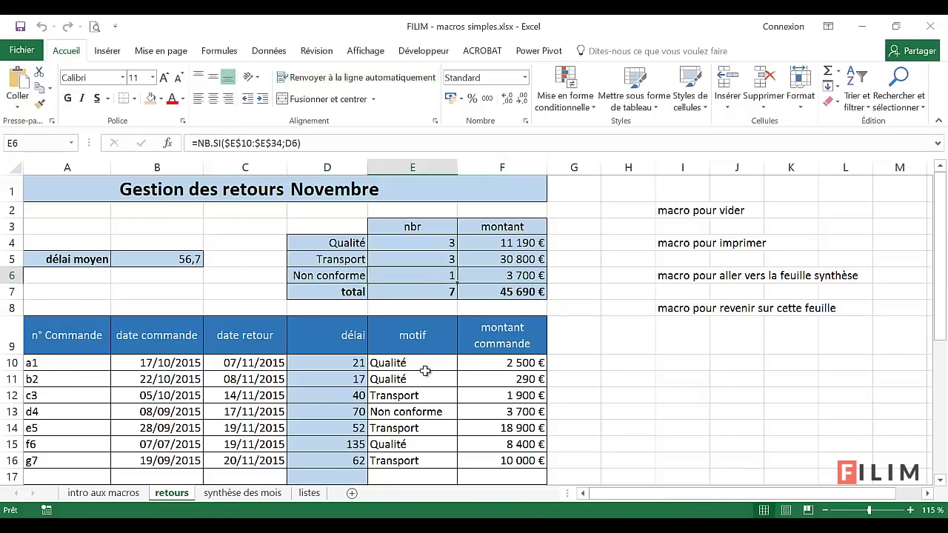
{"action": "left_click", "coordinate": [417, 408]}
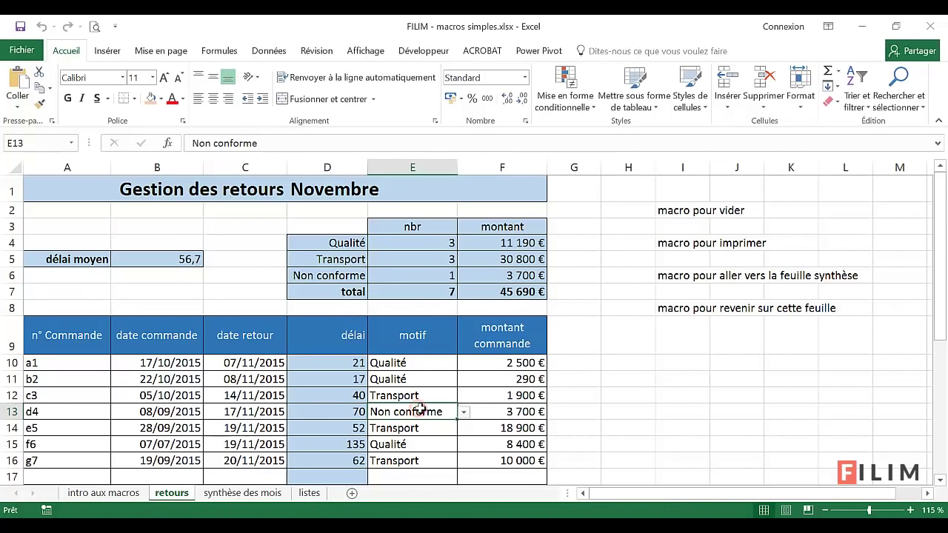
{"action": "left_click", "coordinate": [499, 413]}
{"action": "left_click", "coordinate": [500, 278]}
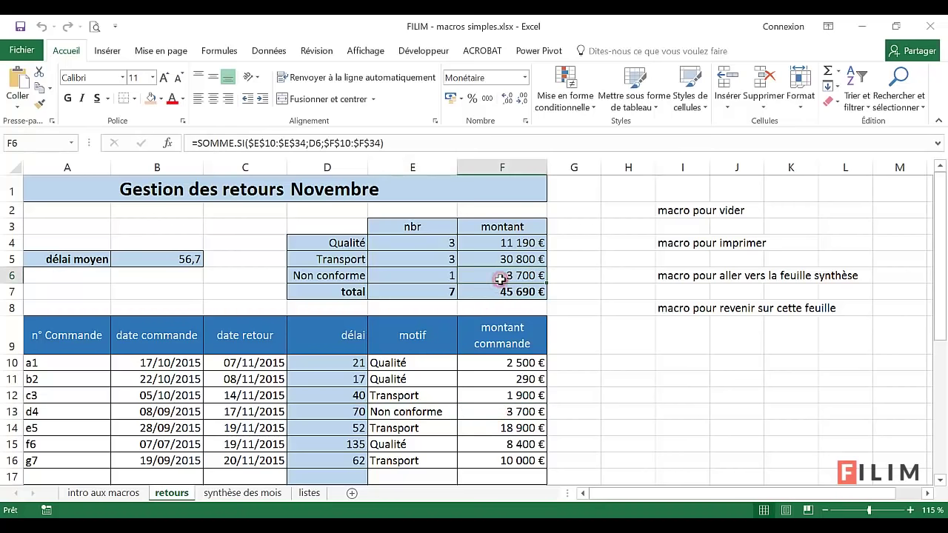
{"action": "left_click", "coordinate": [600, 347]}
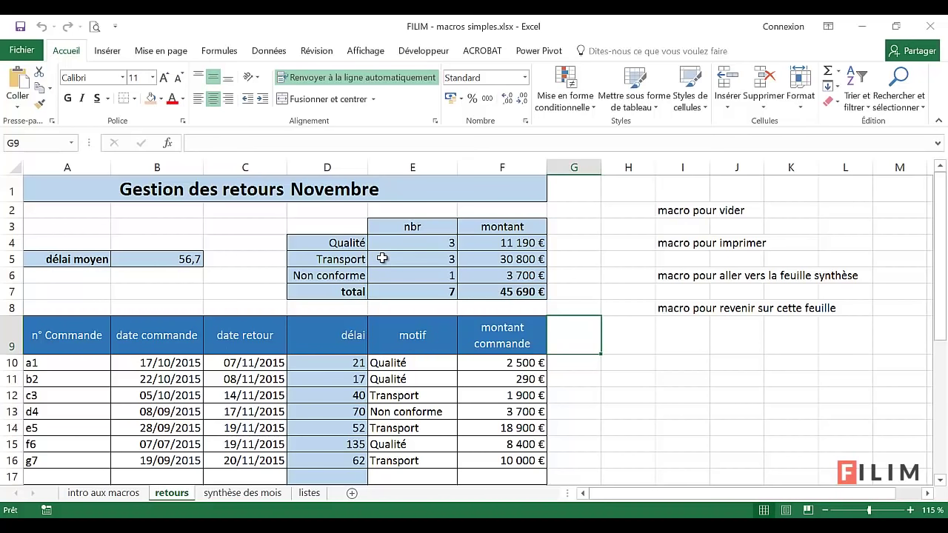
{"action": "left_click", "coordinate": [677, 357]}
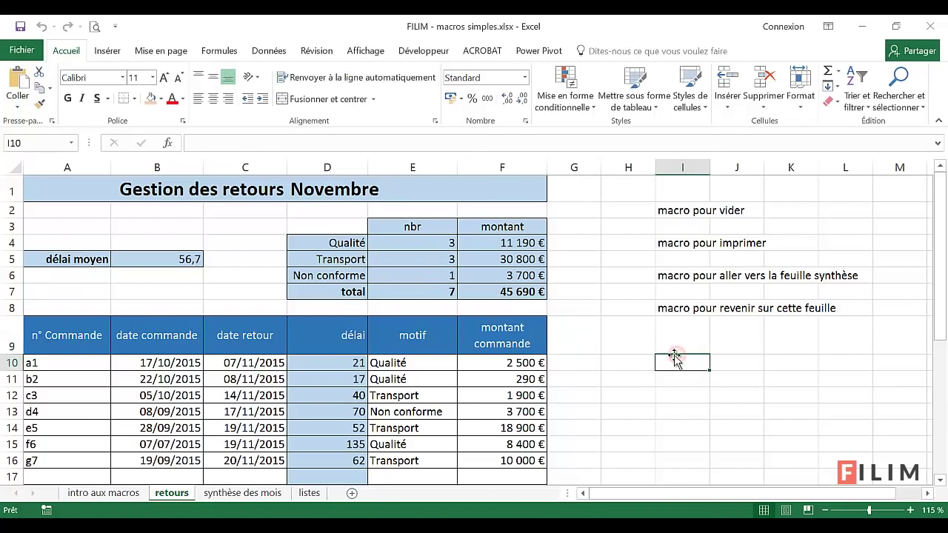
Step: Start recording a macro named vider_retours using the status-bar record button
{"action": "left_click", "coordinate": [419, 52]}
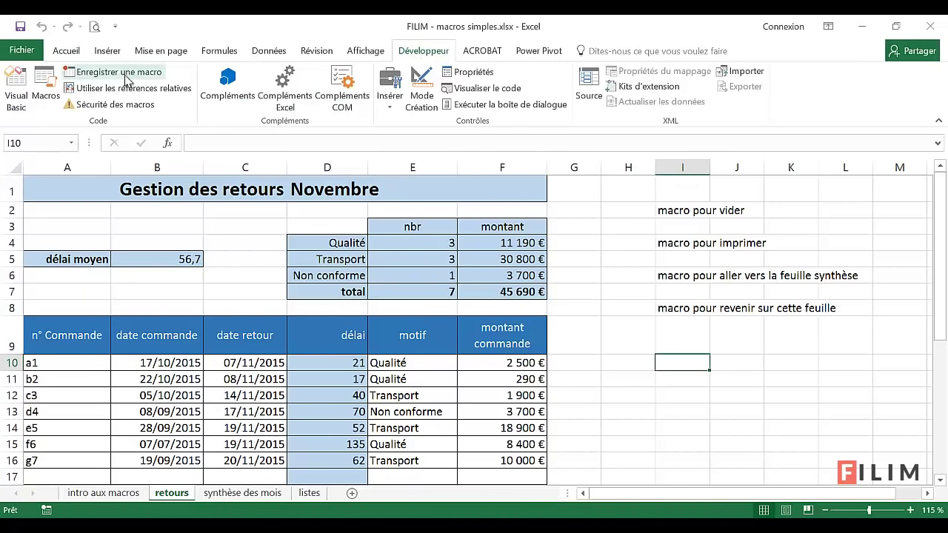
{"action": "left_click", "coordinate": [68, 52]}
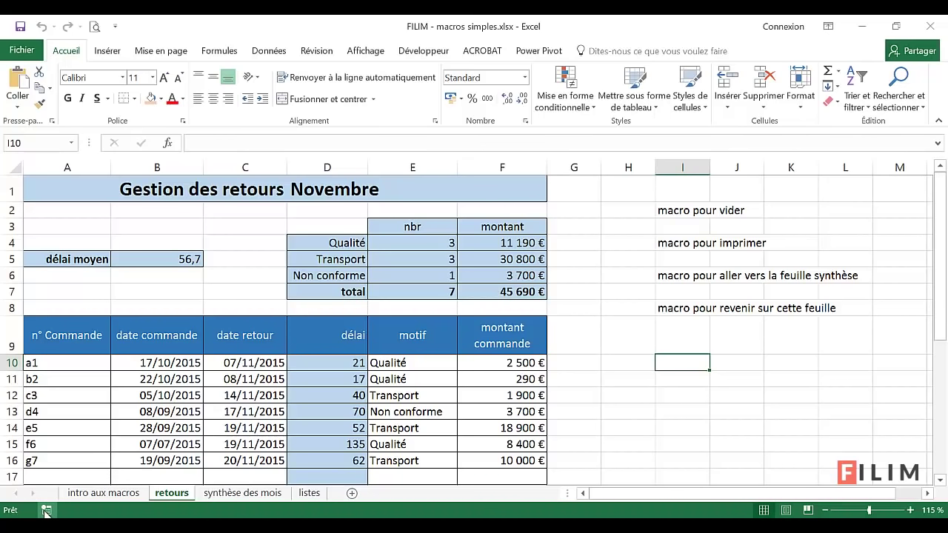
{"action": "left_click", "coordinate": [46, 511]}
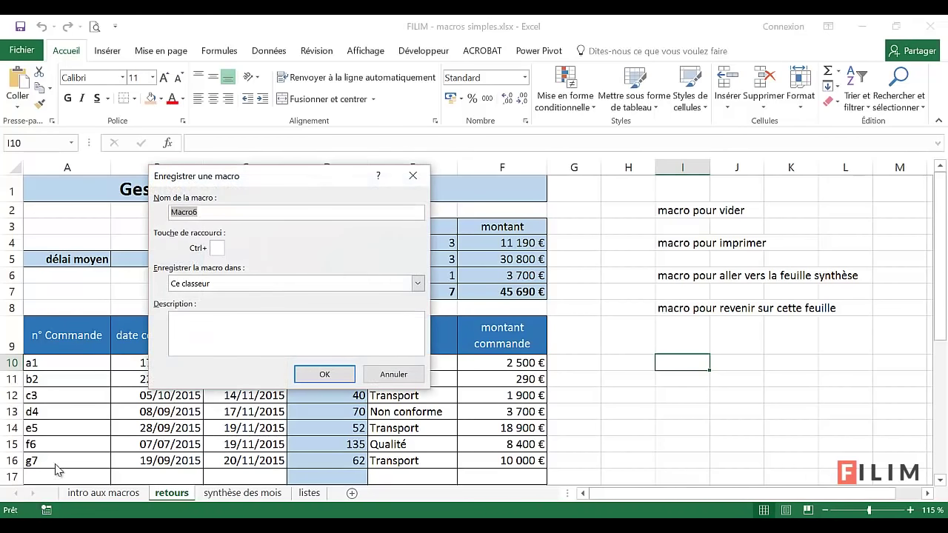
{"action": "type", "text": "vider_retours"}
{"action": "key", "text": "Return"}
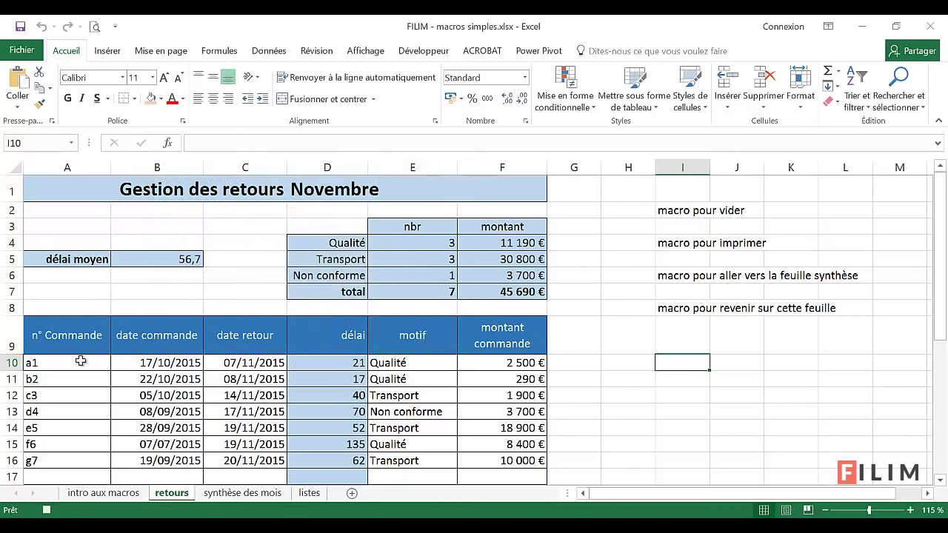
Step: Delete the order numbers and dates from all rows of the returns table
{"action": "left_click_drag", "start_coordinate": [80, 361], "coordinate": [214, 361]}
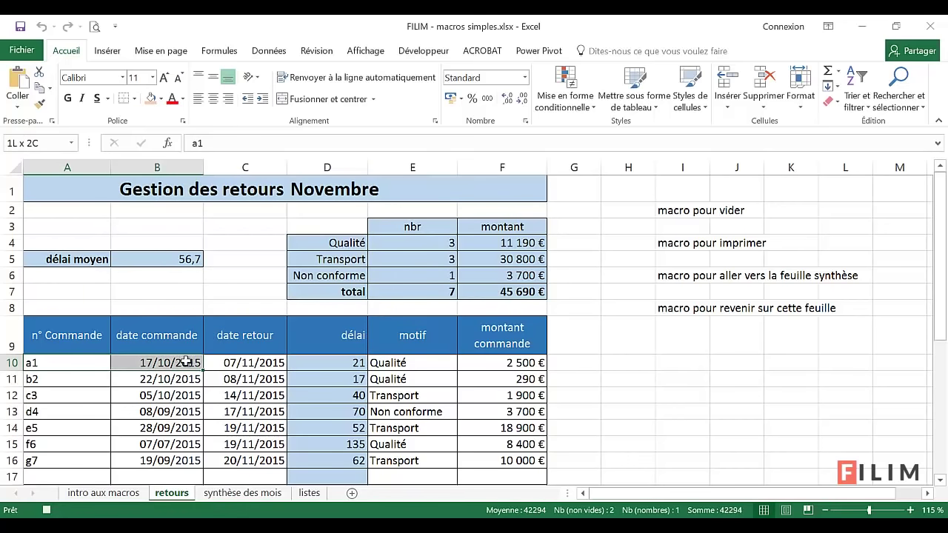
{"action": "left_click_drag", "start_coordinate": [214, 361], "coordinate": [235, 459]}
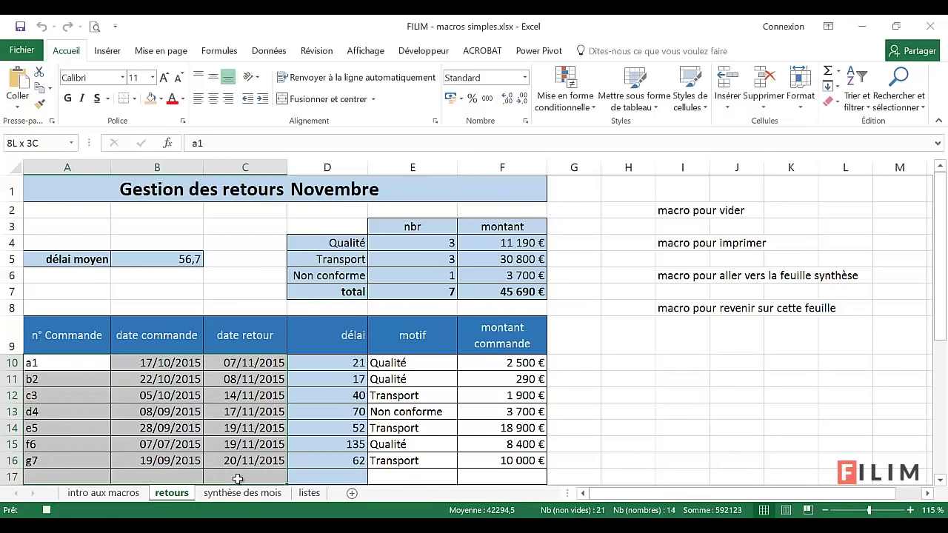
{"action": "mouse_move", "coordinate": [237, 459]}
{"action": "left_mouse_down"}
{"action": "mouse_move", "coordinate": [235, 498]}
{"action": "mouse_move", "coordinate": [234, 438]}
{"action": "left_mouse_up"}
{"action": "scroll", "coordinate": [234, 437], "scroll_direction": "up", "scroll_amount": 1}
{"action": "scroll", "coordinate": [233, 440], "scroll_direction": "up", "scroll_amount": 3}
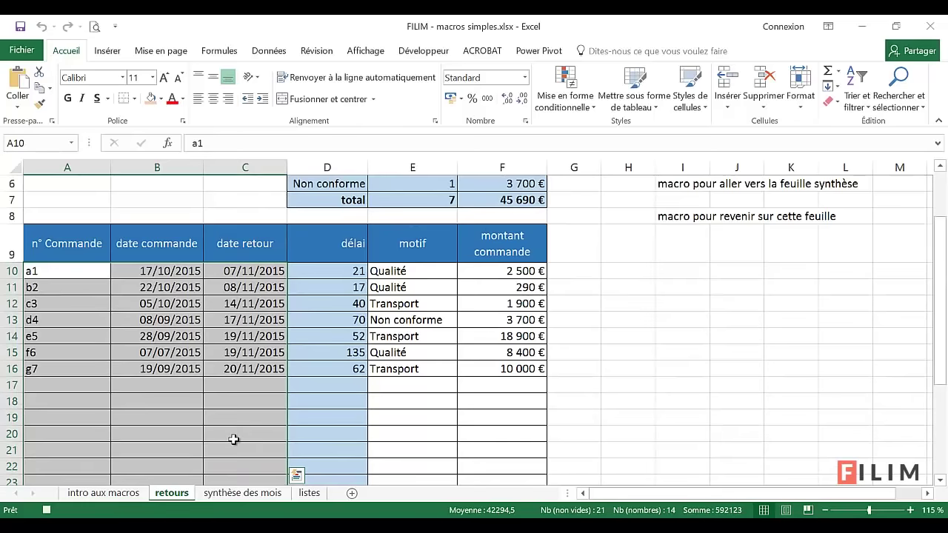
{"action": "key", "text": "Delete"}
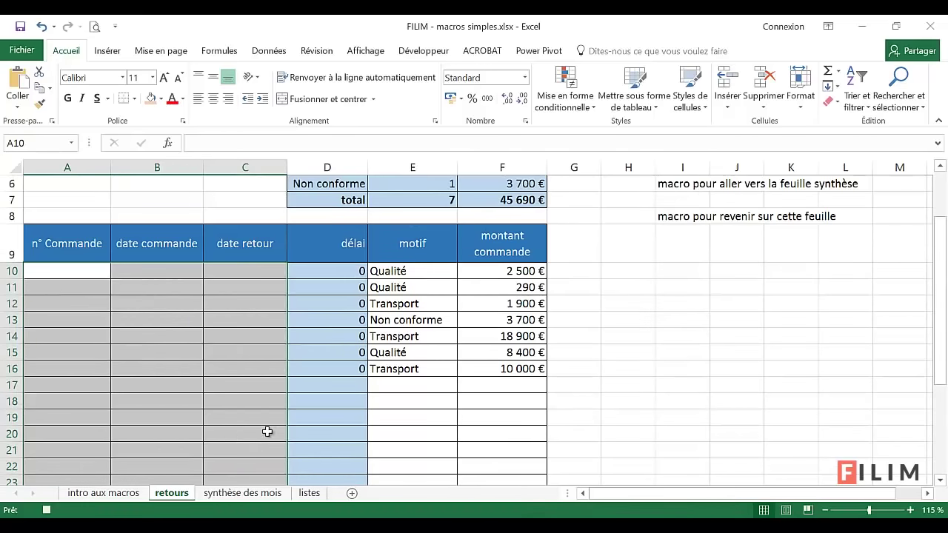
Step: Clear the motif and amount entries, leaving every summary count and total at 0
{"action": "left_click_drag", "start_coordinate": [423, 268], "coordinate": [507, 496]}
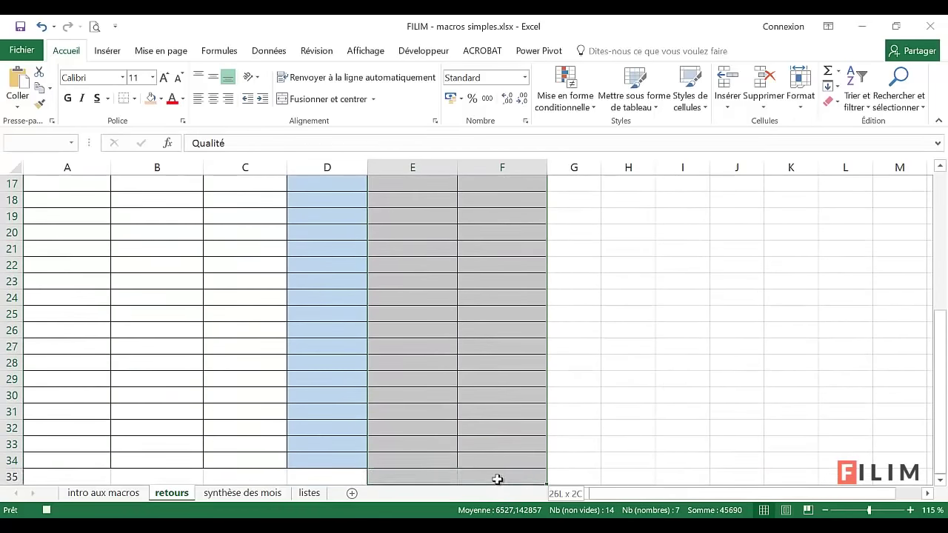
{"action": "mouse_move", "coordinate": [507, 496]}
{"action": "left_mouse_down"}
{"action": "mouse_move", "coordinate": [495, 462]}
{"action": "mouse_move", "coordinate": [476, 465]}
{"action": "left_mouse_up"}
{"action": "scroll", "coordinate": [476, 465], "scroll_direction": "up", "scroll_amount": 5}
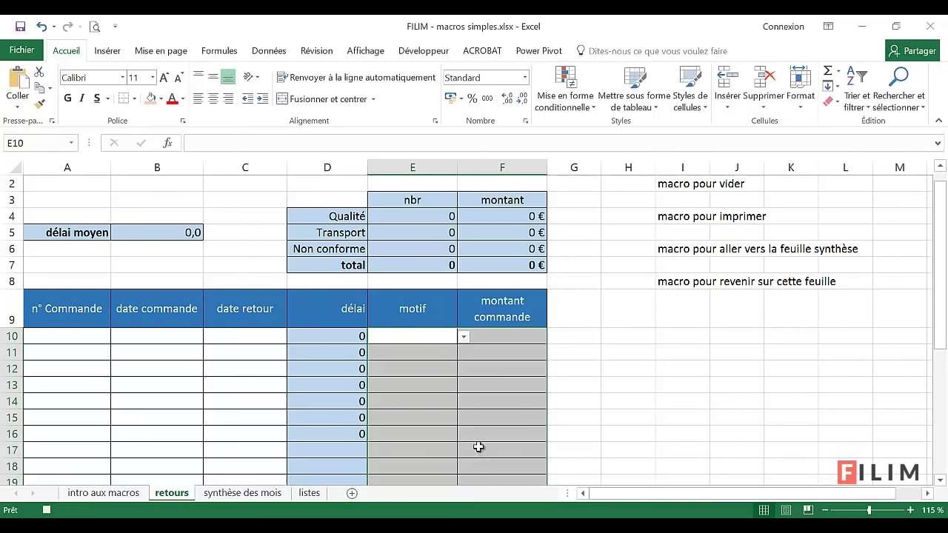
{"action": "left_click", "coordinate": [64, 264]}
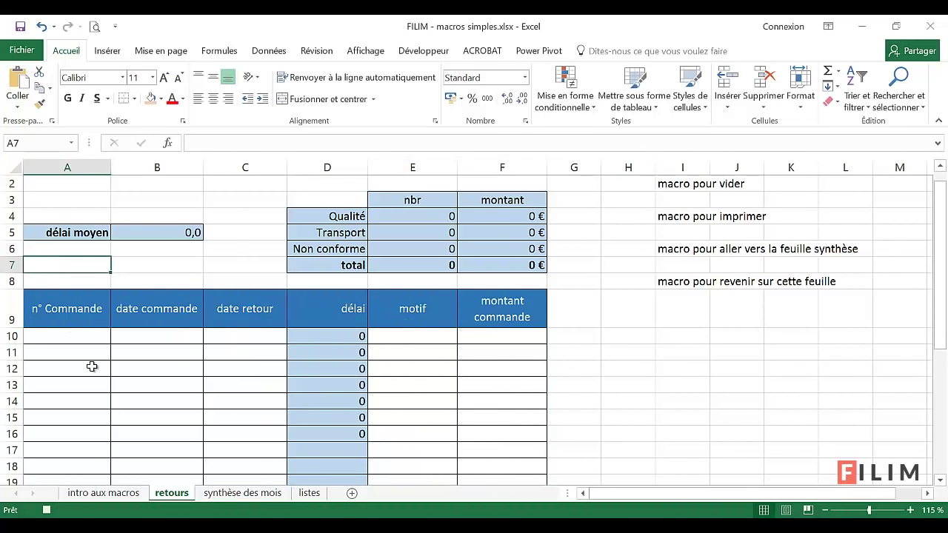
Step: Stop recording, then draw a rounded rectangle beside the returns table below the macro notes
{"action": "left_click", "coordinate": [47, 509]}
{"action": "left_click", "coordinate": [107, 50]}
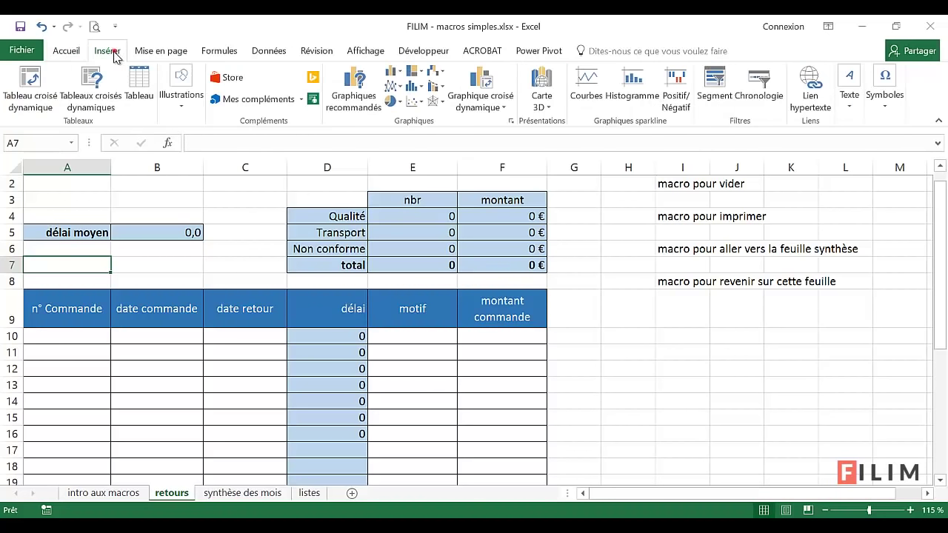
{"action": "left_click", "coordinate": [177, 117]}
{"action": "left_click", "coordinate": [238, 148]}
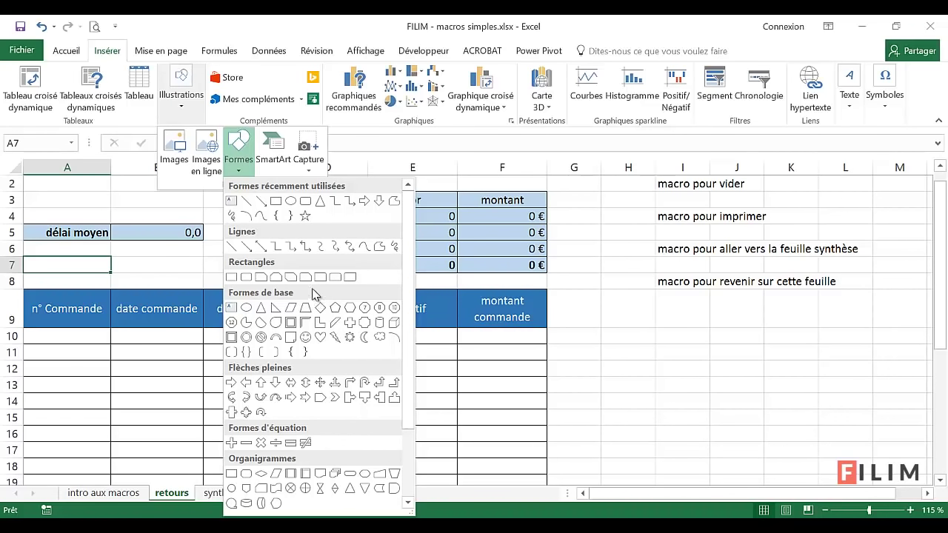
{"action": "left_click", "coordinate": [305, 201]}
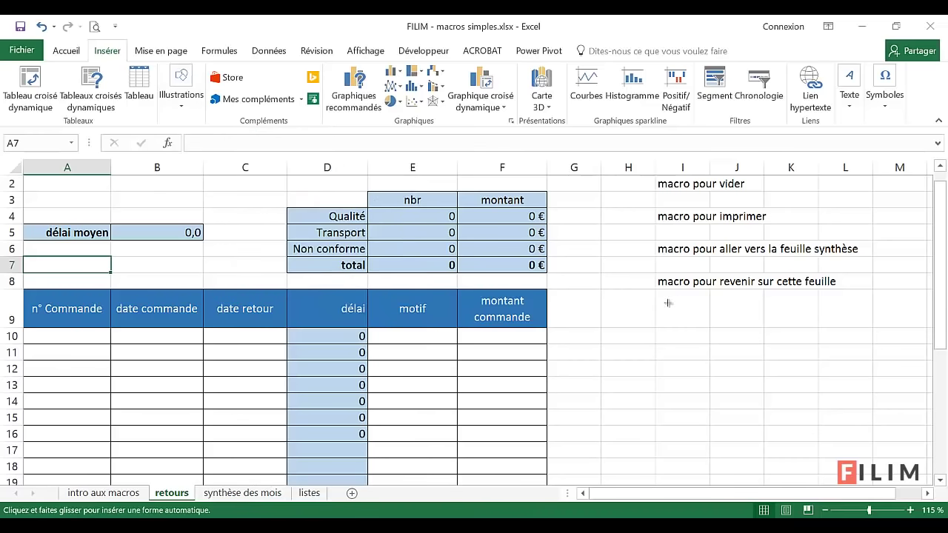
{"action": "left_click_drag", "start_coordinate": [658, 301], "coordinate": [765, 342]}
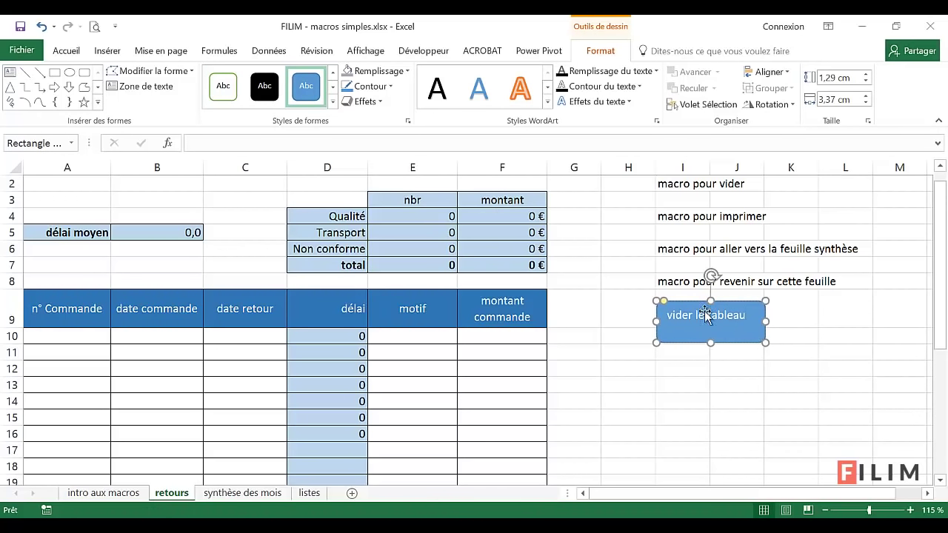
Step: Centre the 'vider le tableau' label vertically and horizontally, keeping the blue shape style
{"action": "left_click", "coordinate": [66, 50]}
{"action": "left_click", "coordinate": [211, 75]}
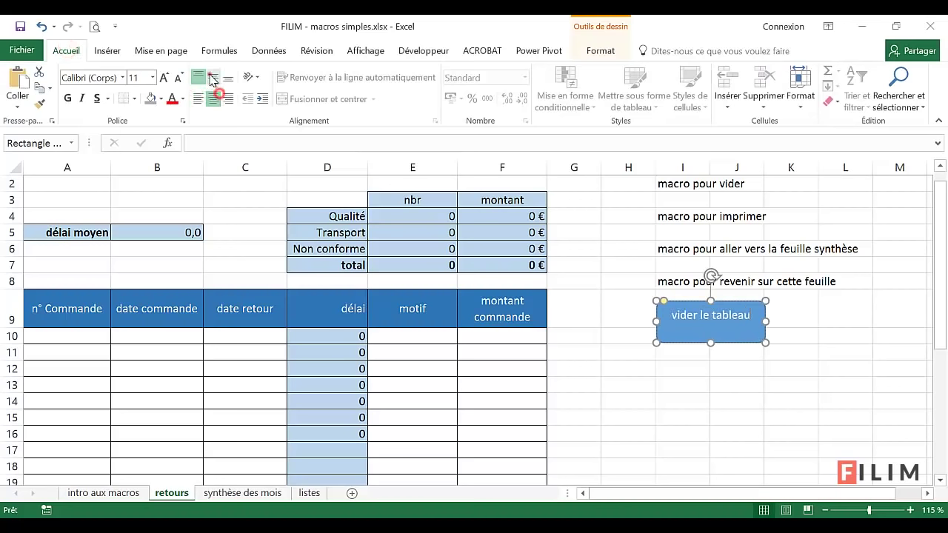
{"action": "left_click", "coordinate": [213, 99]}
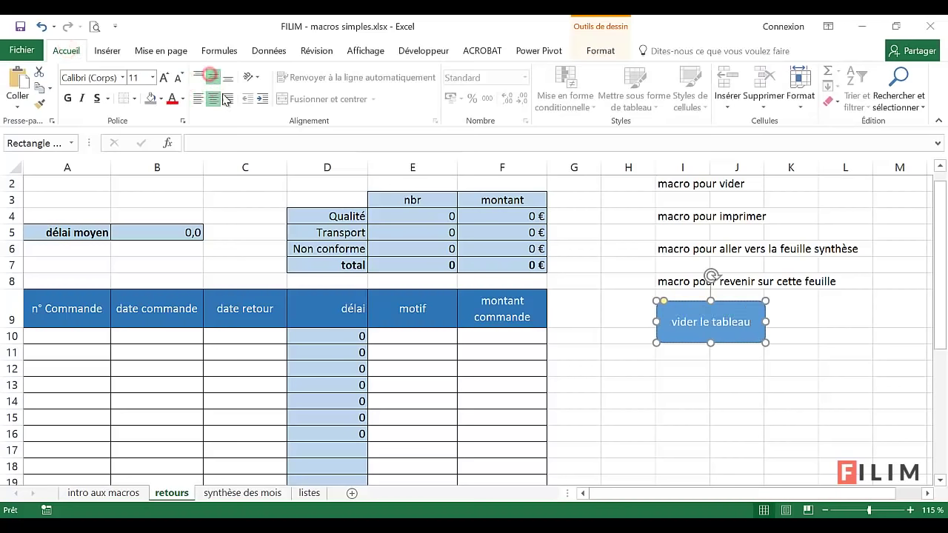
{"action": "left_click", "coordinate": [585, 52]}
{"action": "left_click", "coordinate": [337, 110]}
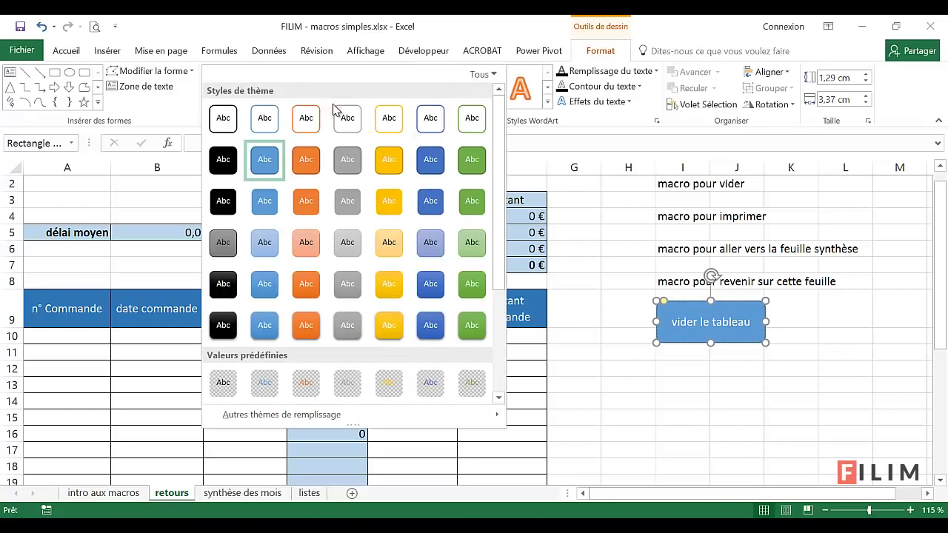
{"action": "left_click", "coordinate": [671, 42]}
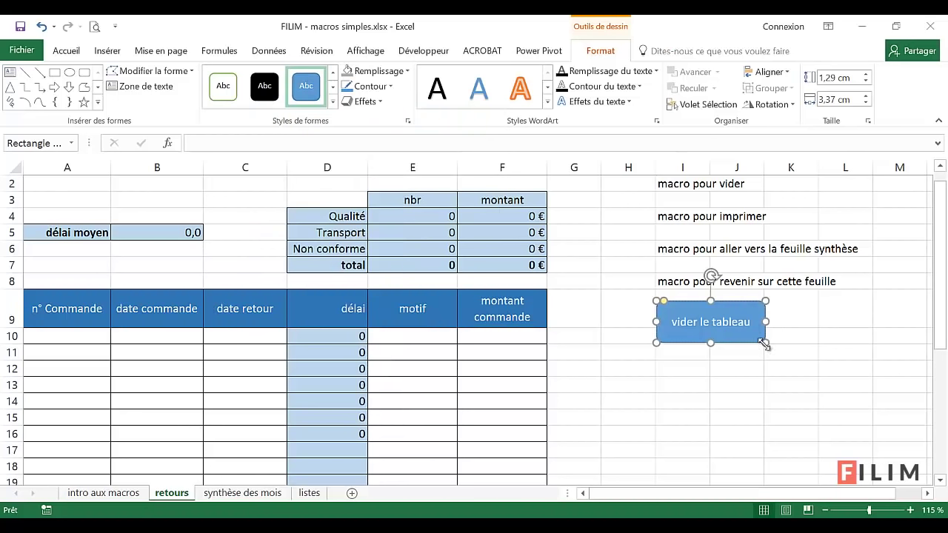
{"action": "left_click", "coordinate": [738, 372]}
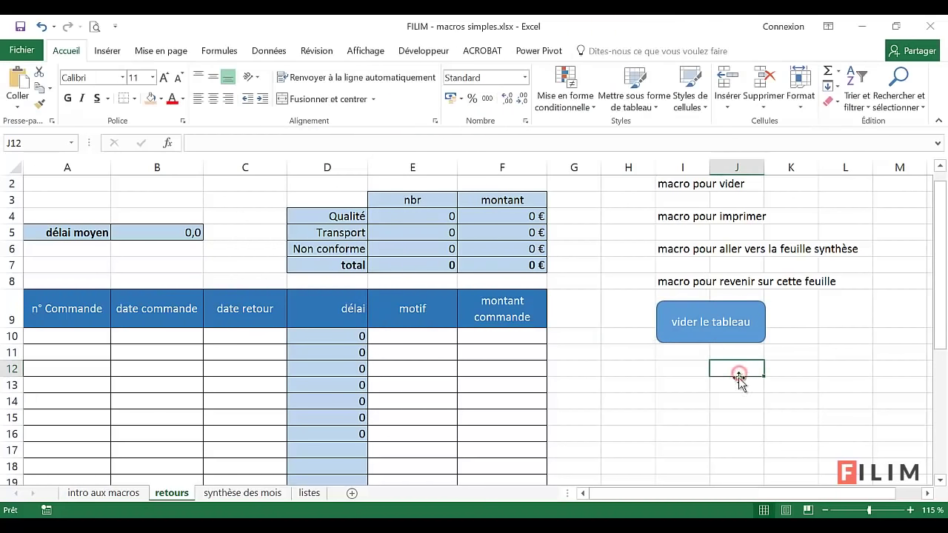
Step: Assign the vider_retours macro to the 'vider le tableau' rectangle
{"action": "right_click", "coordinate": [702, 340]}
{"action": "left_click", "coordinate": [740, 275]}
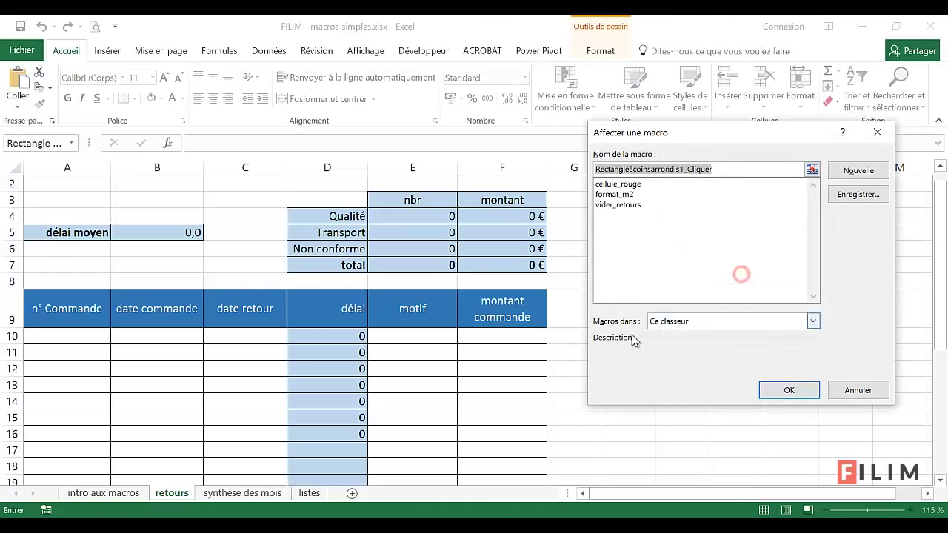
{"action": "left_click", "coordinate": [630, 206]}
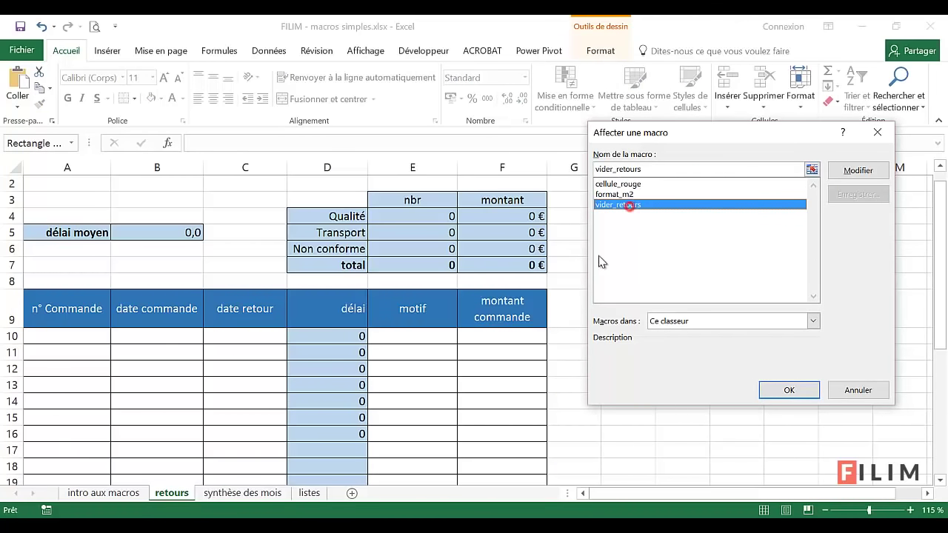
{"action": "left_click", "coordinate": [786, 390]}
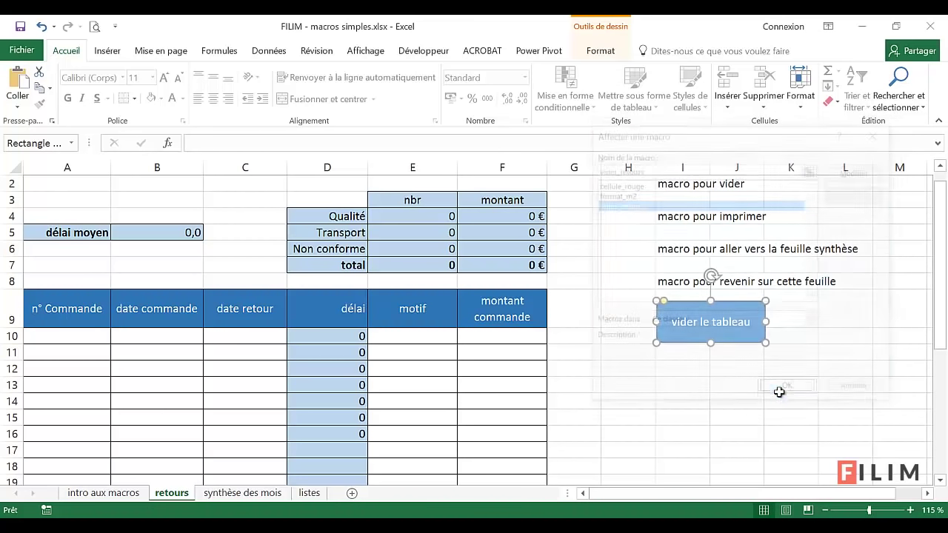
{"action": "left_click", "coordinate": [77, 336]}
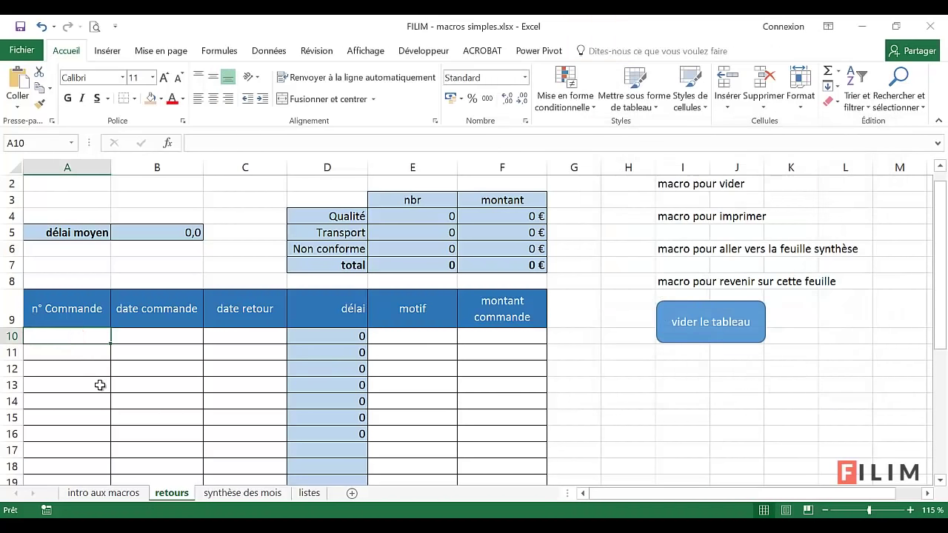
Step: Enter order d4 in row 10 with order date 04/04/2015 and return date 08/08/2015
{"action": "type", "text": "d4"}
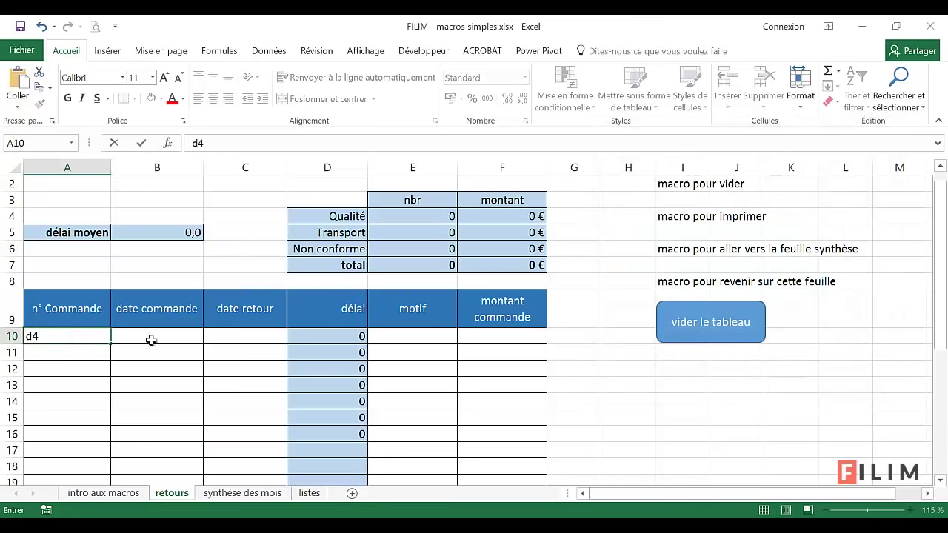
{"action": "left_click", "coordinate": [150, 339]}
{"action": "type", "text": "4/4/15"}
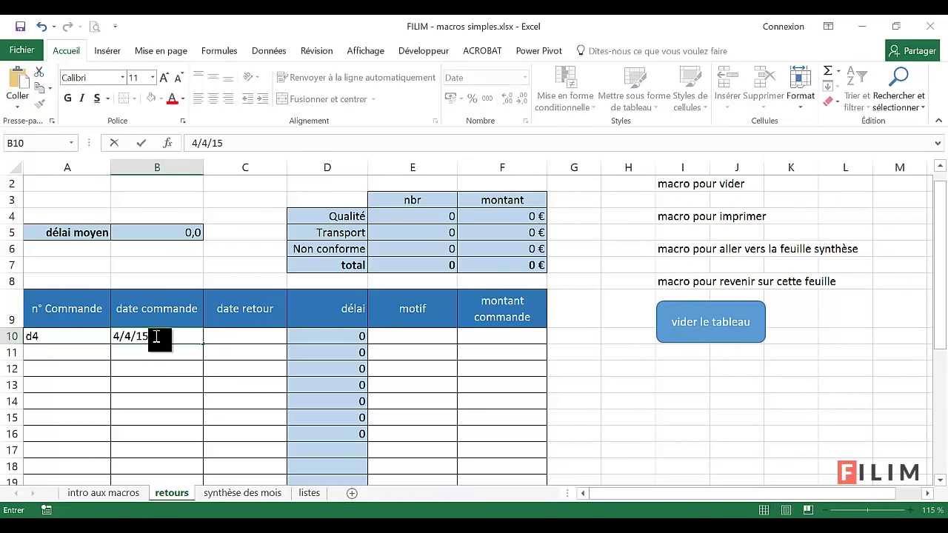
{"action": "key", "text": "Tab"}
{"action": "type", "text": "8/"}
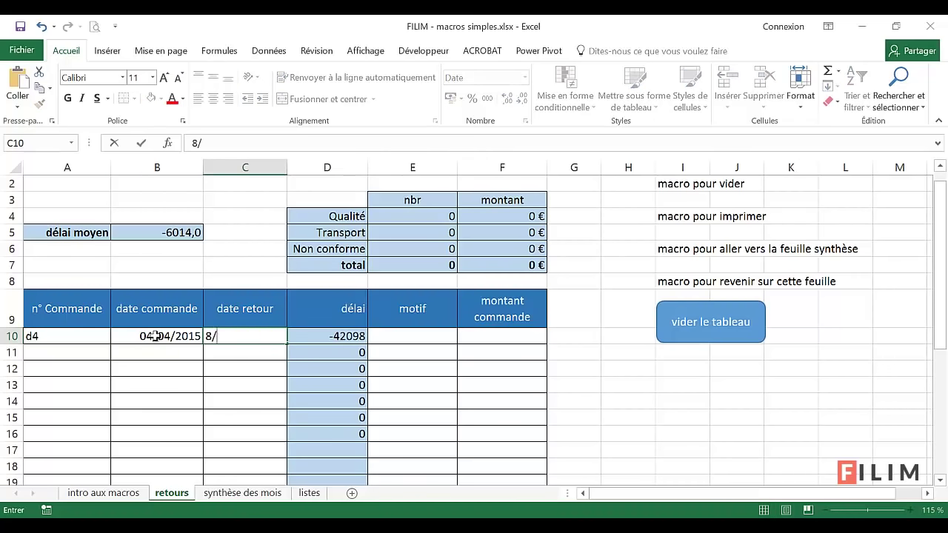
{"action": "left_click", "coordinate": [290, 353]}
Step: Set row 10's return reason to Non conforme and its amount to 15 478 €
{"action": "left_click", "coordinate": [409, 336]}
{"action": "left_click", "coordinate": [469, 336]}
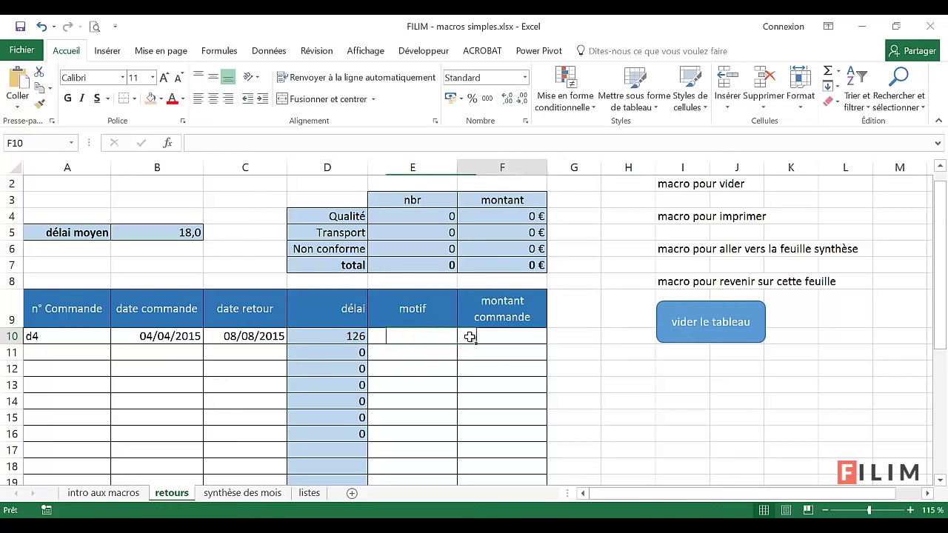
{"action": "left_click", "coordinate": [452, 336]}
{"action": "left_click", "coordinate": [464, 336]}
{"action": "key", "text": "Escape"}
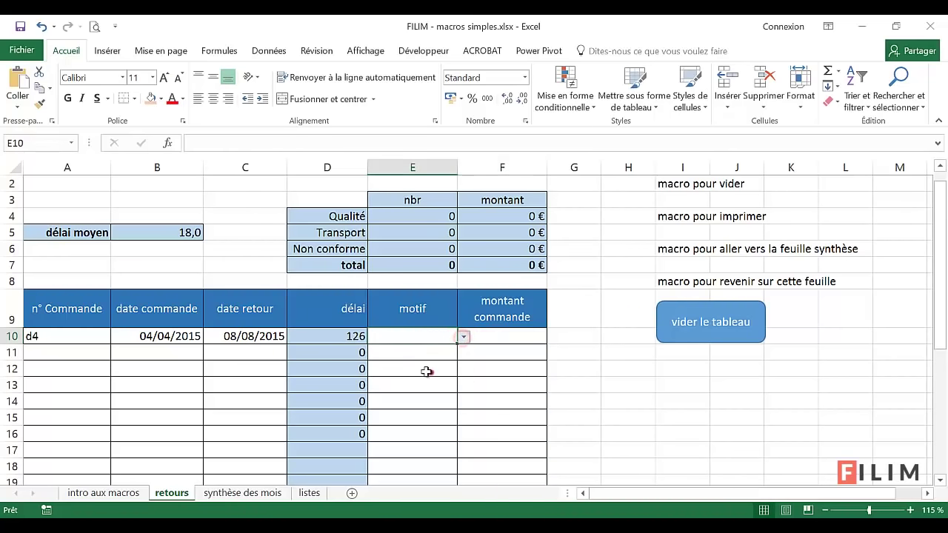
{"action": "left_click", "coordinate": [427, 372]}
{"action": "left_click", "coordinate": [509, 339]}
{"action": "type", "text": "1"}
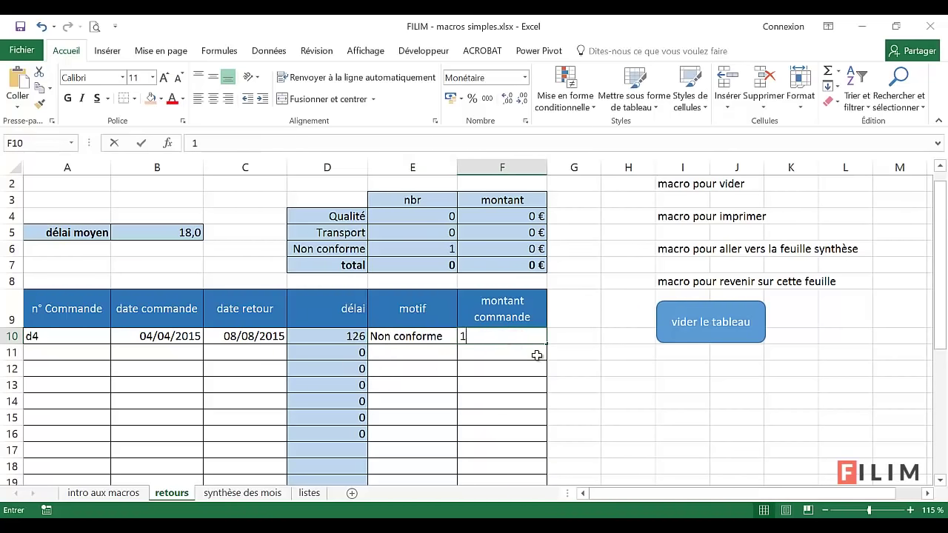
{"action": "type", "text": "5 478 €"}
{"action": "key", "text": "Return"}
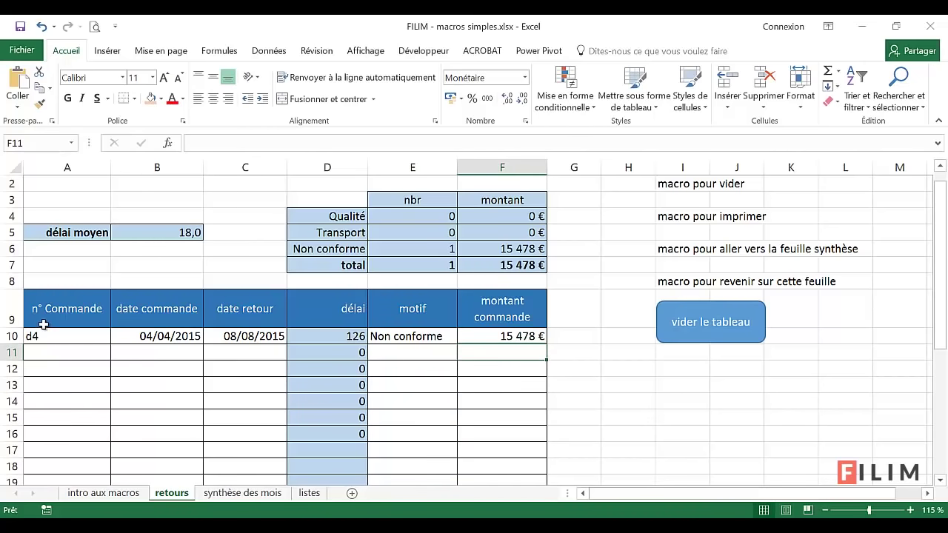
Step: Add order g4 in row 17 with order date 07/04/2016 and return date 24/05/2016
{"action": "left_click", "coordinate": [67, 454]}
{"action": "type", "text": "g"}
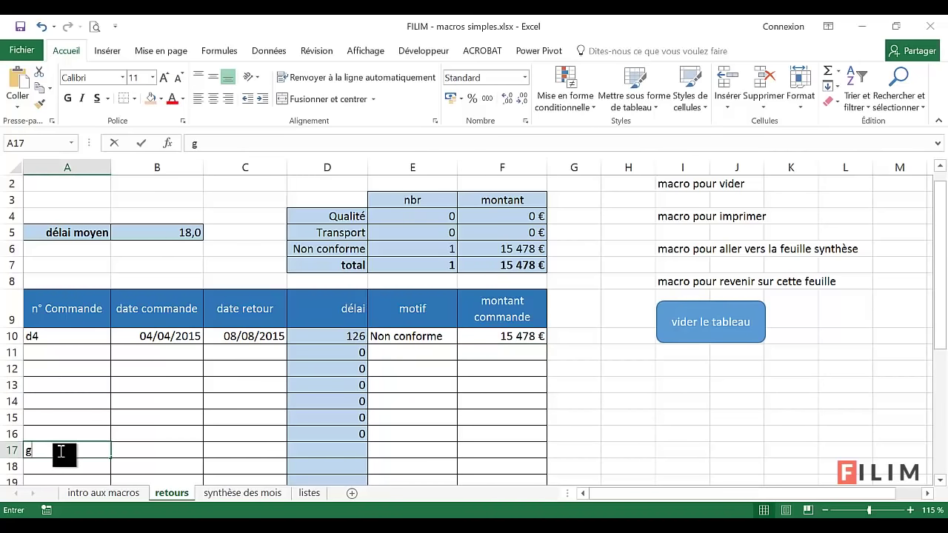
{"action": "type", "text": "4"}
{"action": "key", "text": "Tab"}
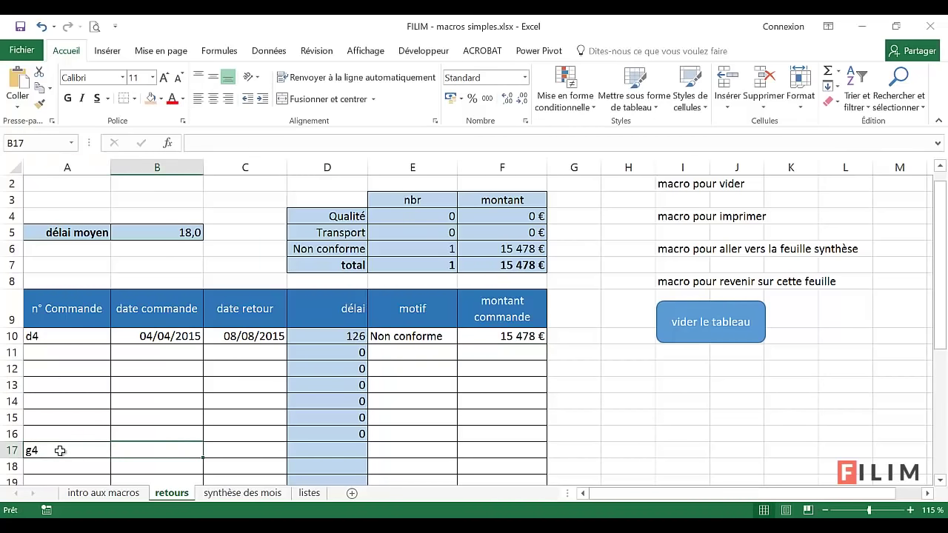
{"action": "type", "text": "7/"}
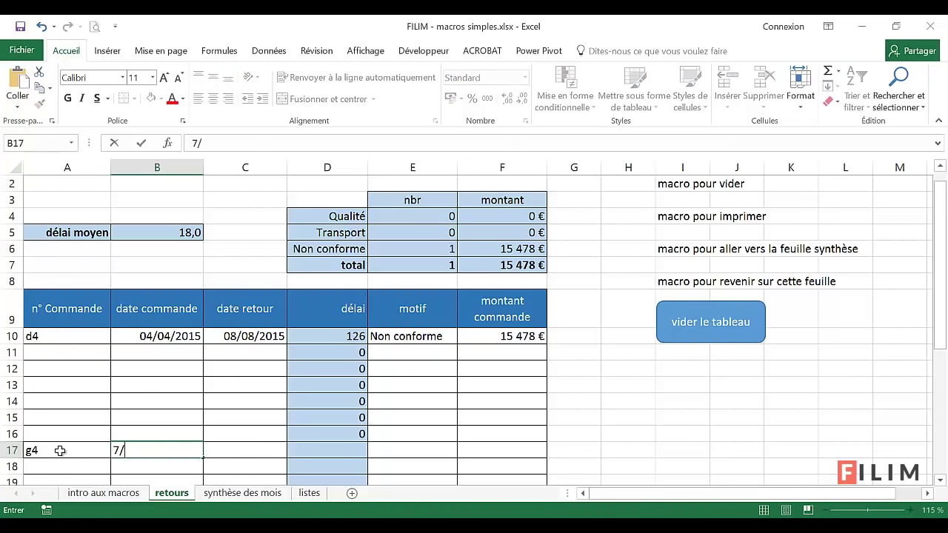
{"action": "type", "text": "4/16"}
{"action": "key", "text": "Tab"}
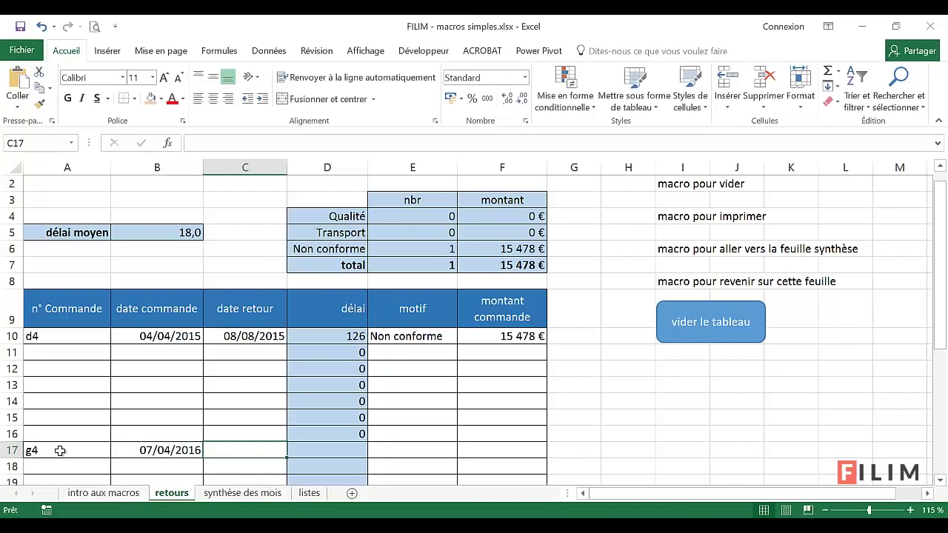
{"action": "type", "text": "24/05/2016"}
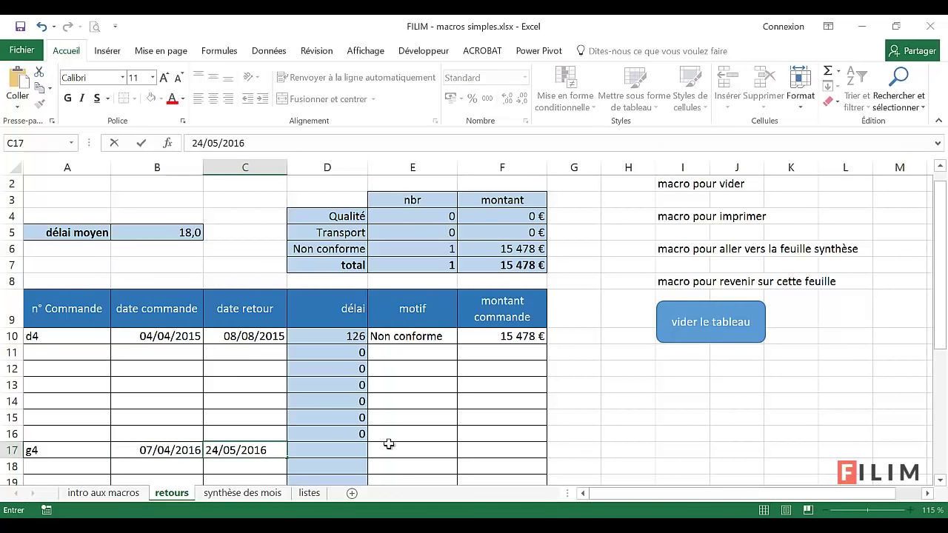
{"action": "left_click", "coordinate": [388, 443]}
Step: Extend the délai formula from D16 down to row 34
{"action": "left_click", "coordinate": [350, 434]}
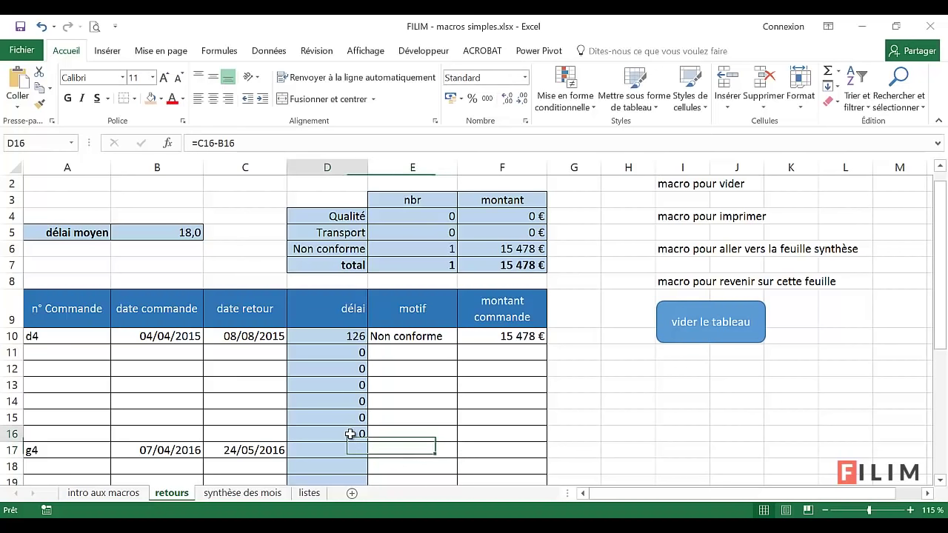
{"action": "scroll", "coordinate": [350, 434], "scroll_direction": "down", "scroll_amount": 2}
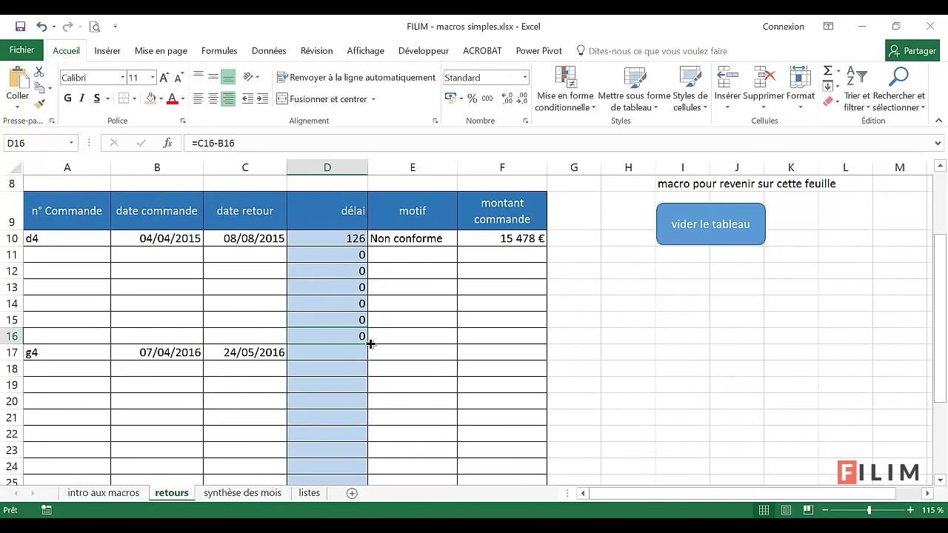
{"action": "mouse_move", "coordinate": [368, 344]}
{"action": "left_mouse_down"}
{"action": "mouse_move", "coordinate": [371, 484]}
{"action": "mouse_move", "coordinate": [366, 465]}
{"action": "left_mouse_up"}
{"action": "scroll", "coordinate": [370, 449], "scroll_direction": "up", "scroll_amount": 2}
{"action": "scroll", "coordinate": [378, 437], "scroll_direction": "up", "scroll_amount": 1}
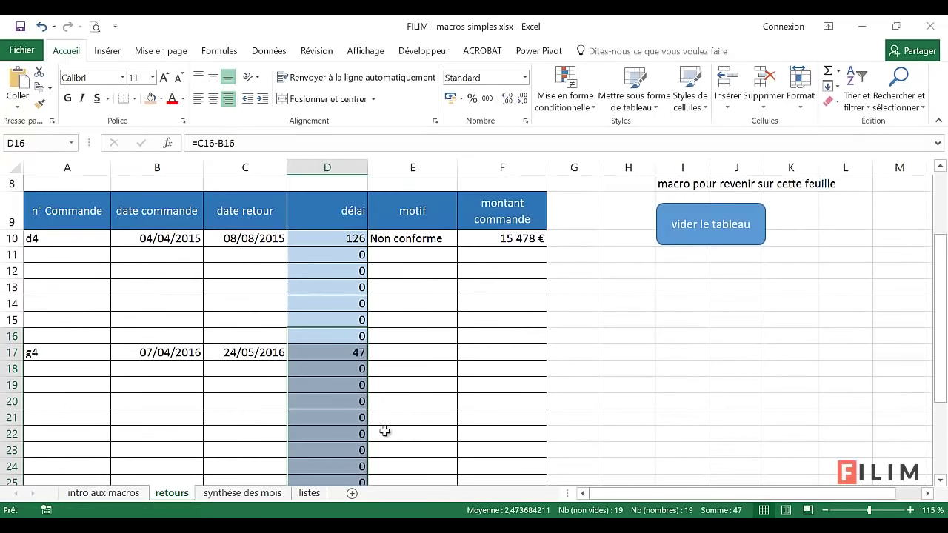
{"action": "scroll", "coordinate": [389, 415], "scroll_direction": "up", "scroll_amount": 1}
Step: Set row 17's return reason to Qualité and its order amount to 4578
{"action": "left_click", "coordinate": [393, 303]}
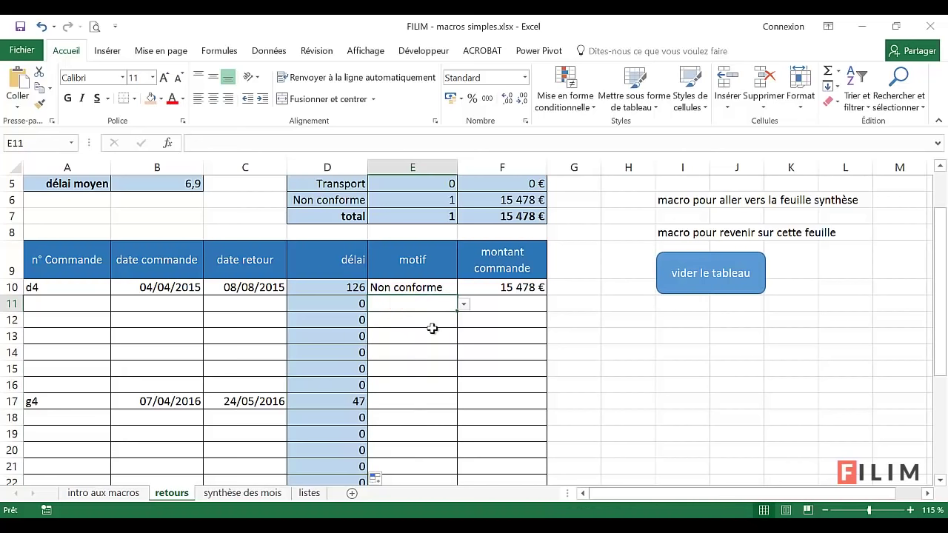
{"action": "left_click", "coordinate": [433, 331]}
{"action": "left_click", "coordinate": [420, 399]}
{"action": "left_click", "coordinate": [463, 401]}
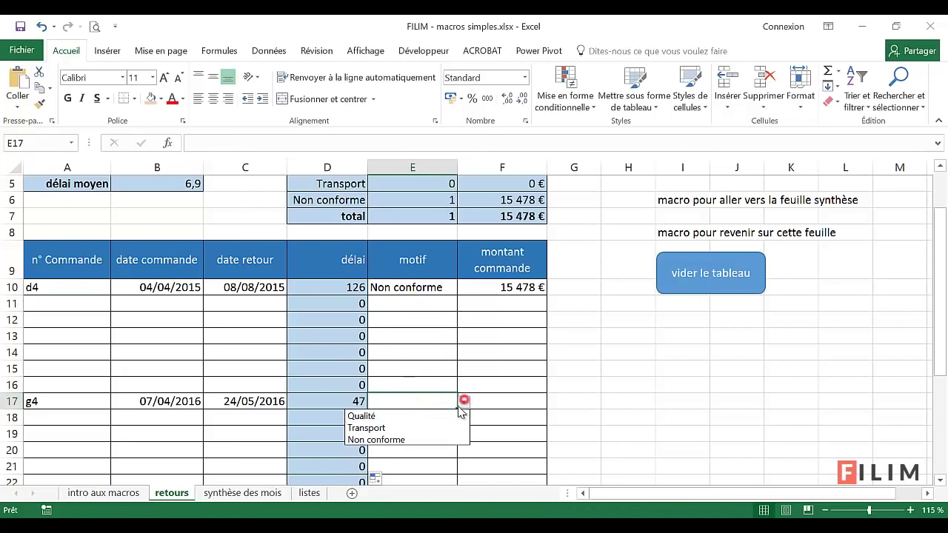
{"action": "left_click", "coordinate": [392, 416]}
{"action": "left_click", "coordinate": [505, 405]}
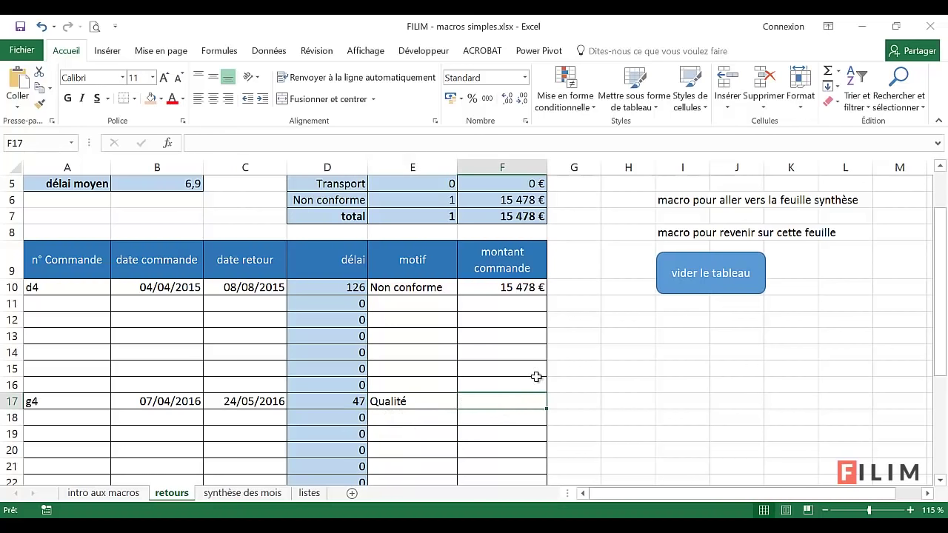
{"action": "type", "text": "4578"}
{"action": "key", "text": "Return"}
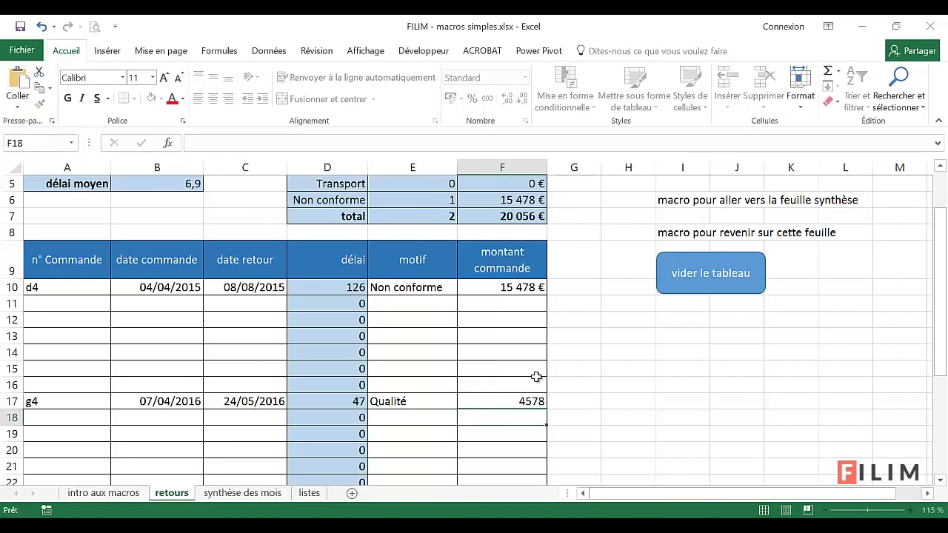
{"action": "left_click", "coordinate": [489, 400]}
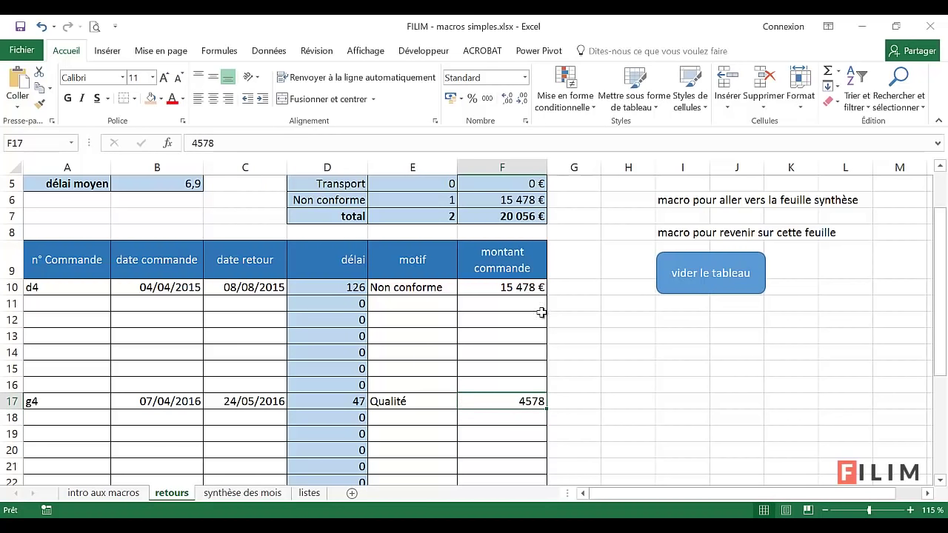
{"action": "left_click", "coordinate": [525, 291]}
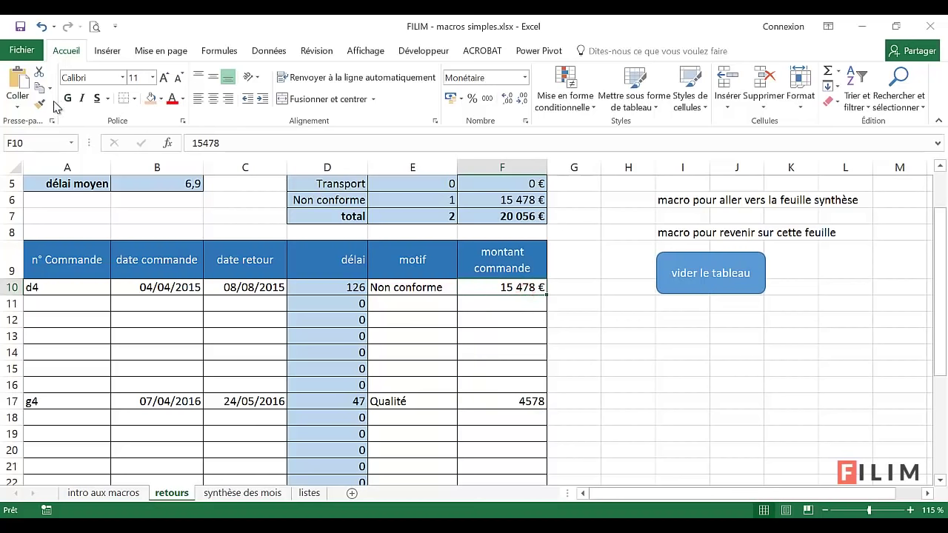
{"action": "left_click", "coordinate": [621, 331]}
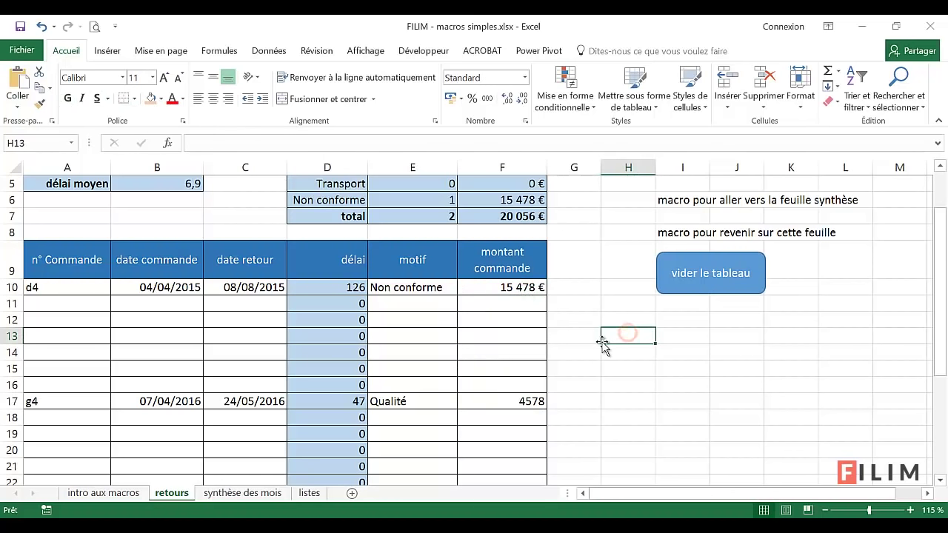
Step: Run the 'vider le tableau' button's clearing macro on the returns table
{"action": "left_click", "coordinate": [684, 289]}
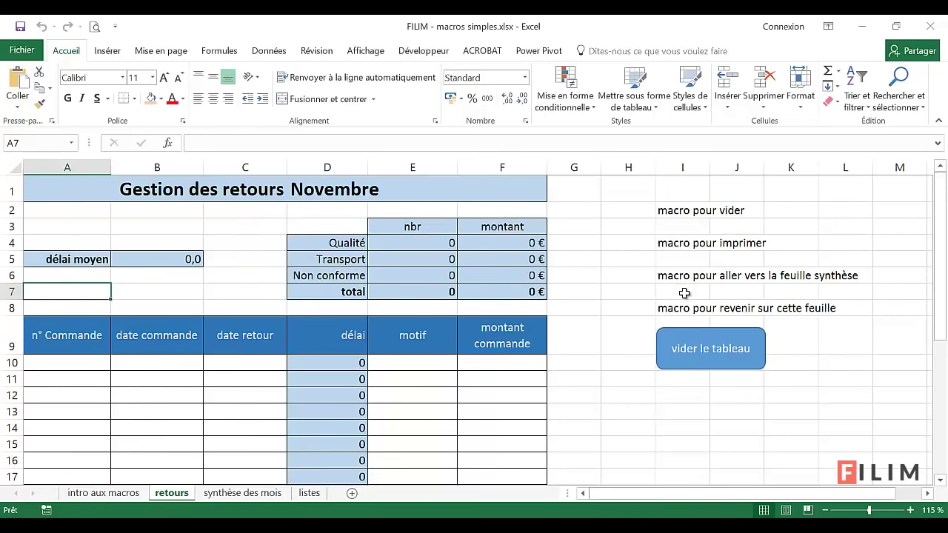
{"action": "scroll", "coordinate": [614, 322], "scroll_direction": "down", "scroll_amount": 4}
{"action": "scroll", "coordinate": [615, 322], "scroll_direction": "up", "scroll_amount": 4}
Step: Check the emptied sheet in Print Preview, then select cell I12
{"action": "left_click", "coordinate": [93, 29]}
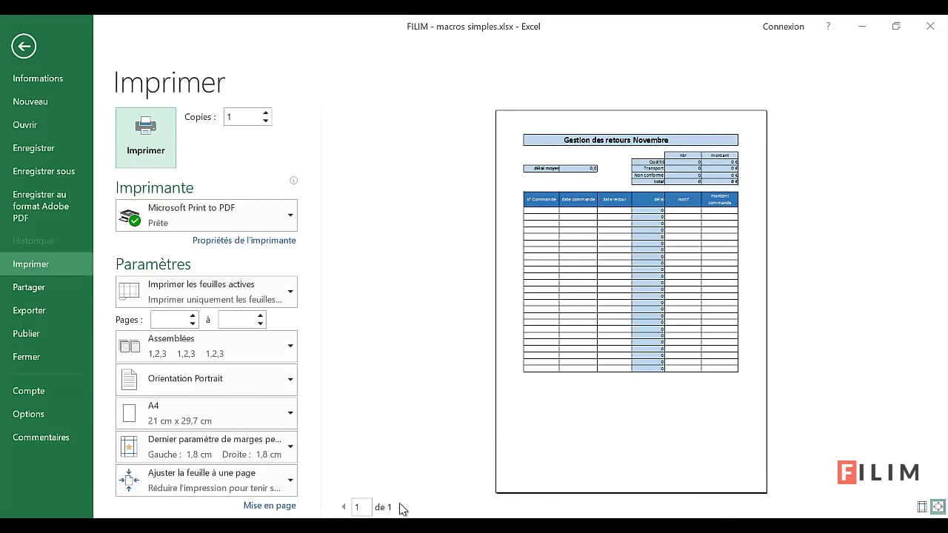
{"action": "left_click", "coordinate": [24, 46]}
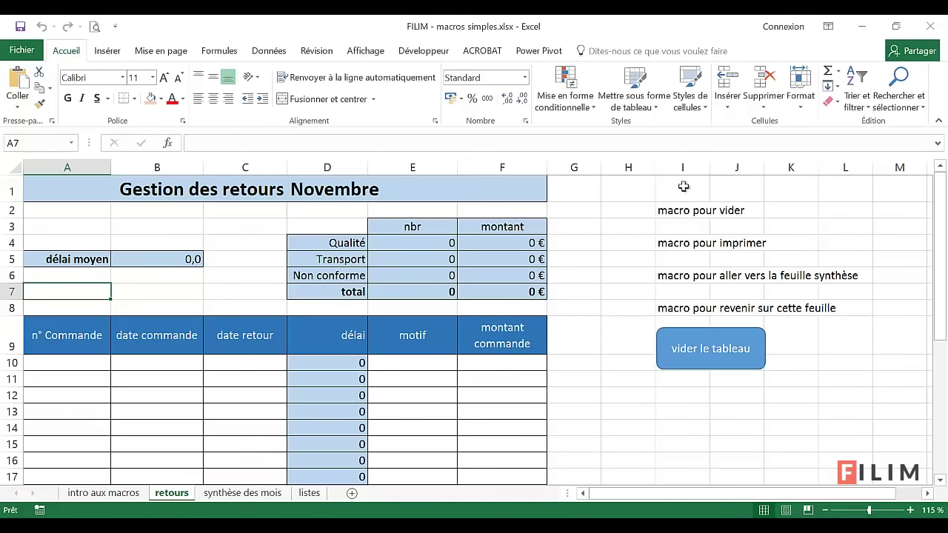
{"action": "left_click_drag", "start_coordinate": [682, 187], "coordinate": [820, 459]}
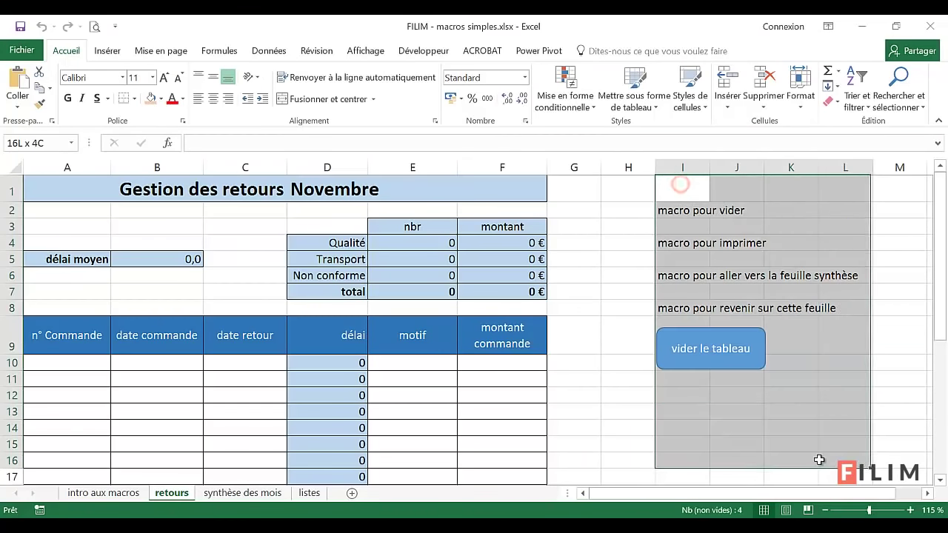
{"action": "left_click", "coordinate": [619, 411]}
{"action": "left_click", "coordinate": [678, 395]}
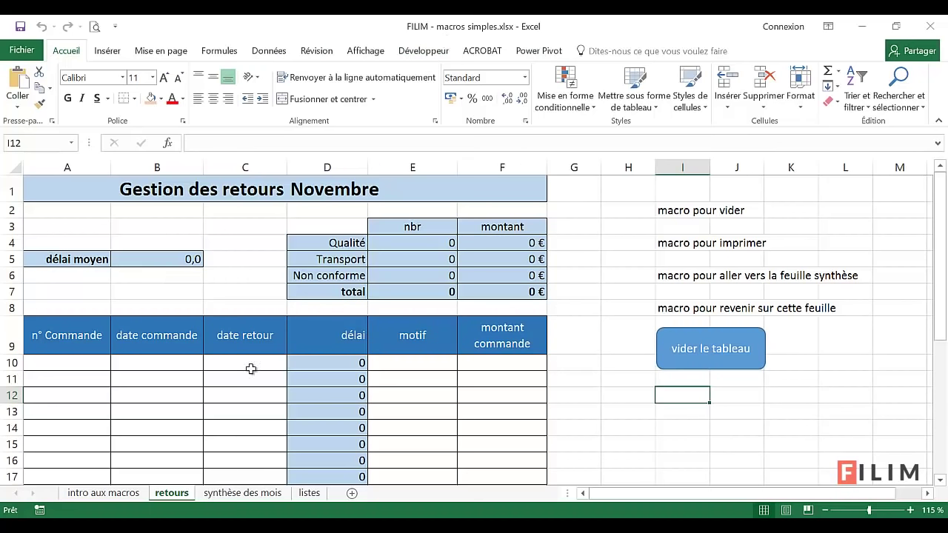
Step: Start recording a new macro named print_retours
{"action": "left_click", "coordinate": [39, 510]}
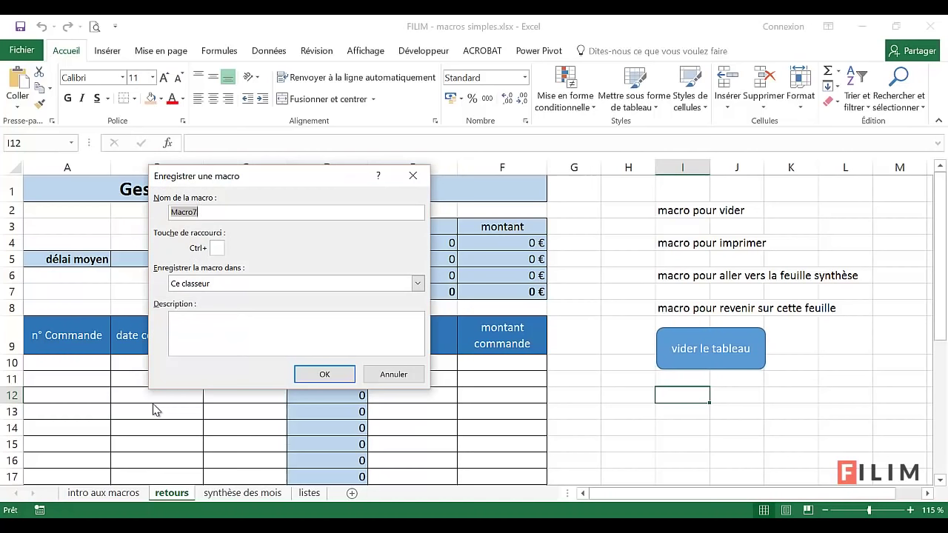
{"action": "type", "text": "print_retours"}
{"action": "left_click", "coordinate": [323, 376]}
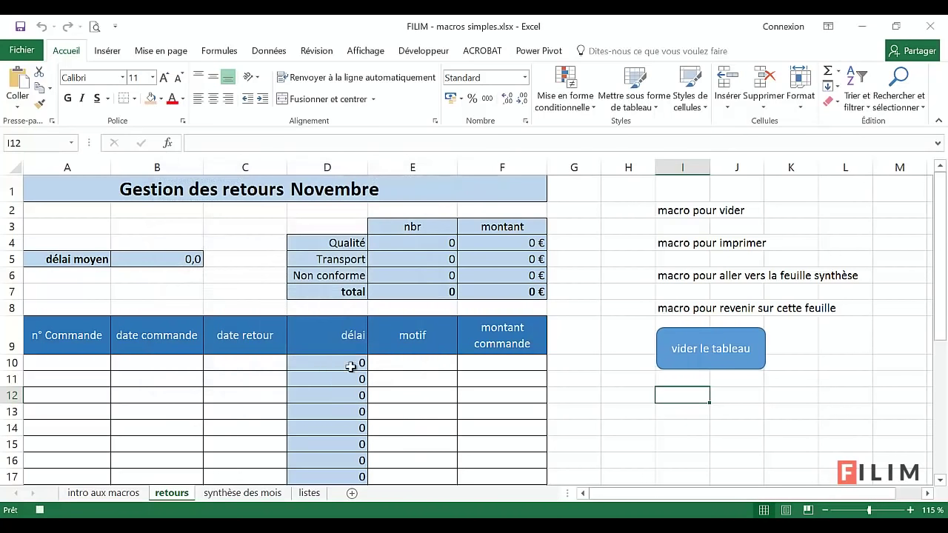
Step: Print the returns sheet with Microsoft Print to PDF, saving it as test2
{"action": "left_click", "coordinate": [23, 51]}
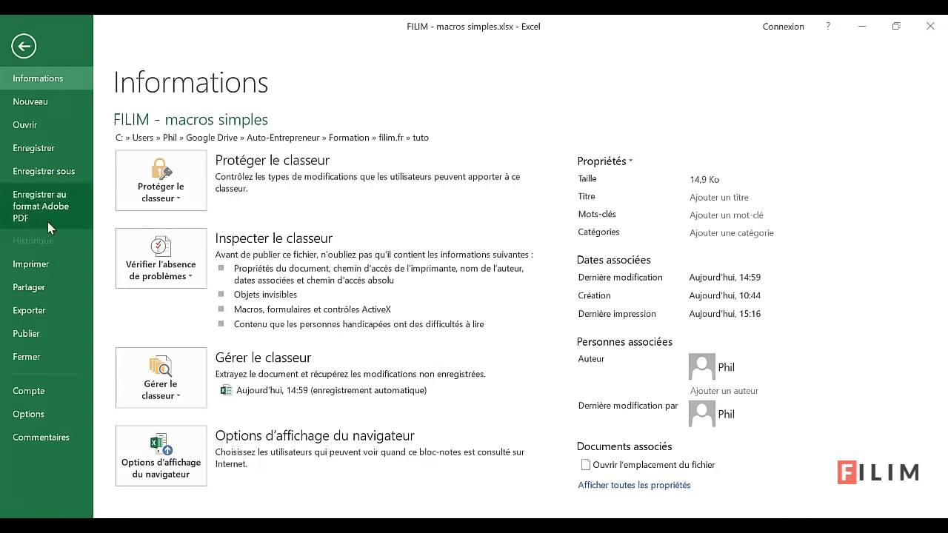
{"action": "left_click", "coordinate": [33, 264]}
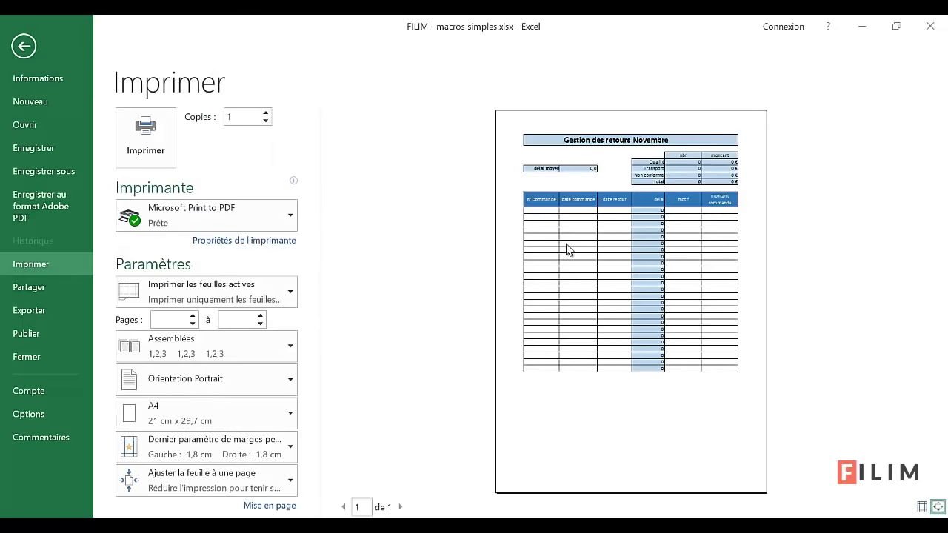
{"action": "left_click", "coordinate": [169, 218]}
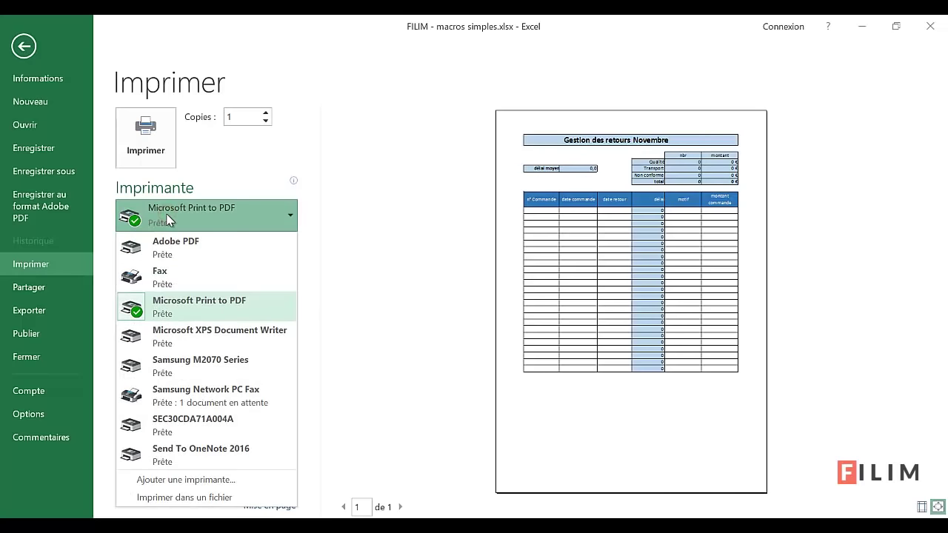
{"action": "left_click", "coordinate": [185, 307]}
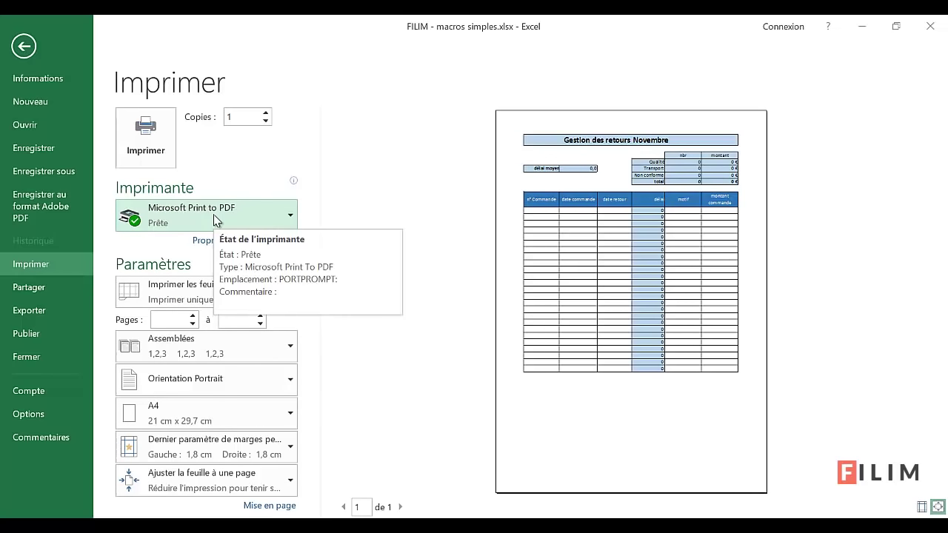
{"action": "left_click", "coordinate": [221, 222]}
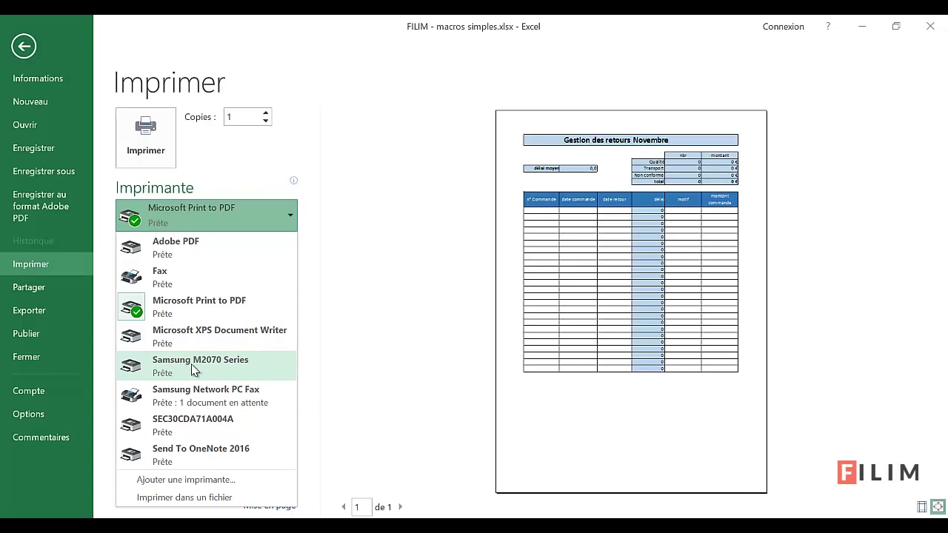
{"action": "left_click", "coordinate": [173, 211]}
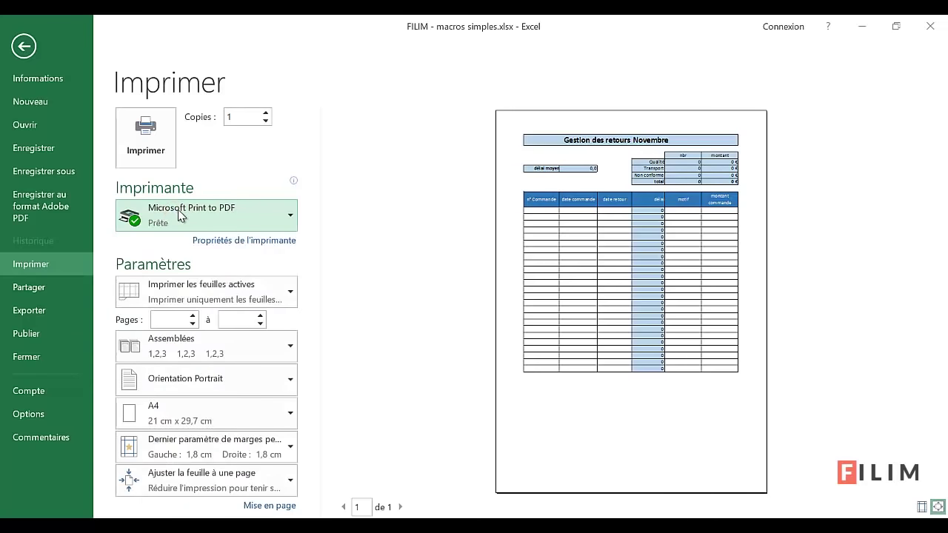
{"action": "left_click", "coordinate": [161, 154]}
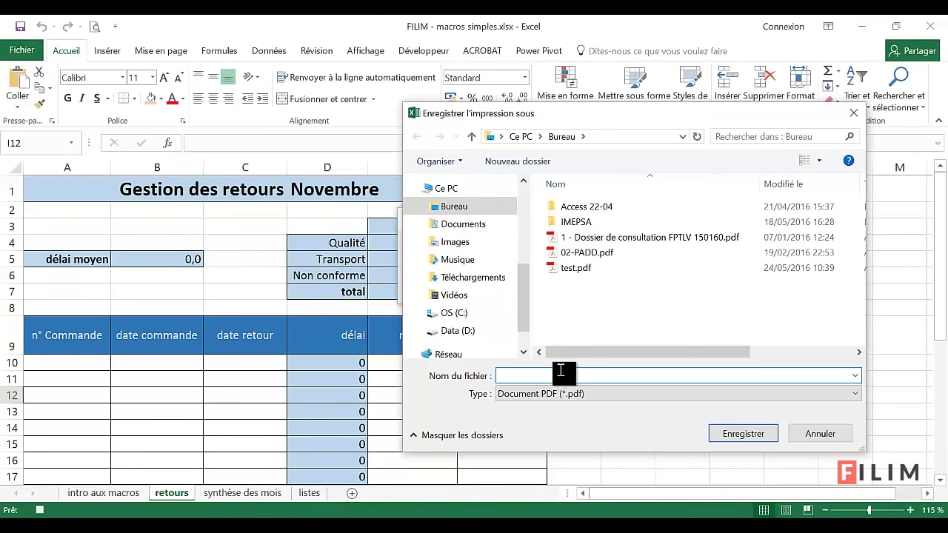
{"action": "type", "text": "test2"}
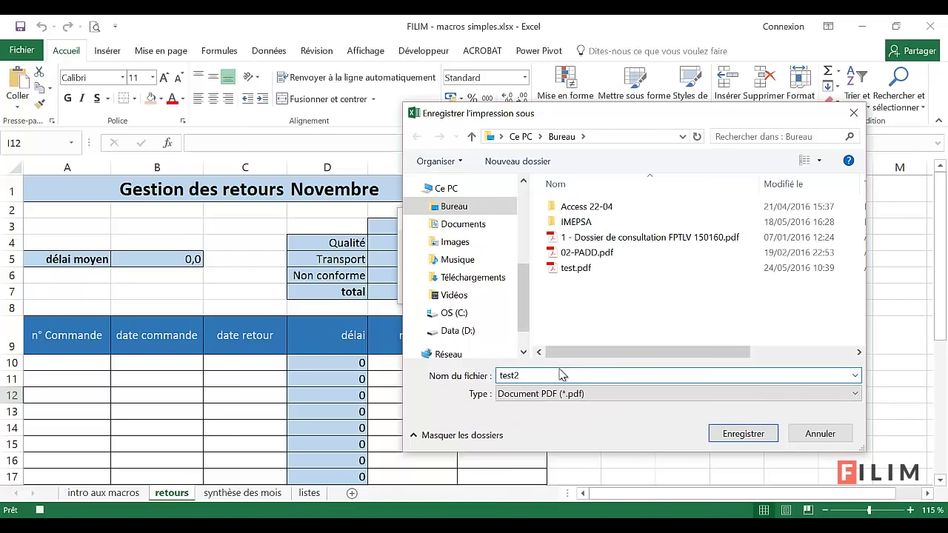
{"action": "key", "text": "Return"}
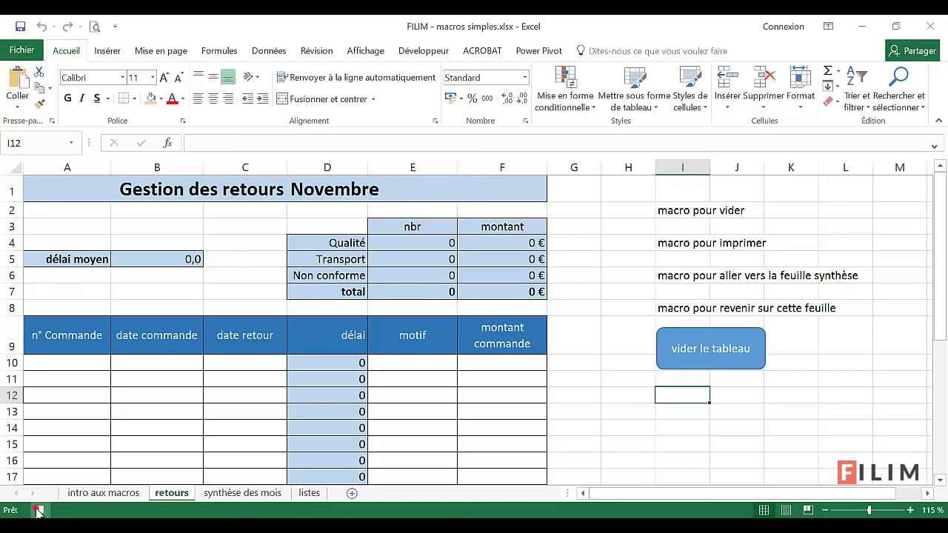
Step: Draw a rounded rectangle below 'vider le tableau' labelled 'imprimer le tableau des retours'
{"action": "left_click", "coordinate": [118, 52]}
{"action": "left_click", "coordinate": [179, 95]}
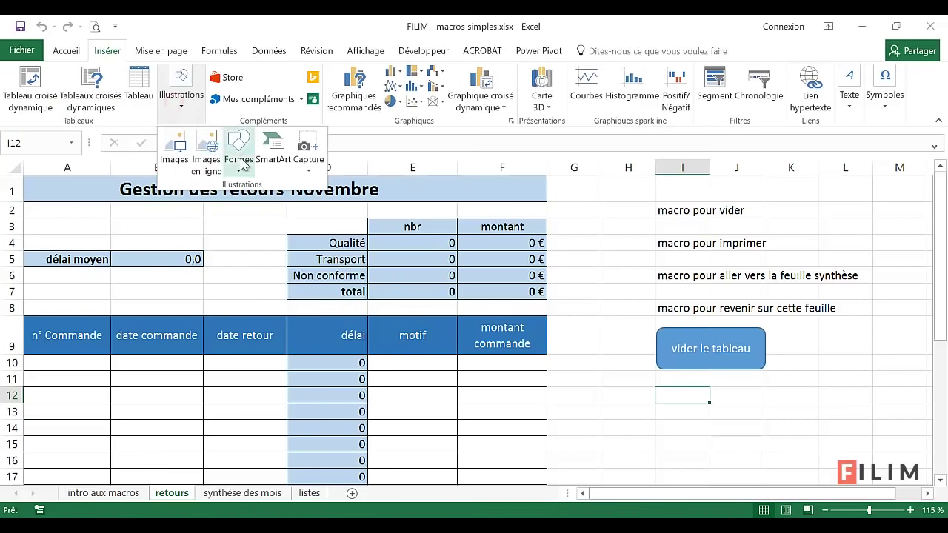
{"action": "left_click", "coordinate": [238, 157]}
{"action": "left_click", "coordinate": [303, 203]}
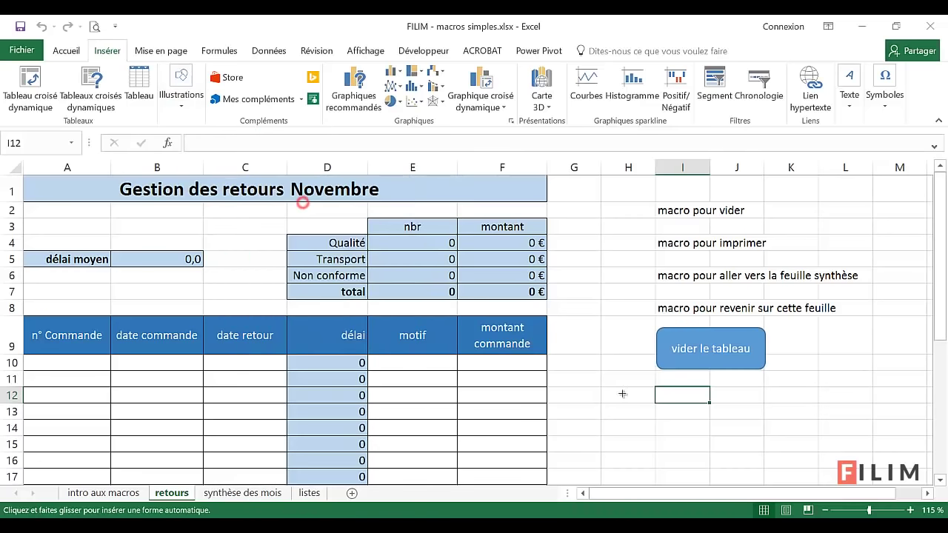
{"action": "left_click_drag", "start_coordinate": [658, 383], "coordinate": [764, 426]}
{"action": "type", "text": "imprimer le tab"}
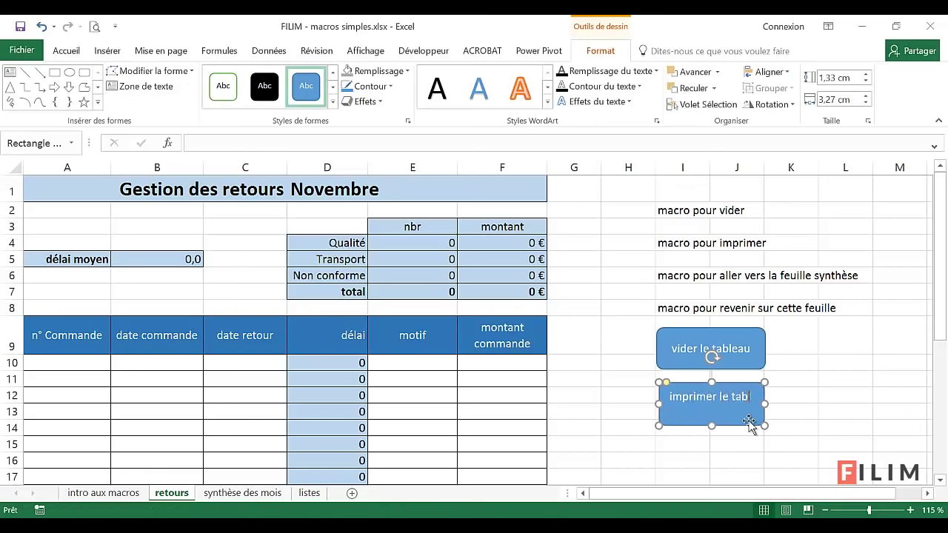
{"action": "type", "text": "leau des retours"}
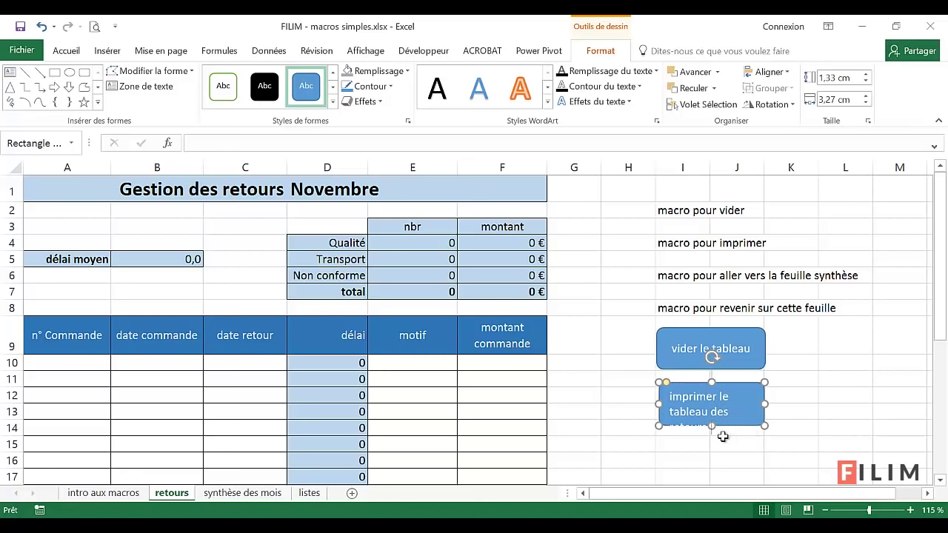
Step: Make the print button taller, centre its text, and open Affecter une macro
{"action": "left_click_drag", "start_coordinate": [711, 426], "coordinate": [711, 444]}
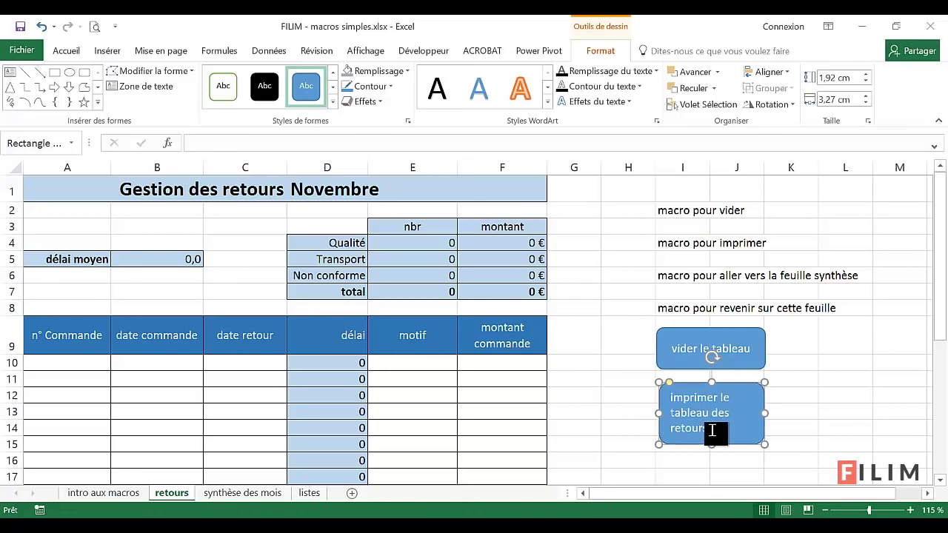
{"action": "left_click", "coordinate": [65, 52]}
{"action": "left_click", "coordinate": [212, 99]}
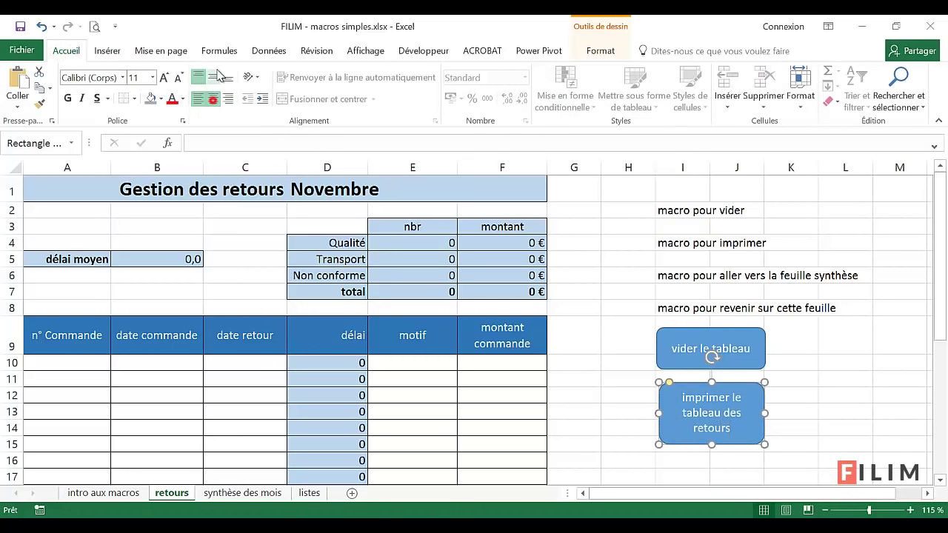
{"action": "left_click", "coordinate": [835, 404]}
{"action": "left_click", "coordinate": [751, 441]}
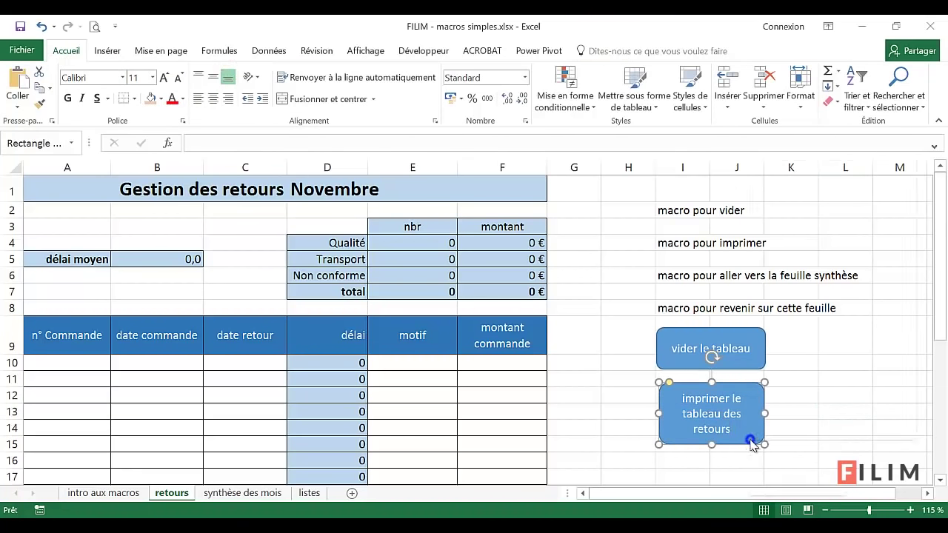
{"action": "right_click", "coordinate": [751, 442]}
{"action": "left_click", "coordinate": [801, 377]}
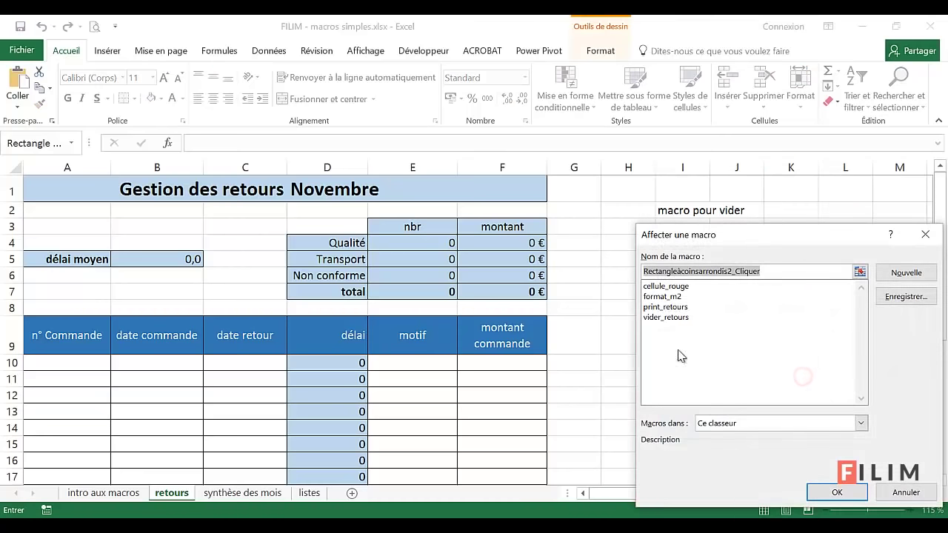
Step: Assign print_retours to the print button, test it, and cancel the PDF save prompt
{"action": "left_click", "coordinate": [685, 307]}
{"action": "left_click", "coordinate": [818, 491]}
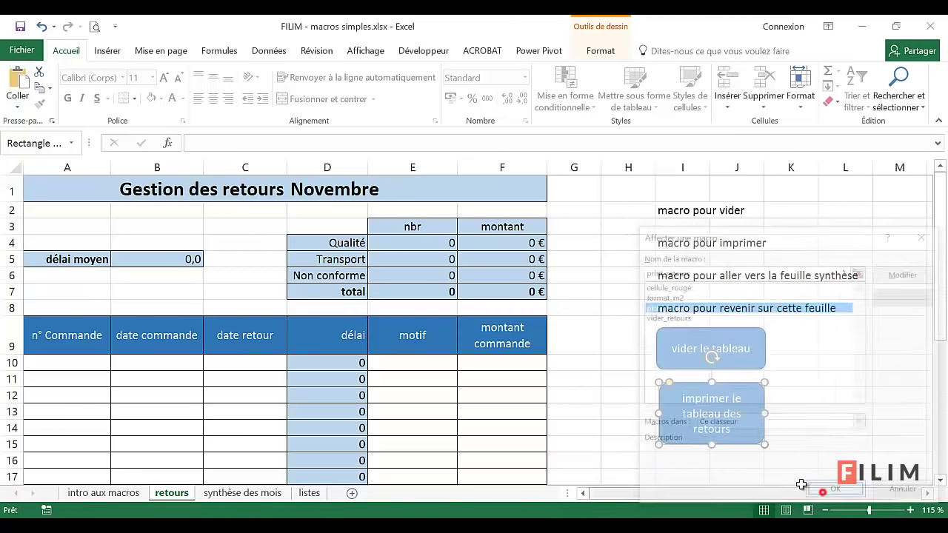
{"action": "left_click", "coordinate": [608, 374]}
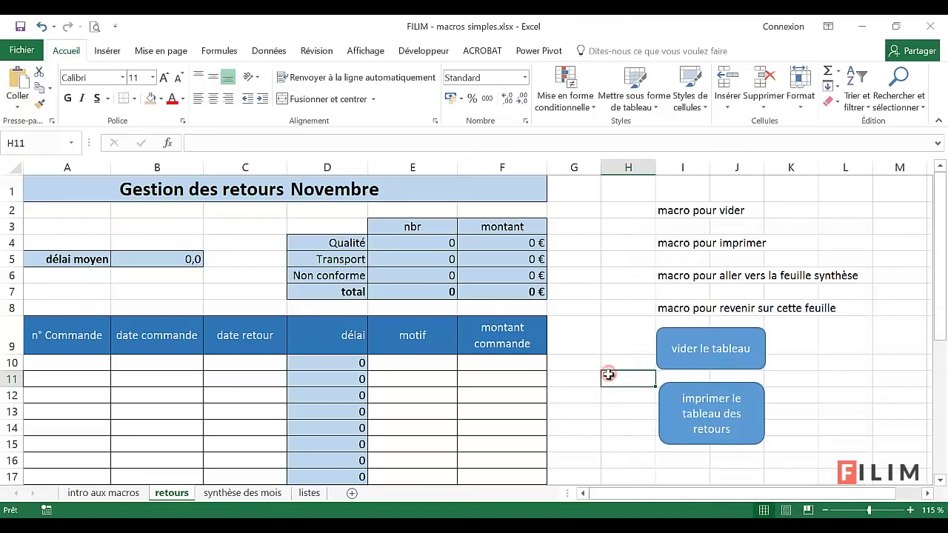
{"action": "left_click", "coordinate": [673, 433]}
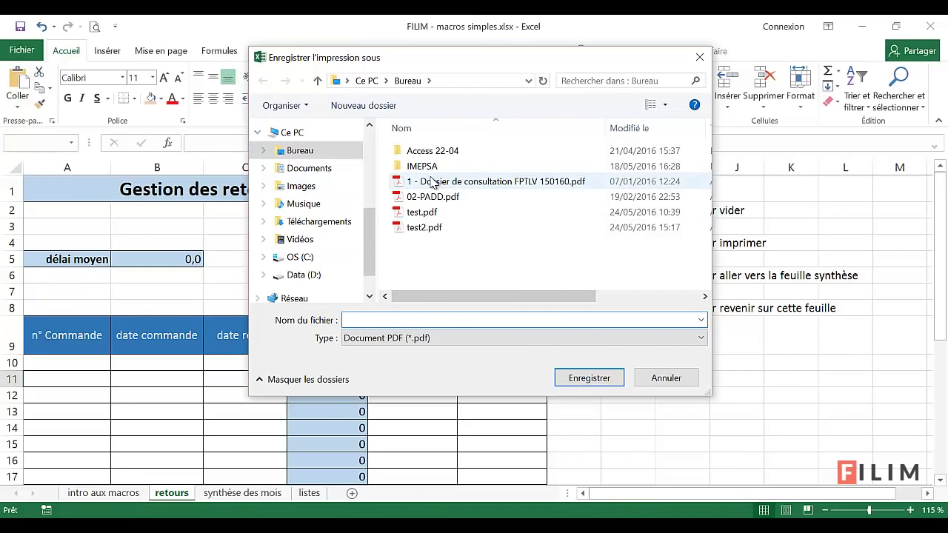
{"action": "left_click", "coordinate": [667, 377]}
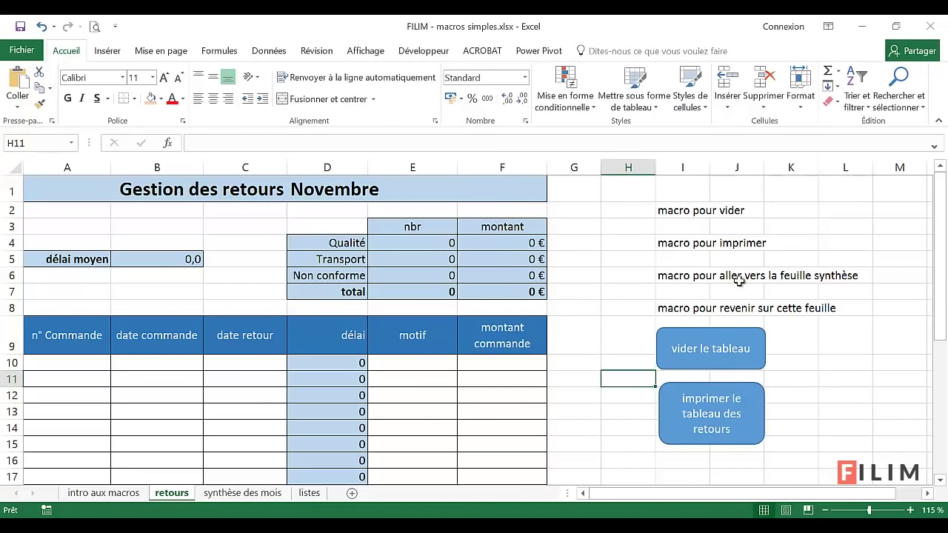
{"action": "left_click", "coordinate": [213, 494]}
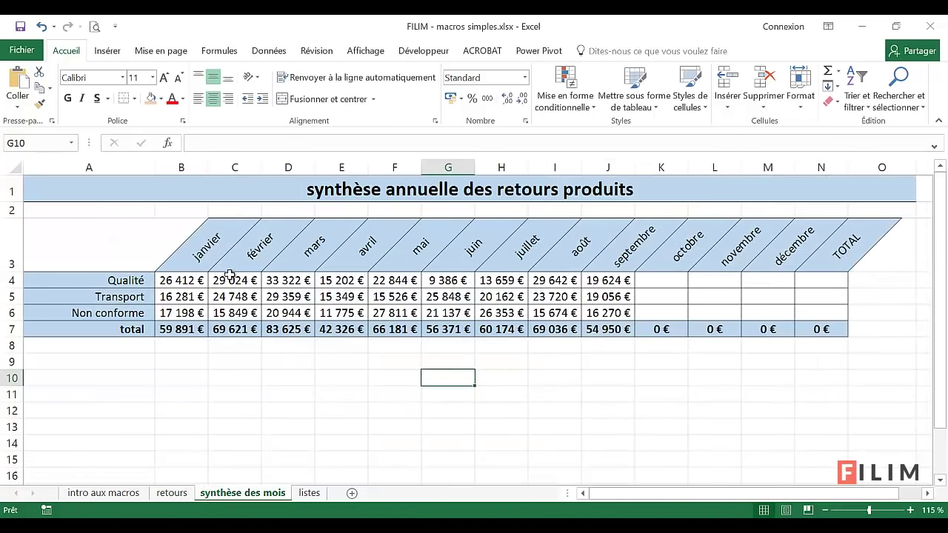
{"action": "left_click", "coordinate": [102, 282]}
{"action": "left_click", "coordinate": [74, 297]}
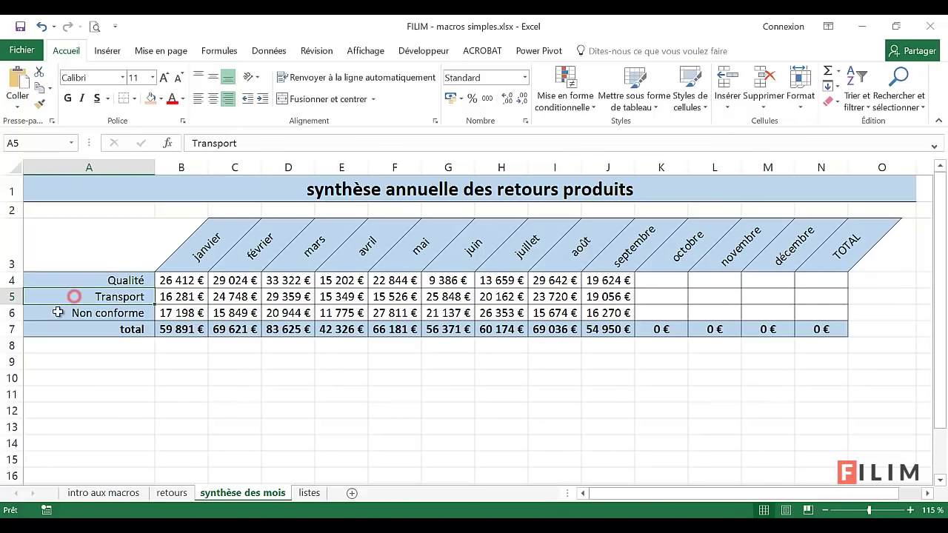
{"action": "left_click", "coordinate": [59, 312]}
{"action": "left_click", "coordinate": [64, 295]}
{"action": "left_click", "coordinate": [68, 279]}
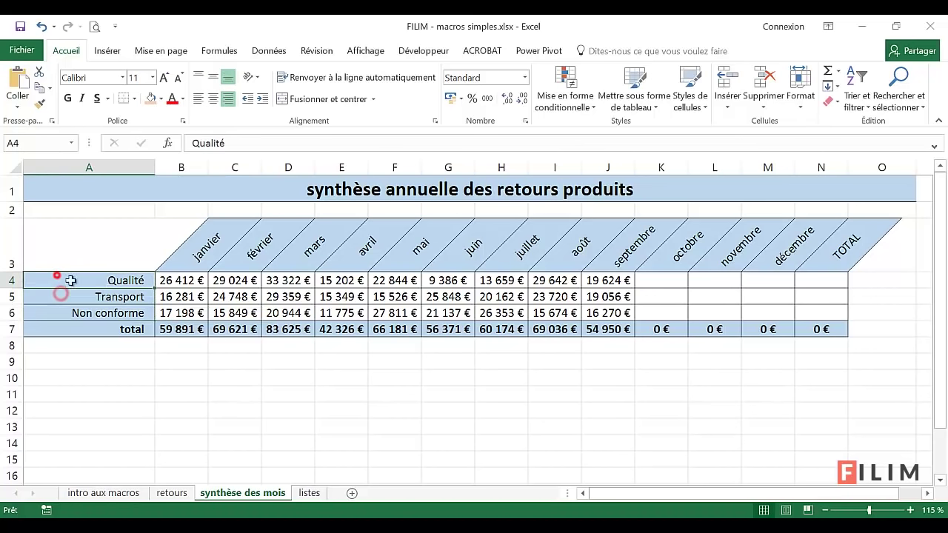
{"action": "left_click", "coordinate": [180, 279]}
{"action": "left_click_drag", "start_coordinate": [237, 300], "coordinate": [601, 315]}
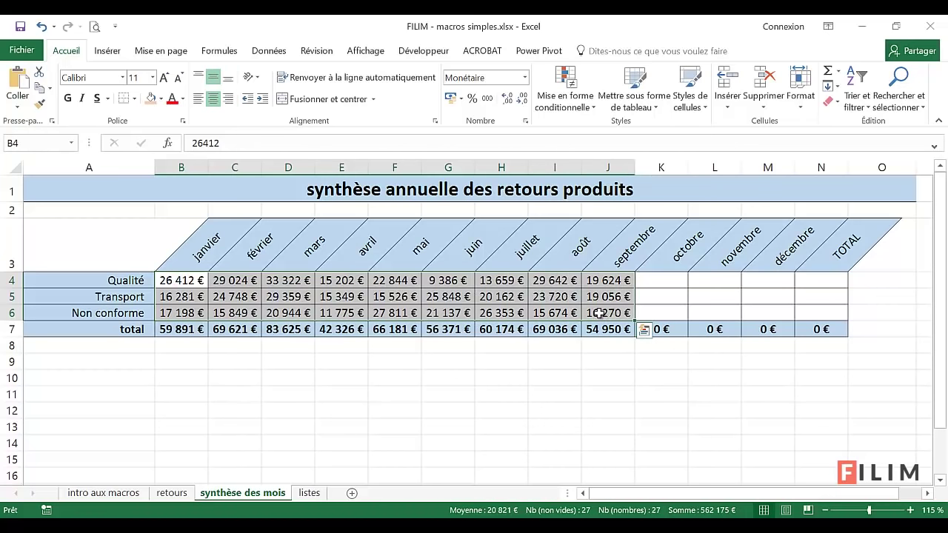
{"action": "left_click", "coordinate": [171, 493]}
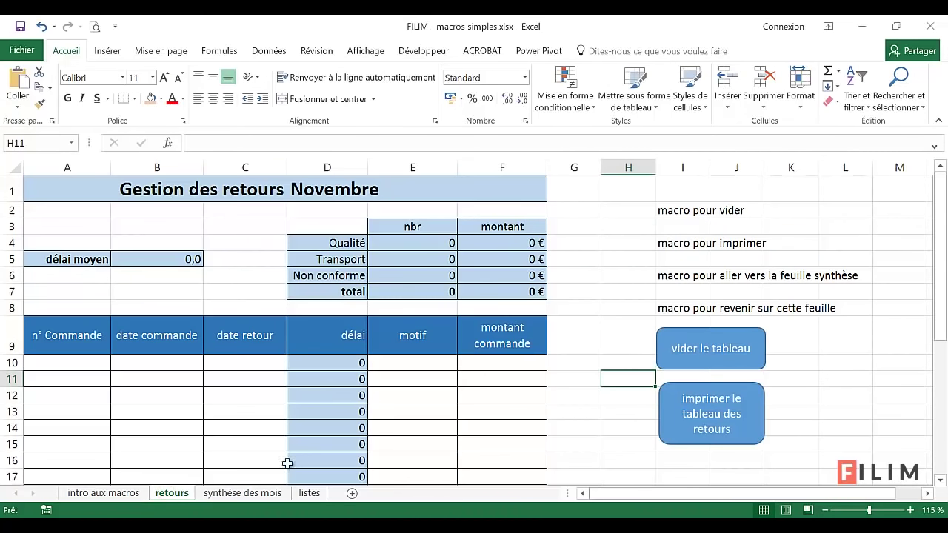
{"action": "left_click", "coordinate": [253, 495]}
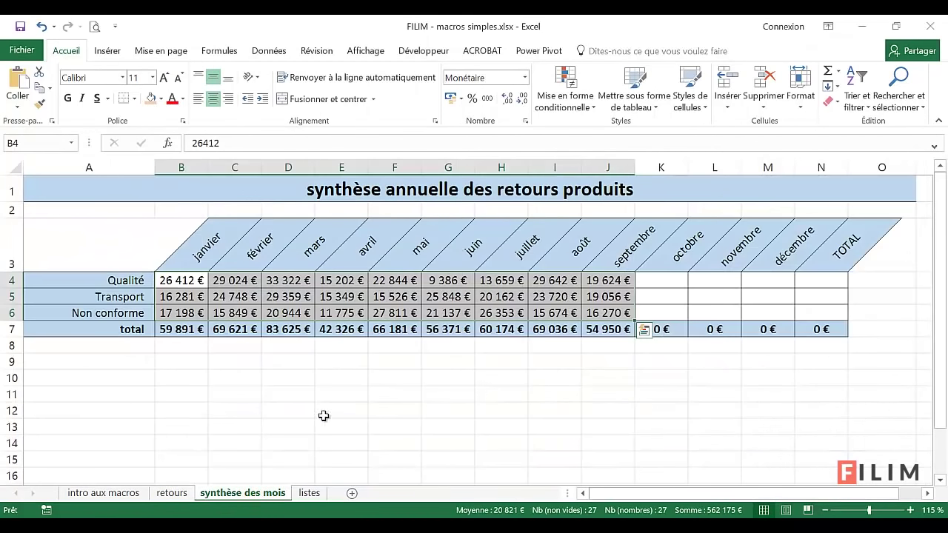
{"action": "left_click", "coordinate": [172, 493]}
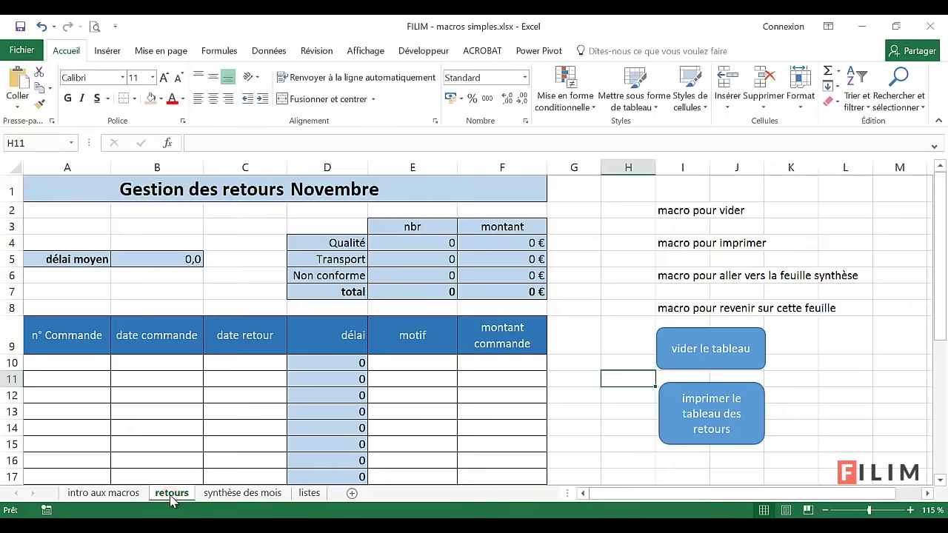
{"action": "scroll", "coordinate": [603, 429], "scroll_direction": "down", "scroll_amount": 1}
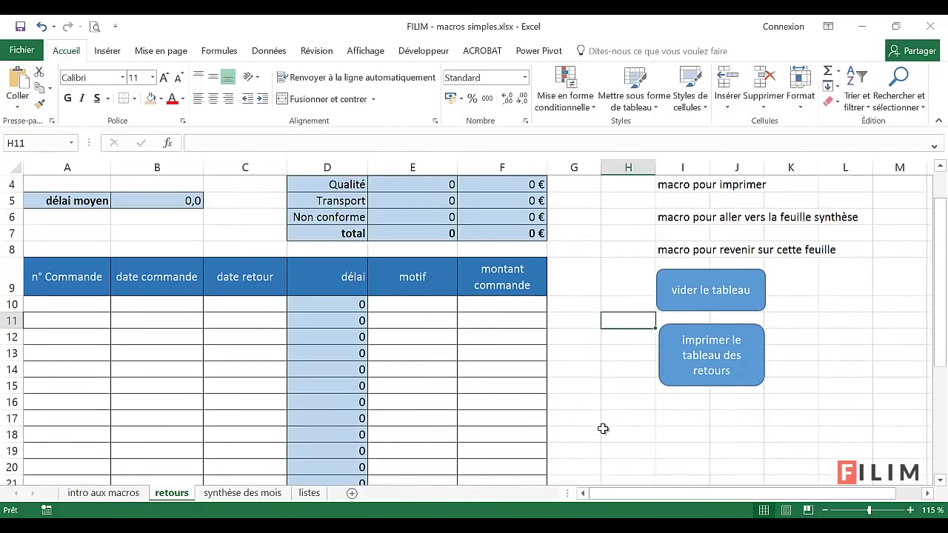
{"action": "scroll", "coordinate": [603, 423], "scroll_direction": "down", "scroll_amount": 1}
{"action": "left_click", "coordinate": [689, 364]}
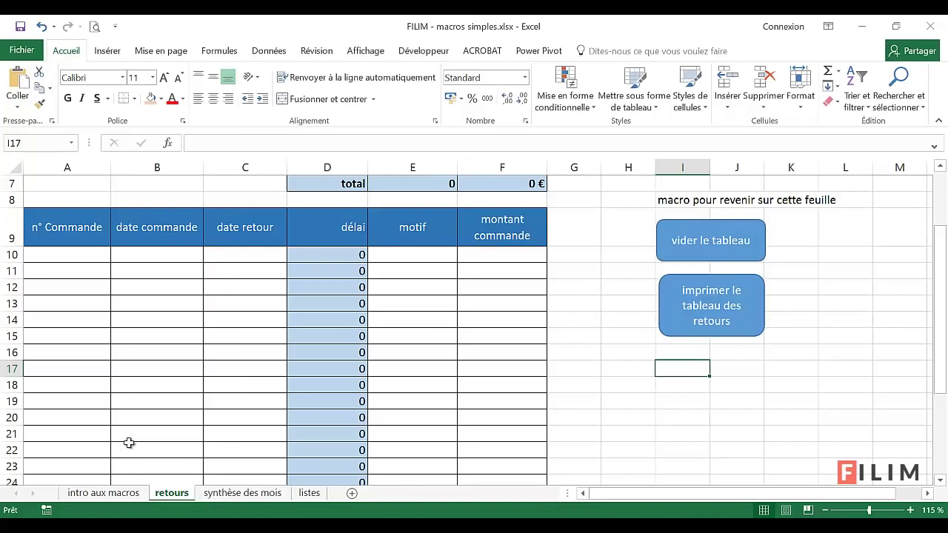
Step: Record macro vers_synthese switching to the synthèse des mois sheet and selecting A2
{"action": "left_click", "coordinate": [46, 511]}
{"action": "type", "text": "vers_synthese"}
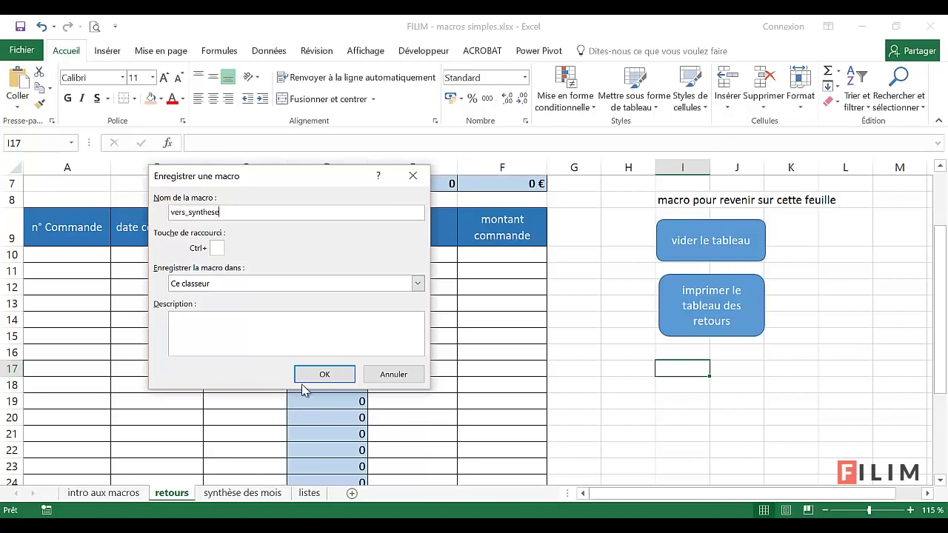
{"action": "left_click", "coordinate": [323, 377]}
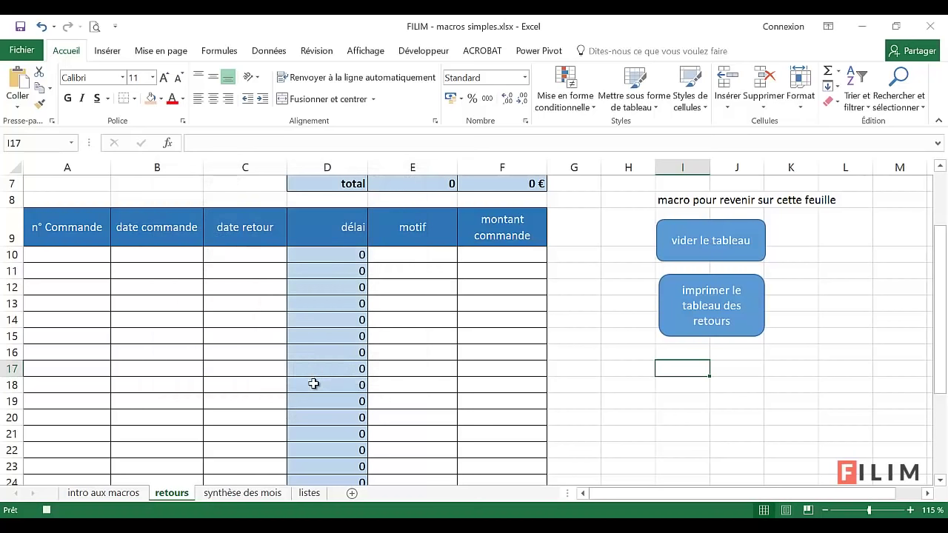
{"action": "left_click", "coordinate": [237, 493]}
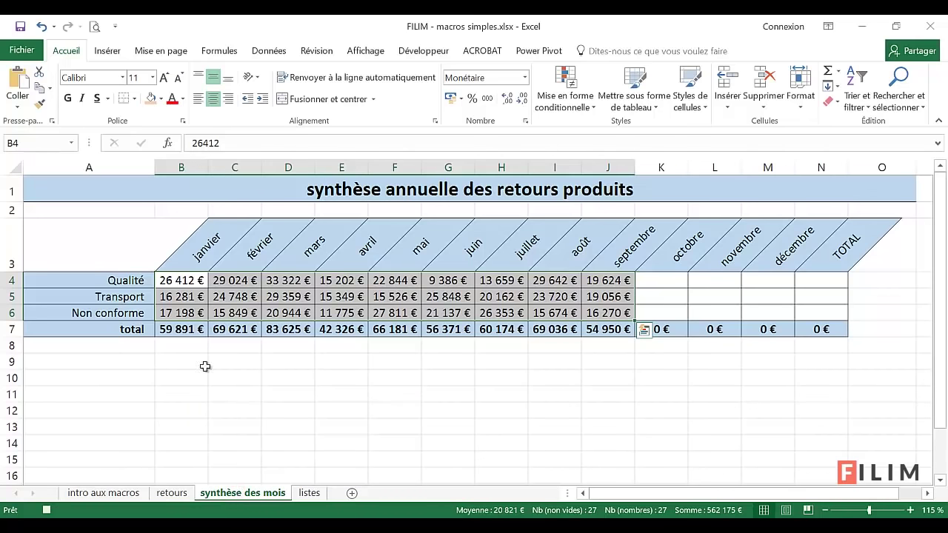
{"action": "left_click", "coordinate": [129, 212]}
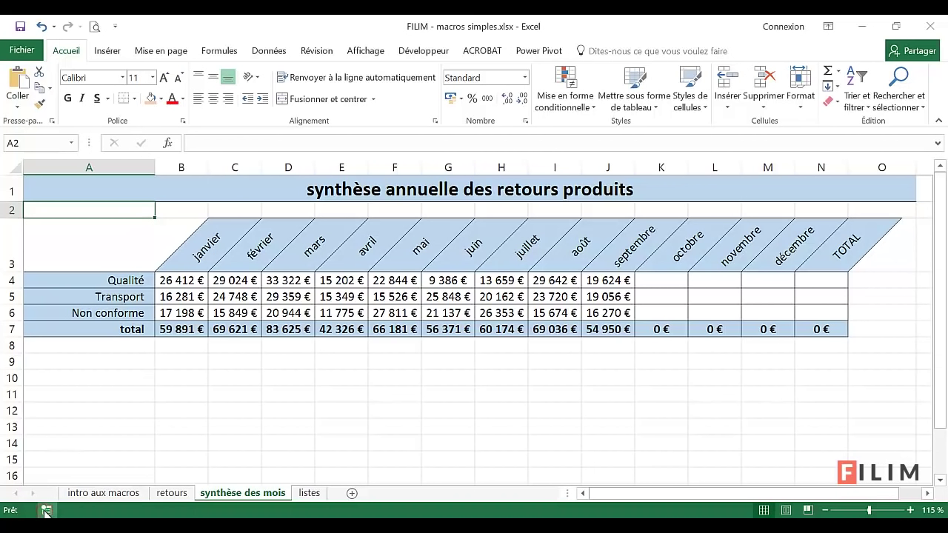
Step: On the retours sheet, draw a right arrow over I17:J19 labelled 'vers synthèse'
{"action": "left_click", "coordinate": [172, 492]}
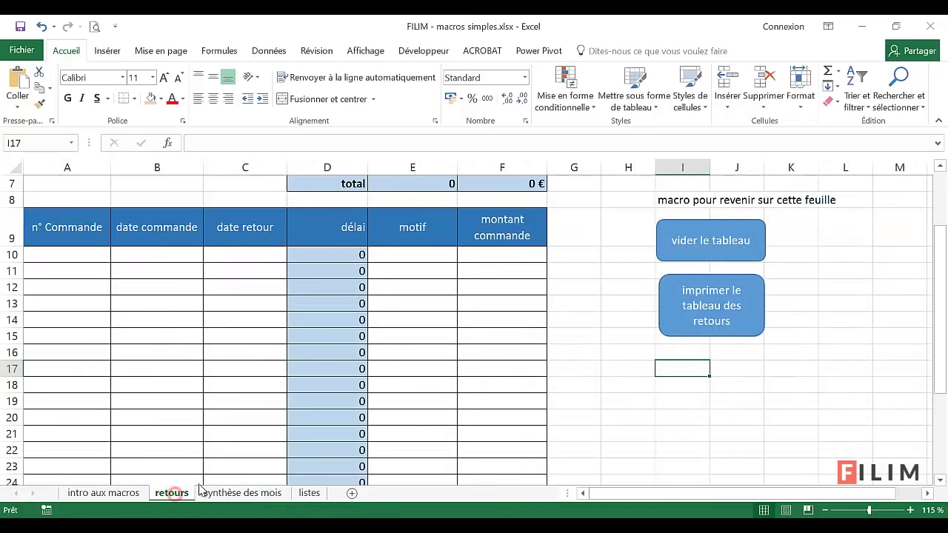
{"action": "left_click", "coordinate": [118, 51]}
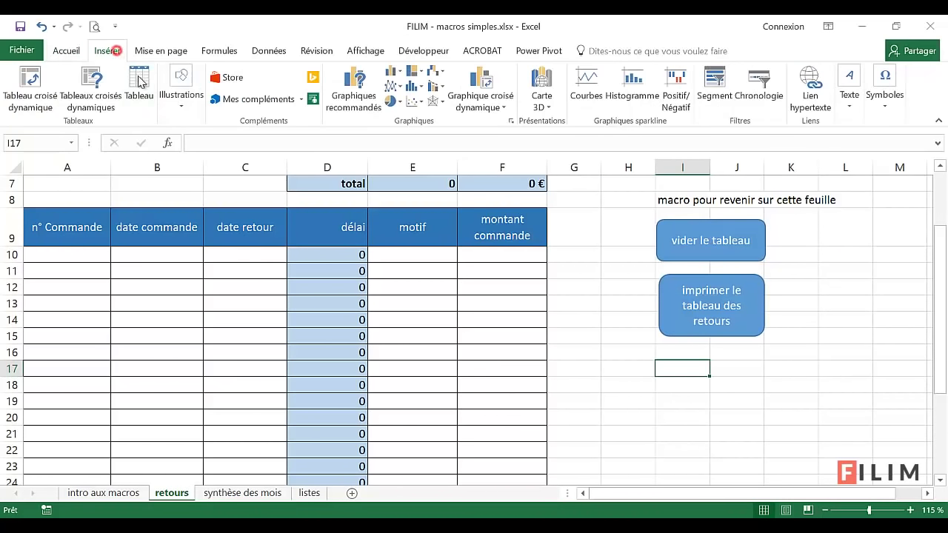
{"action": "left_click", "coordinate": [181, 104]}
{"action": "left_click", "coordinate": [242, 163]}
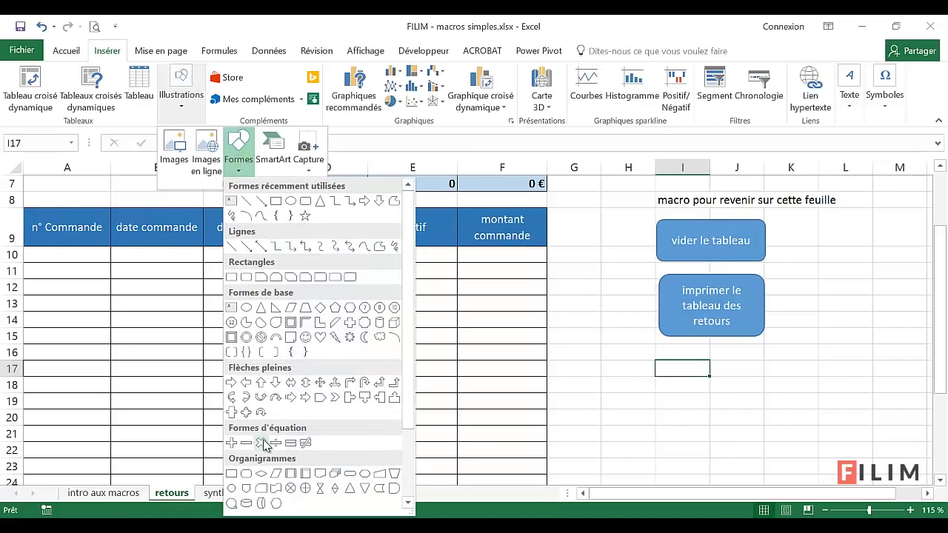
{"action": "left_click", "coordinate": [231, 383]}
{"action": "left_click_drag", "start_coordinate": [670, 368], "coordinate": [711, 374]}
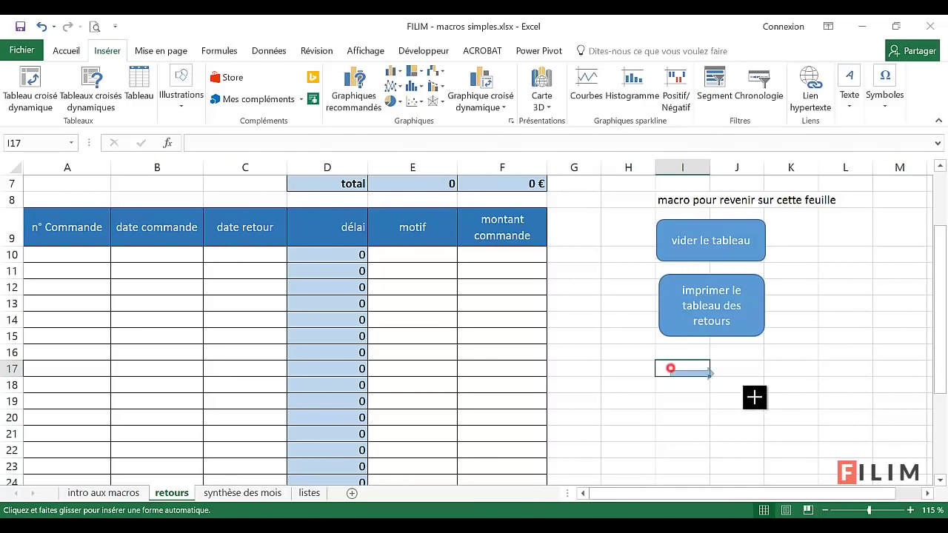
{"action": "left_click_drag", "start_coordinate": [754, 398], "coordinate": [761, 406]}
{"action": "type", "text": "ve"}
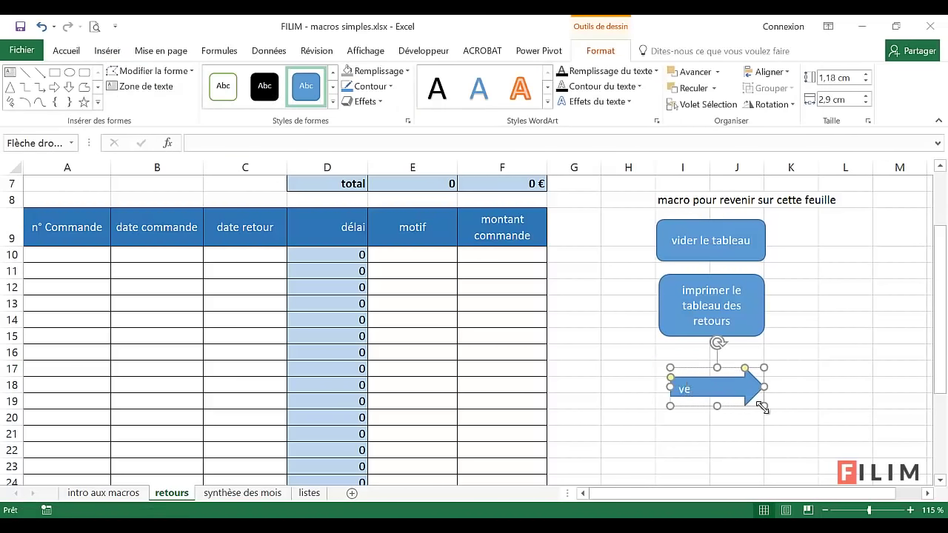
{"action": "type", "text": "rs"}
{"action": "type", "text": "nthè"}
{"action": "key", "text": "BackSpace"}
{"action": "key", "text": "BackSpace"}
{"action": "key", "text": "BackSpace"}
Step: Widen the arrow so its label fits and centre the text
{"action": "left_click_drag", "start_coordinate": [754, 405], "coordinate": [797, 414]}
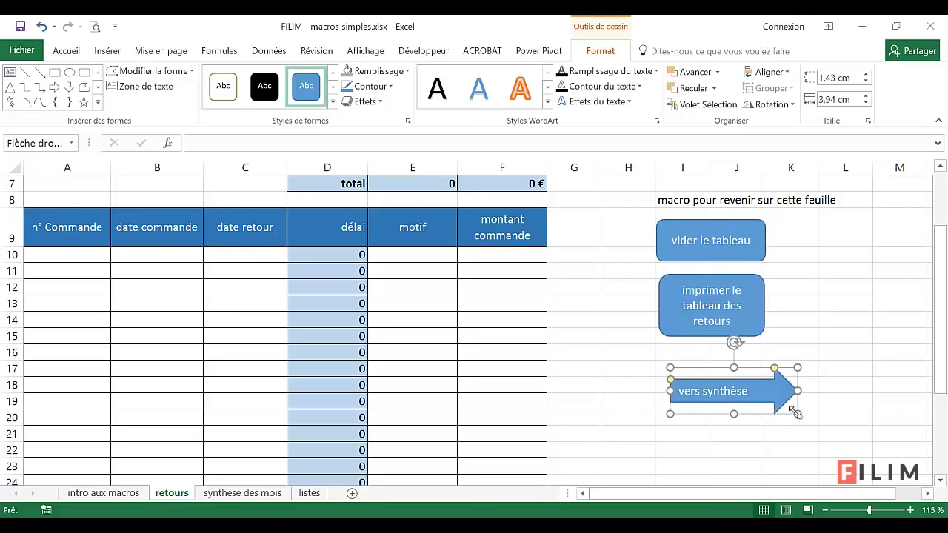
{"action": "left_click", "coordinate": [66, 50]}
{"action": "left_click", "coordinate": [212, 98]}
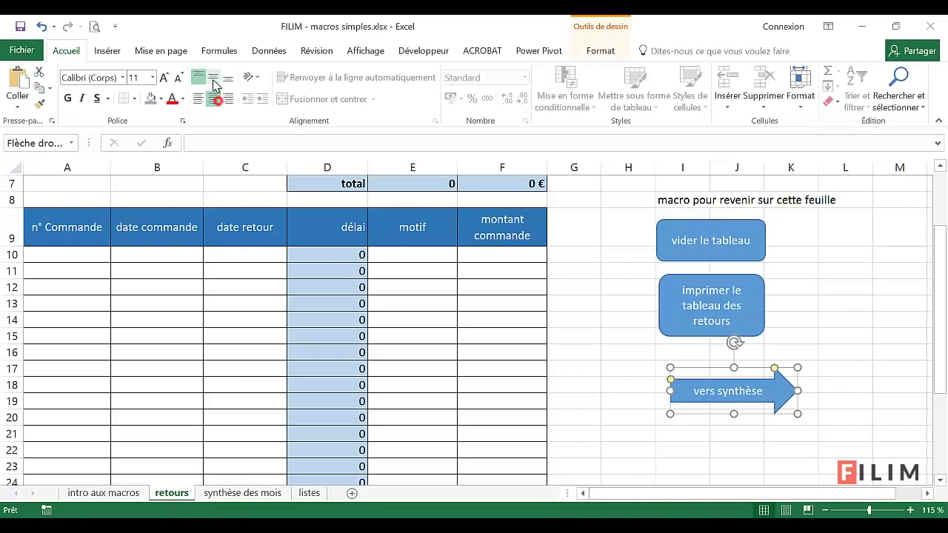
{"action": "left_click", "coordinate": [776, 456]}
Step: Assign vers_synthese to the 'vers synthèse' arrow and test that it opens synthèse des mois
{"action": "left_click", "coordinate": [737, 401]}
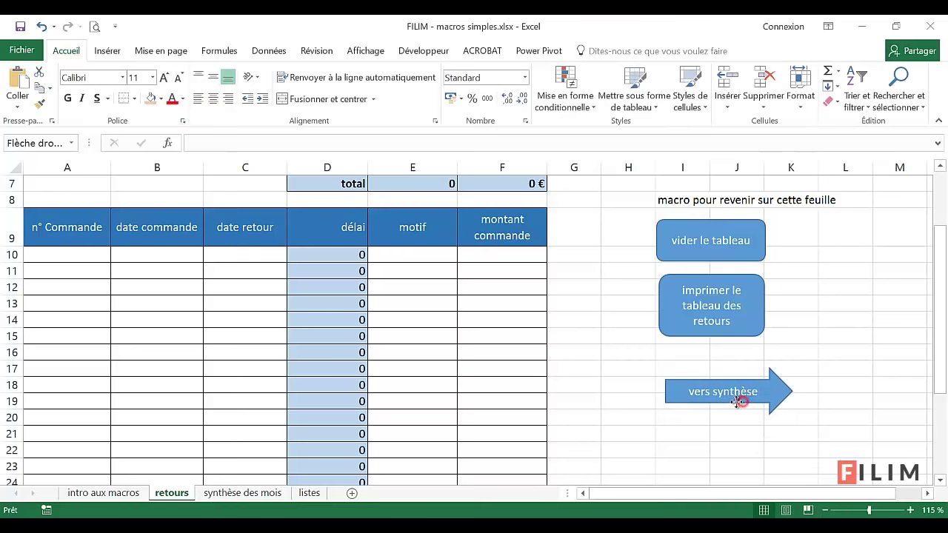
{"action": "right_click", "coordinate": [737, 401]}
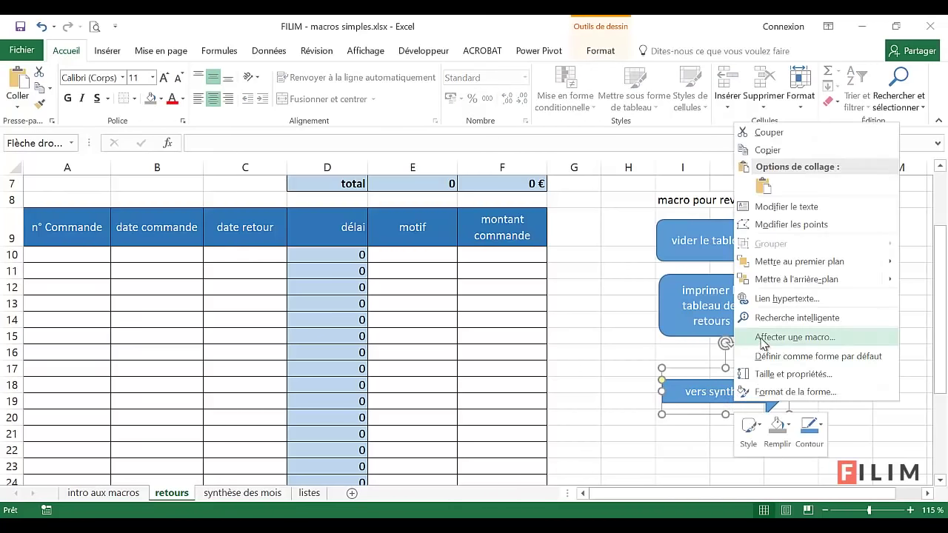
{"action": "left_click", "coordinate": [761, 337]}
{"action": "left_click", "coordinate": [649, 279]}
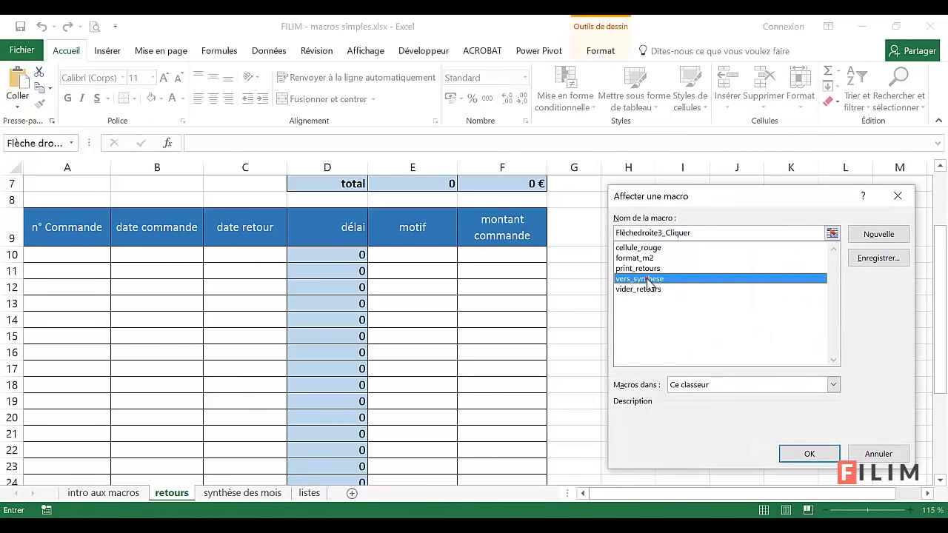
{"action": "left_click", "coordinate": [790, 453]}
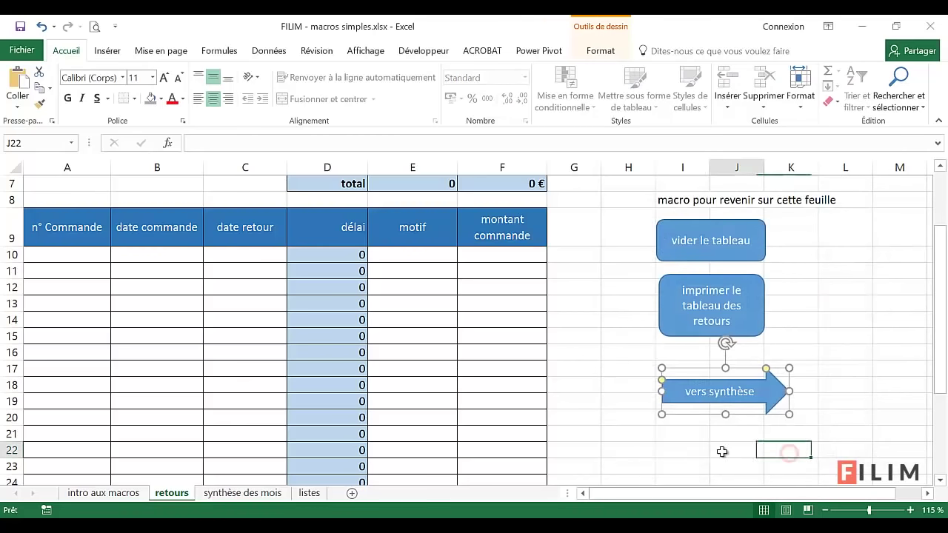
{"action": "left_click", "coordinate": [722, 452]}
{"action": "left_click", "coordinate": [701, 404]}
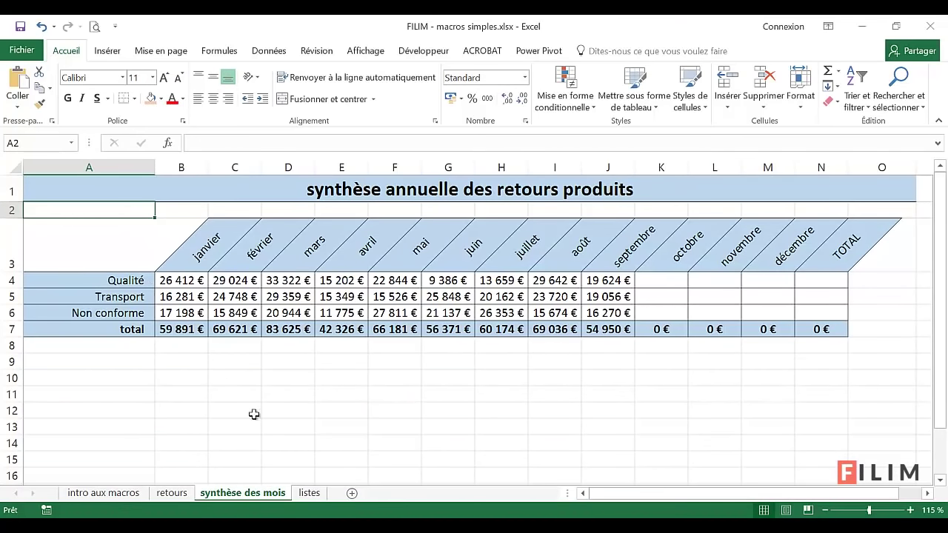
Step: On the synthèse des mois sheet, select cell A2 ready for recording
{"action": "left_click", "coordinate": [174, 493]}
{"action": "left_click", "coordinate": [225, 492]}
{"action": "left_click", "coordinate": [203, 394]}
{"action": "left_click", "coordinate": [111, 52]}
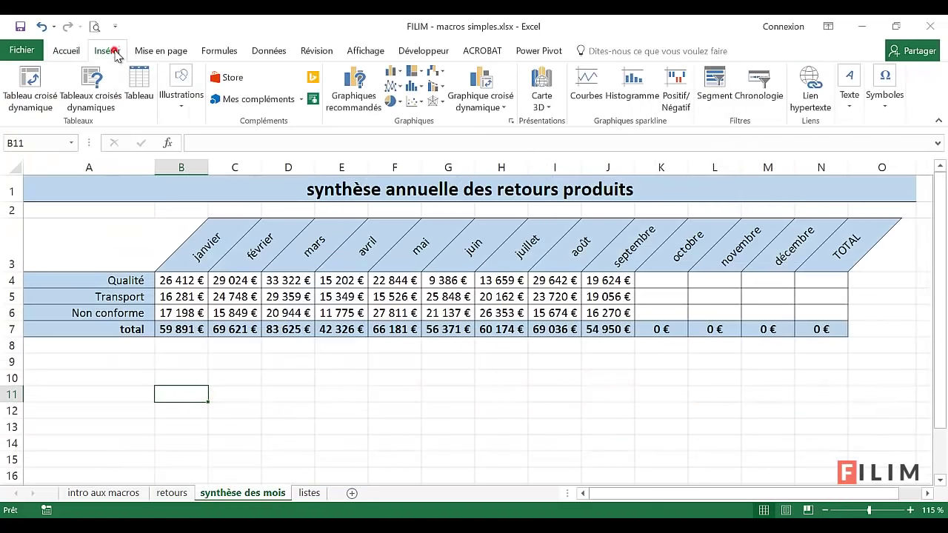
{"action": "left_click", "coordinate": [97, 47]}
{"action": "left_click", "coordinate": [233, 408]}
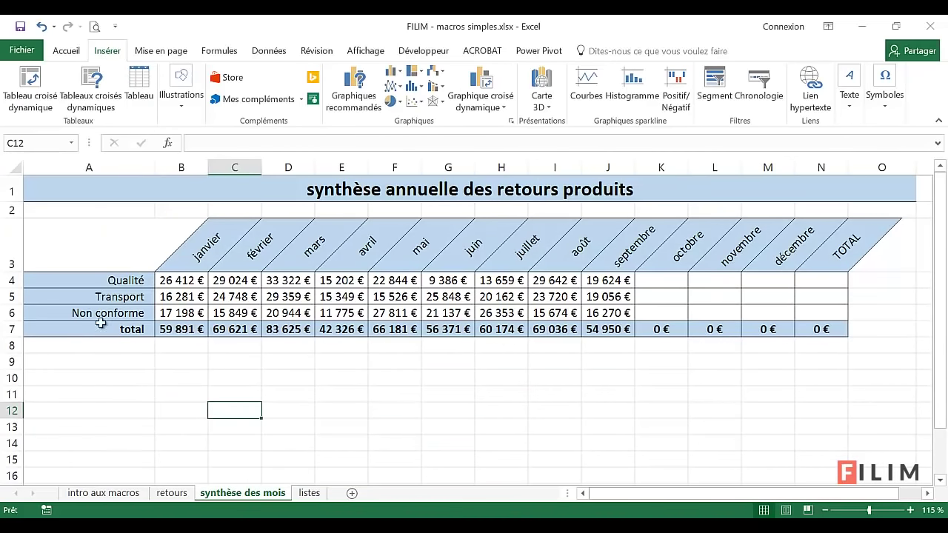
{"action": "left_click", "coordinate": [121, 210]}
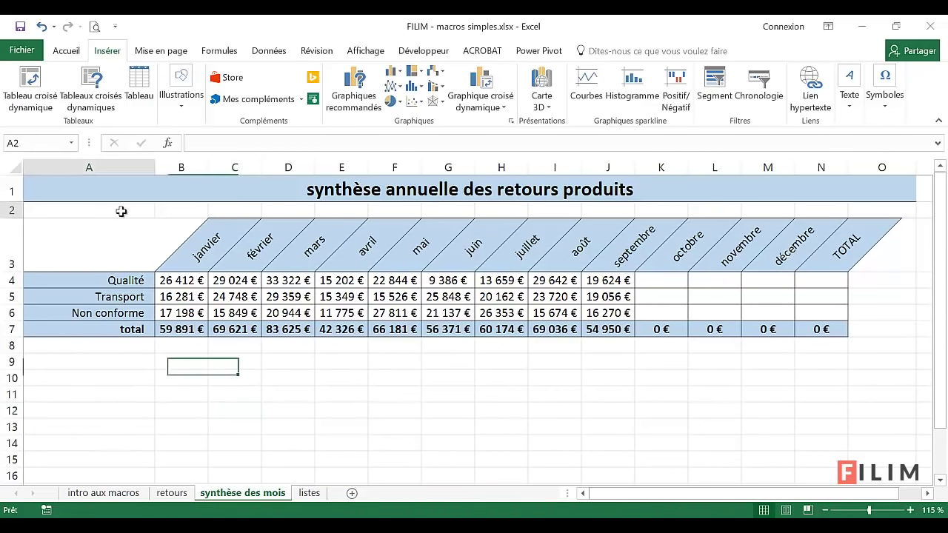
Step: Record macro vers_retours going to retours cell A2, then return to synthèse des mois
{"action": "left_click", "coordinate": [46, 509]}
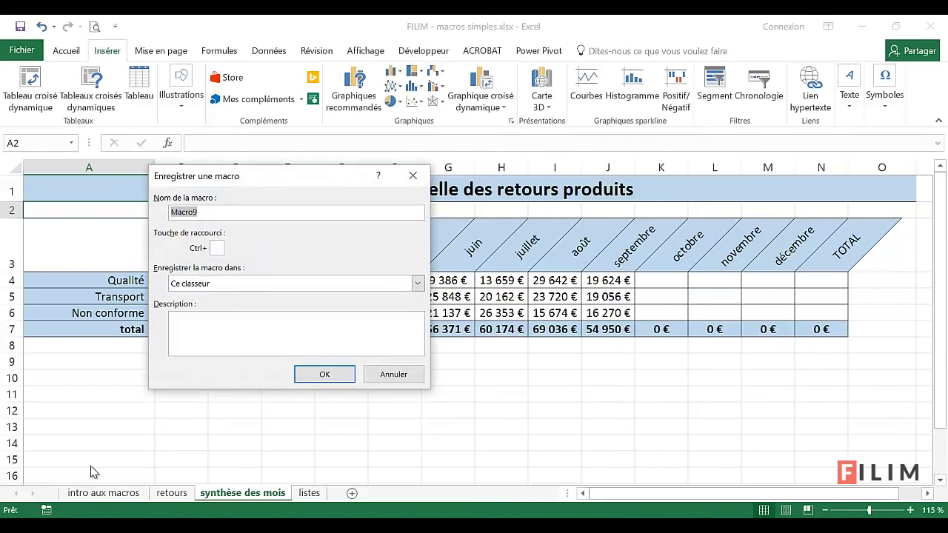
{"action": "type", "text": "vers_retours"}
{"action": "left_click", "coordinate": [324, 376]}
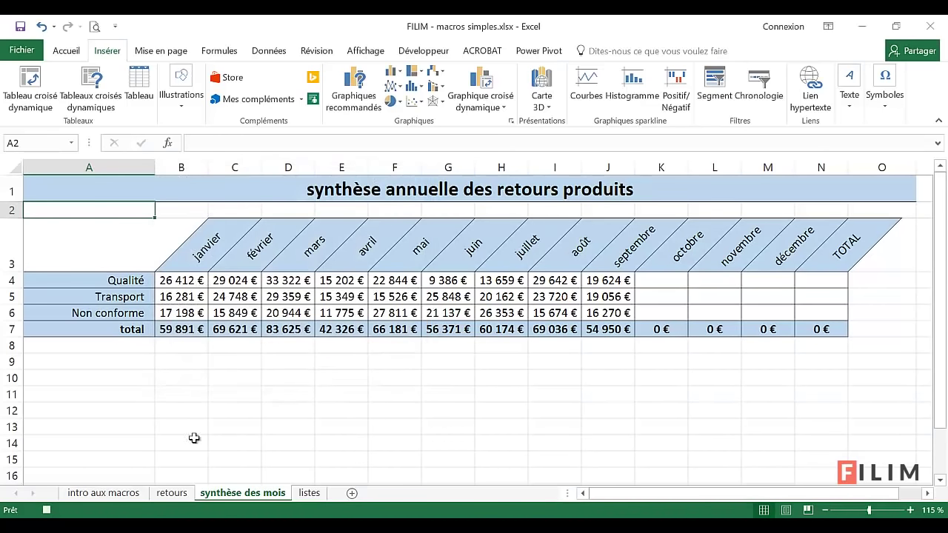
{"action": "left_click", "coordinate": [169, 500]}
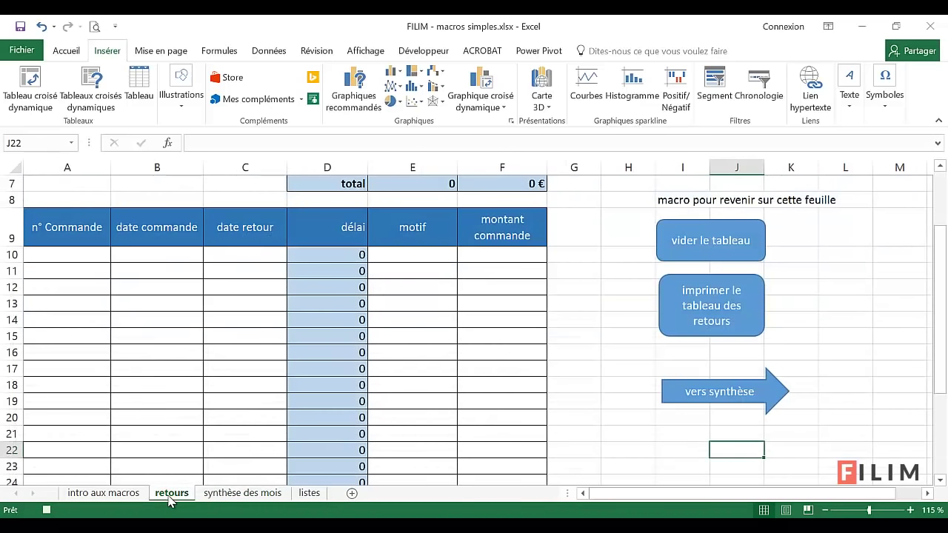
{"action": "scroll", "coordinate": [127, 410], "scroll_direction": "up", "scroll_amount": 2}
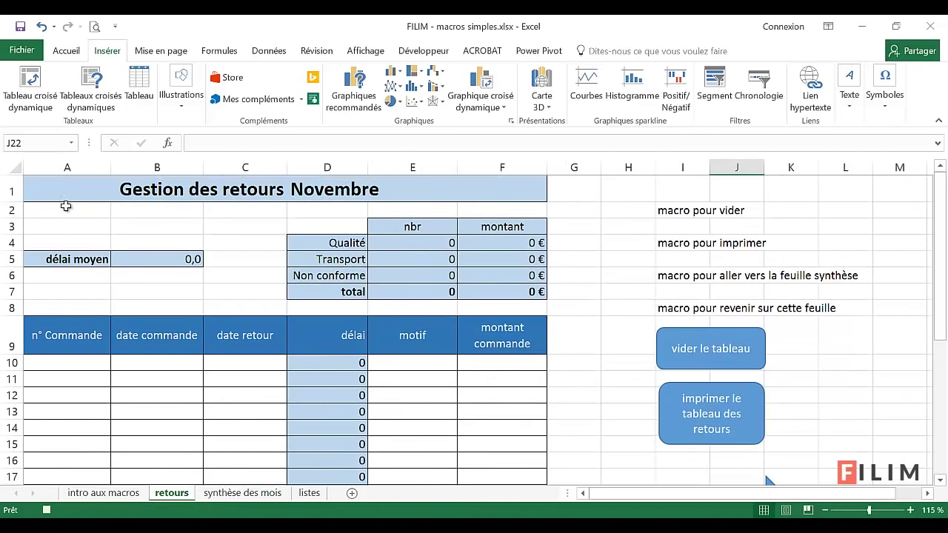
{"action": "left_click", "coordinate": [62, 210]}
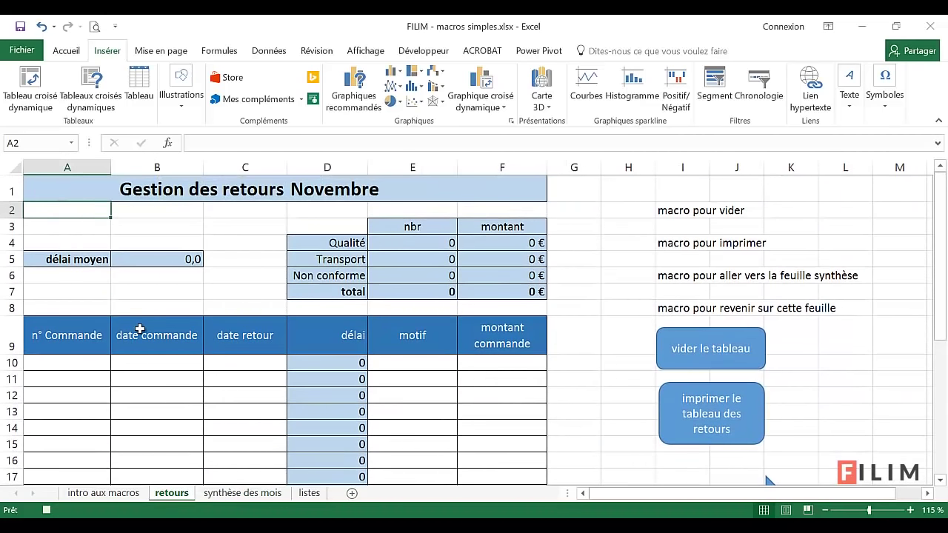
{"action": "left_click", "coordinate": [47, 510]}
{"action": "left_click", "coordinate": [235, 492]}
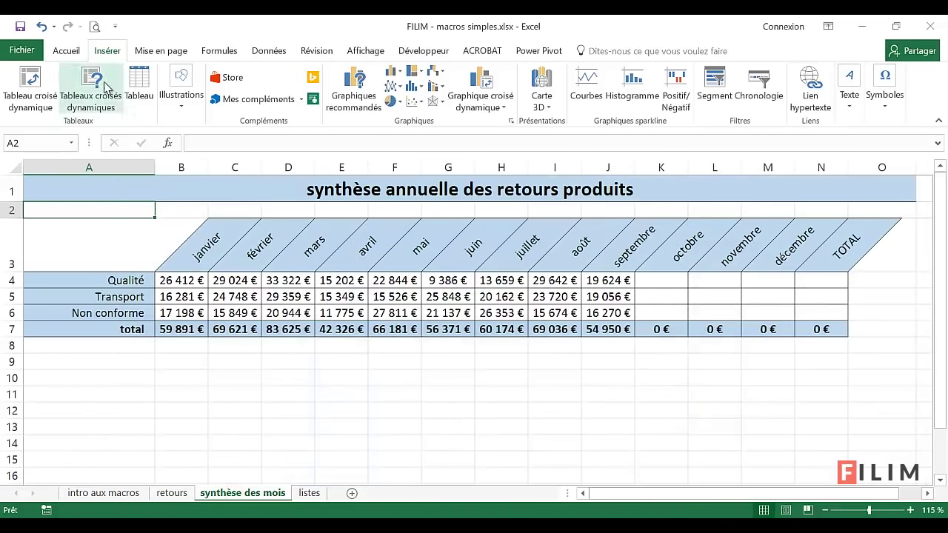
Step: Draw a left arrow over A2:A3 on synthèse des mois and label it 'vers retours'
{"action": "left_click", "coordinate": [180, 97]}
{"action": "left_click", "coordinate": [237, 152]}
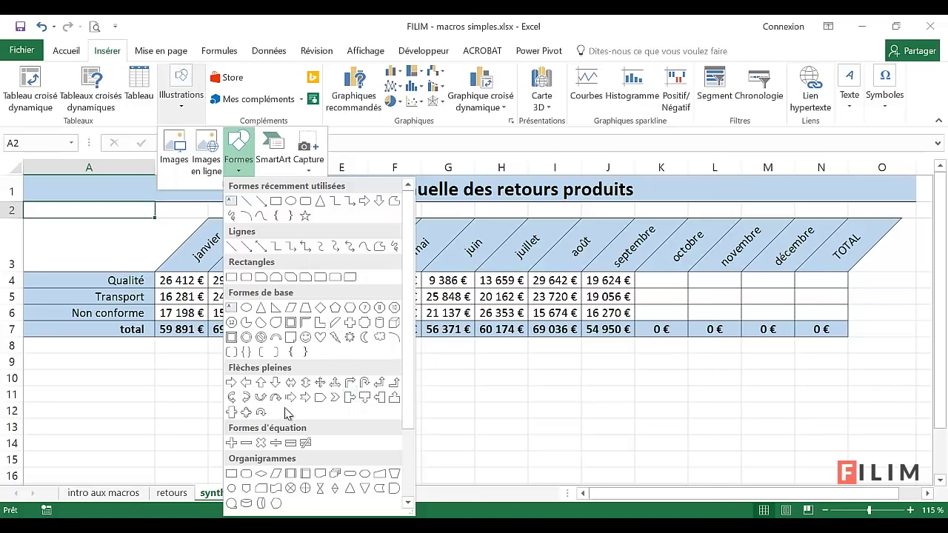
{"action": "left_click", "coordinate": [245, 383]}
{"action": "left_click_drag", "start_coordinate": [71, 234], "coordinate": [30, 256]}
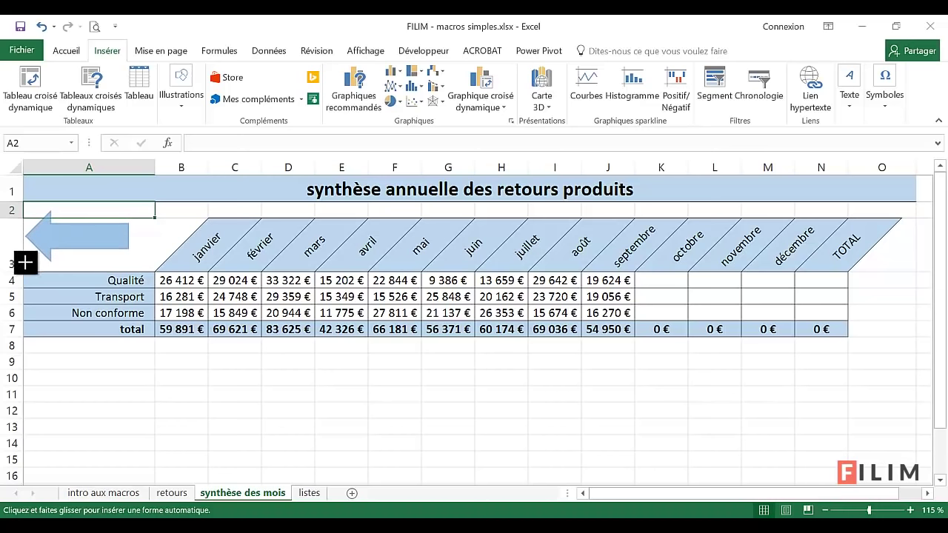
{"action": "left_click_drag", "start_coordinate": [30, 257], "coordinate": [25, 264]}
{"action": "type", "text": "ver"}
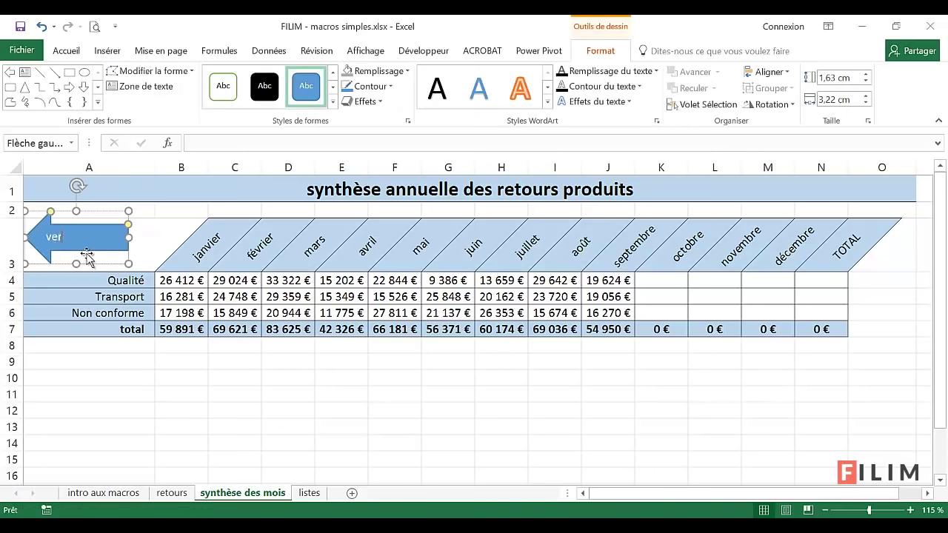
{"action": "type", "text": "s "}
{"action": "type", "text": "ret"}
{"action": "type", "text": "rous"}
{"action": "key", "text": "BackSpace"}
{"action": "key", "text": "BackSpace"}
{"action": "key", "text": "BackSpace"}
{"action": "key", "text": "BackSpace"}
{"action": "type", "text": "ours"}
{"action": "left_click", "coordinate": [180, 377]}
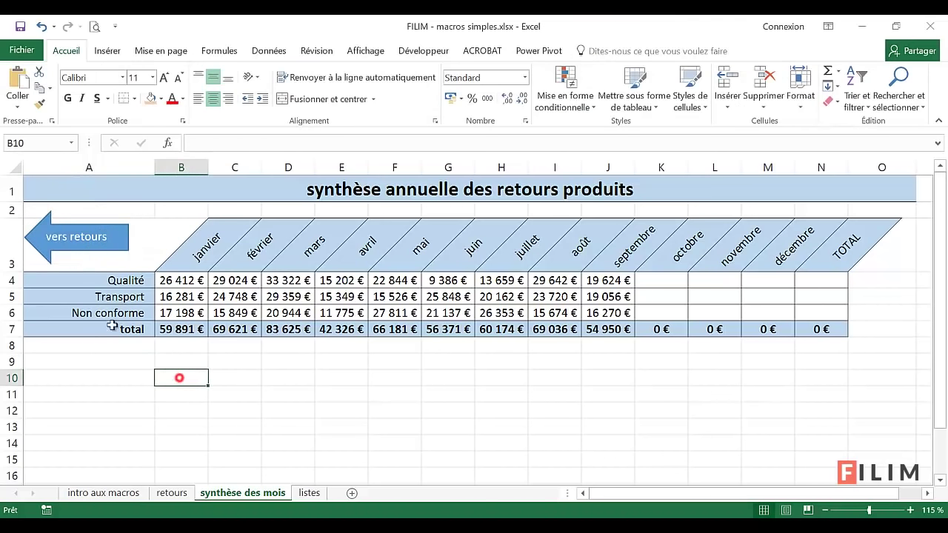
Step: Nudge the vers retours arrow right and assign it the vers_retours macro
{"action": "left_click", "coordinate": [83, 250]}
{"action": "left_click_drag", "start_coordinate": [83, 250], "coordinate": [91, 247]}
{"action": "right_click", "coordinate": [91, 239]}
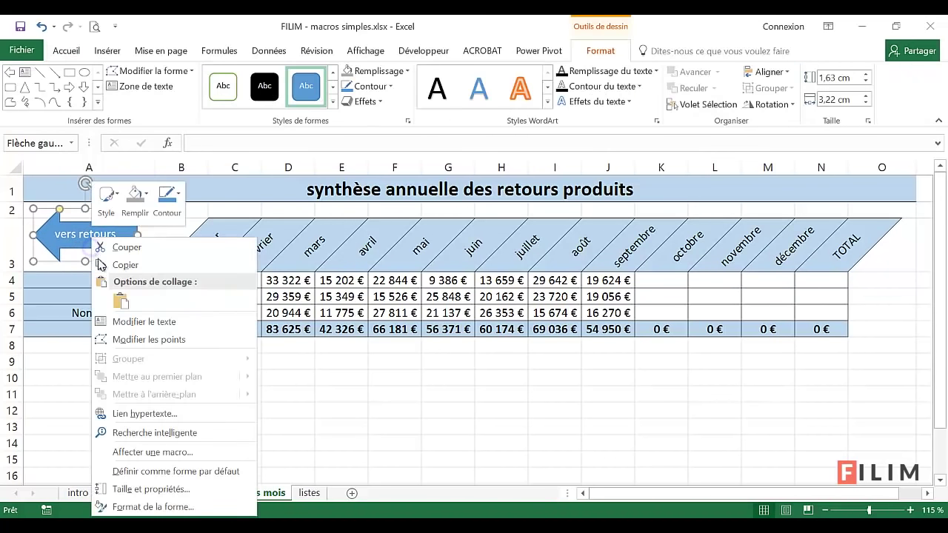
{"action": "left_click", "coordinate": [163, 452]}
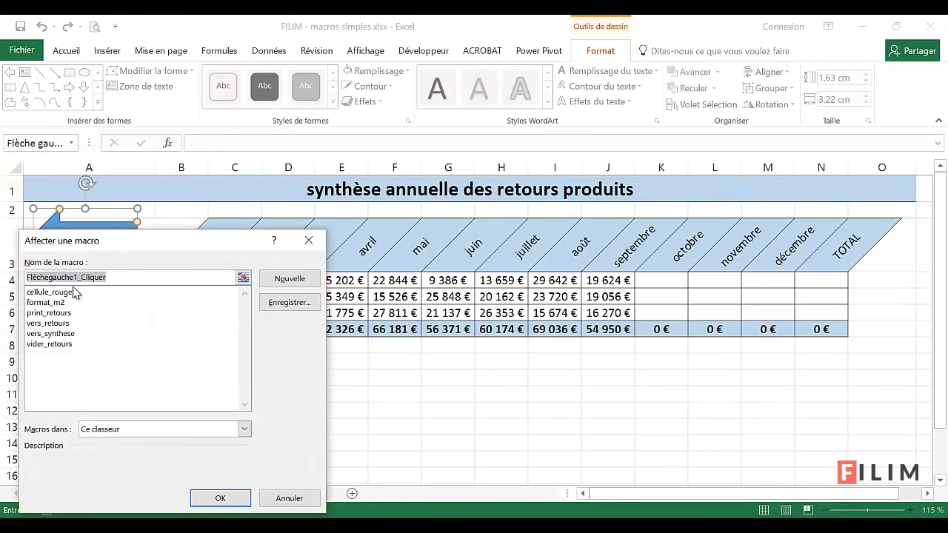
{"action": "left_click", "coordinate": [70, 323]}
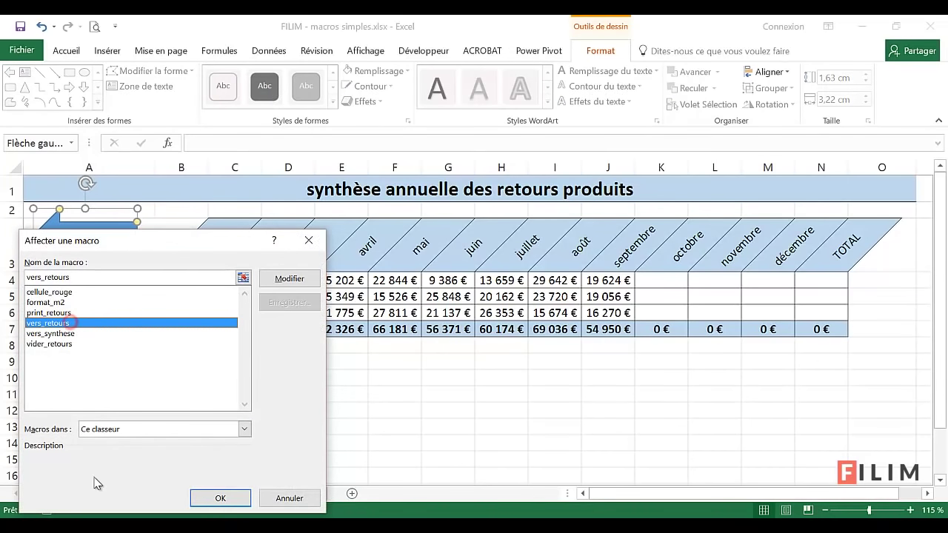
{"action": "left_click", "coordinate": [220, 498]}
{"action": "left_click", "coordinate": [148, 380]}
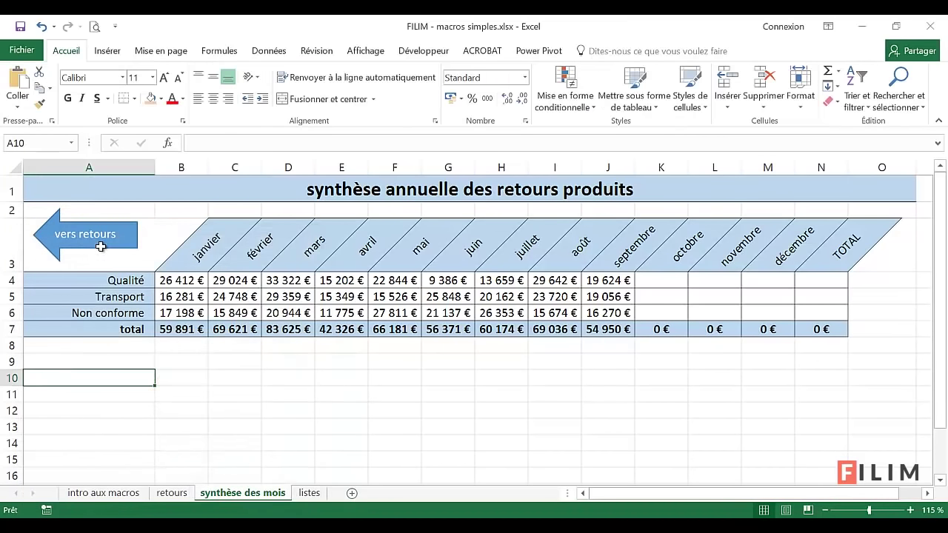
Step: Test the arrows by jumping between the retours and synthèse sheets, ending on retours
{"action": "left_click", "coordinate": [101, 245]}
{"action": "scroll", "coordinate": [586, 373], "scroll_direction": "down", "scroll_amount": 1}
{"action": "scroll", "coordinate": [585, 373], "scroll_direction": "down", "scroll_amount": 1}
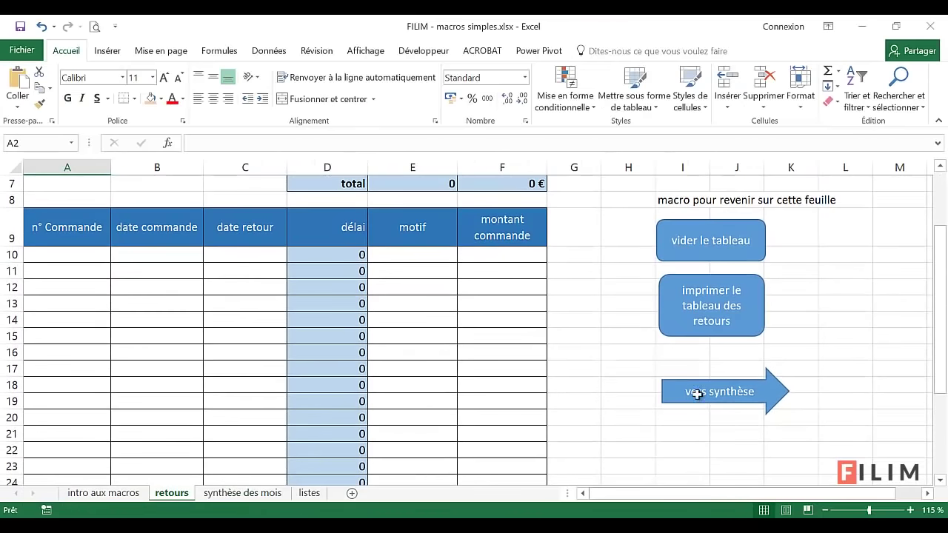
{"action": "left_click", "coordinate": [697, 395]}
{"action": "left_click", "coordinate": [96, 240]}
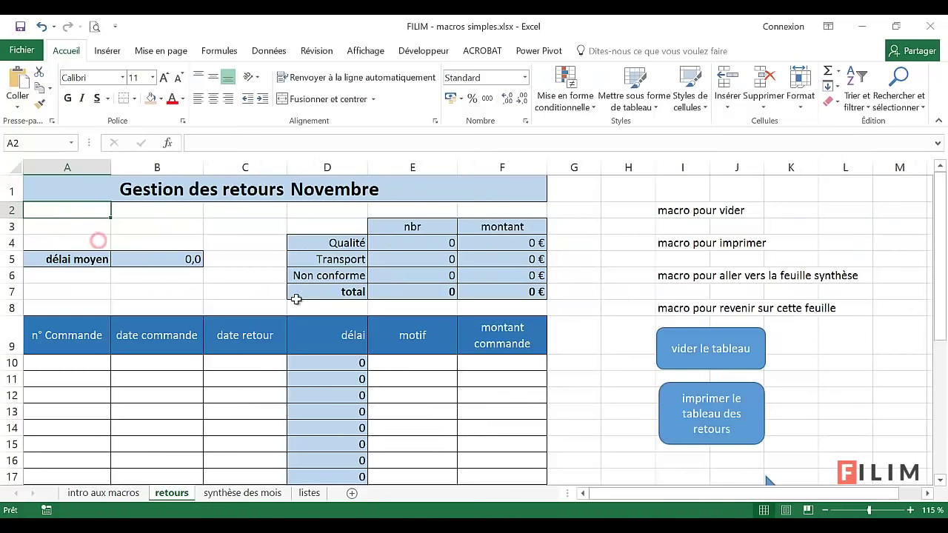
{"action": "scroll", "coordinate": [641, 361], "scroll_direction": "down", "scroll_amount": 1}
{"action": "scroll", "coordinate": [634, 358], "scroll_direction": "down", "scroll_amount": 1}
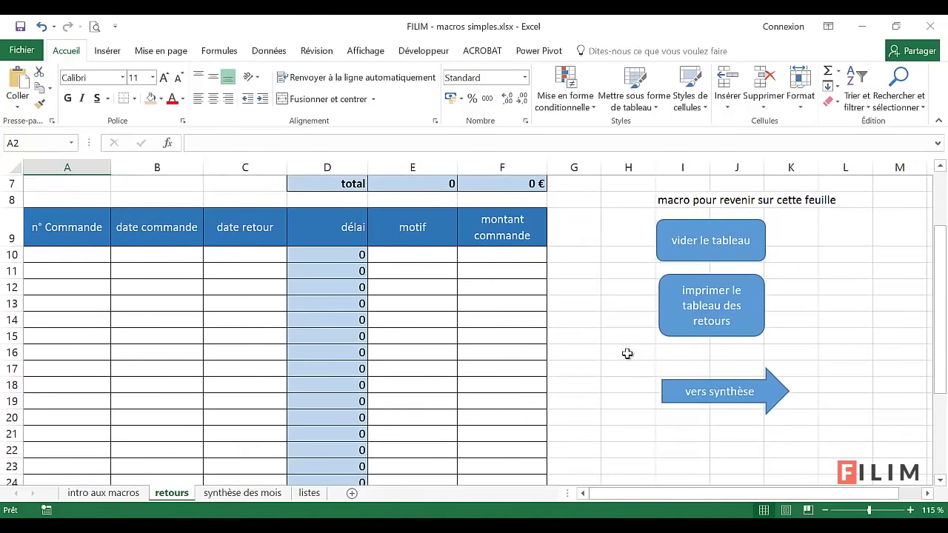
{"action": "scroll", "coordinate": [624, 359], "scroll_direction": "up", "scroll_amount": 1}
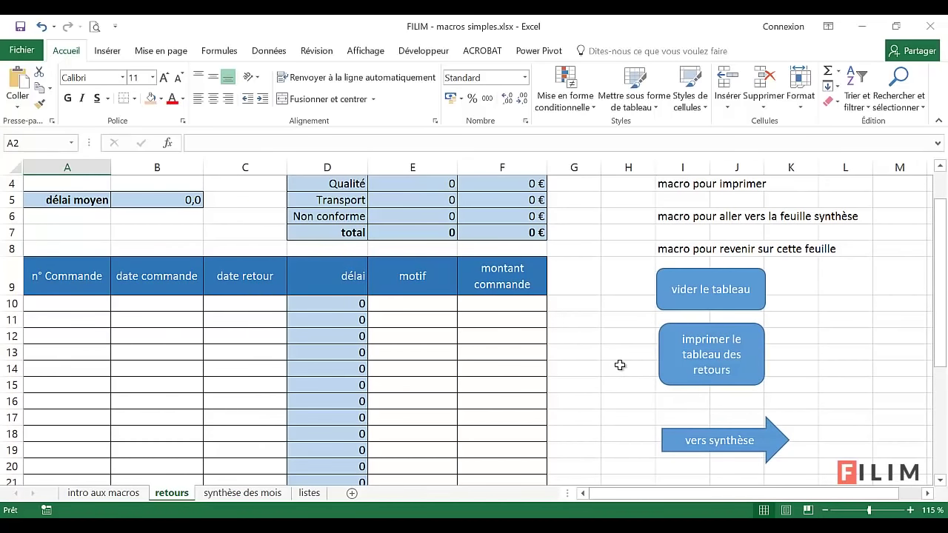
{"action": "scroll", "coordinate": [617, 367], "scroll_direction": "up", "scroll_amount": 1}
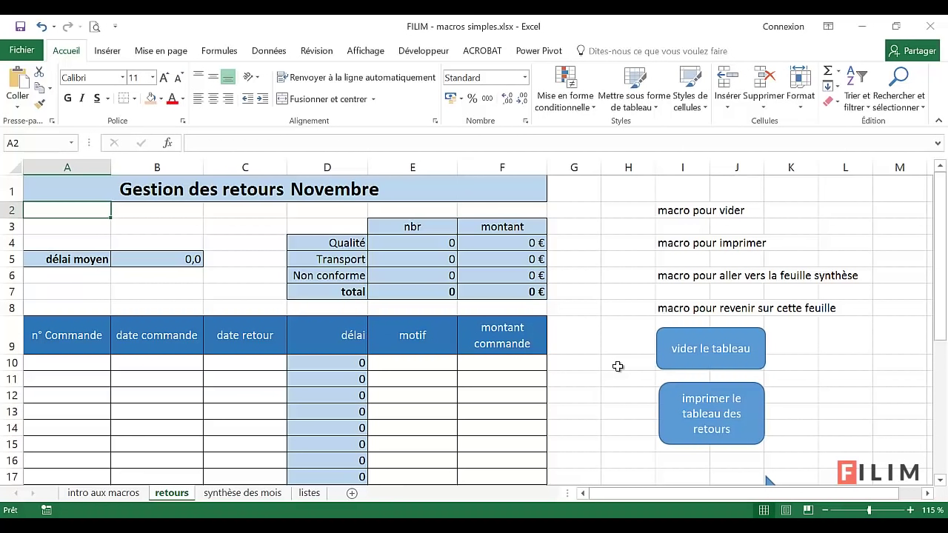
{"action": "left_click", "coordinate": [433, 51]}
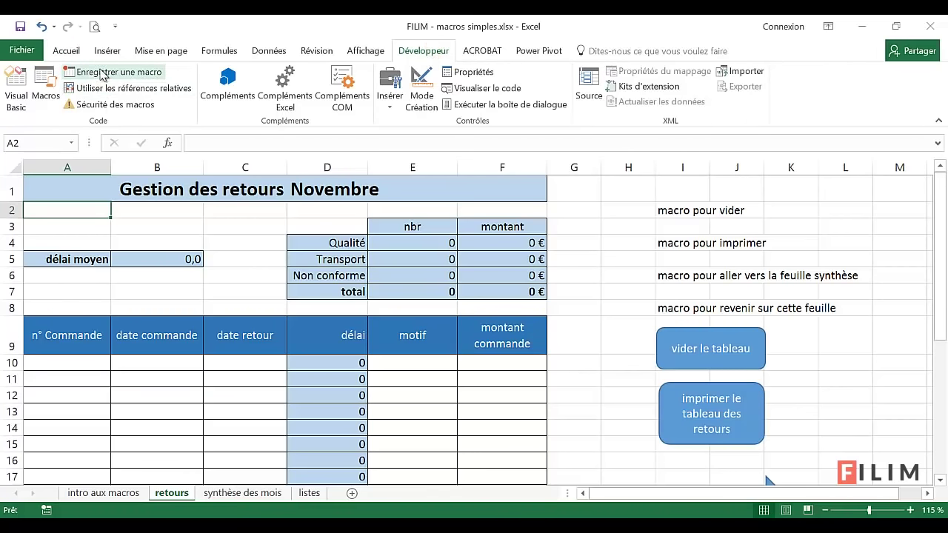
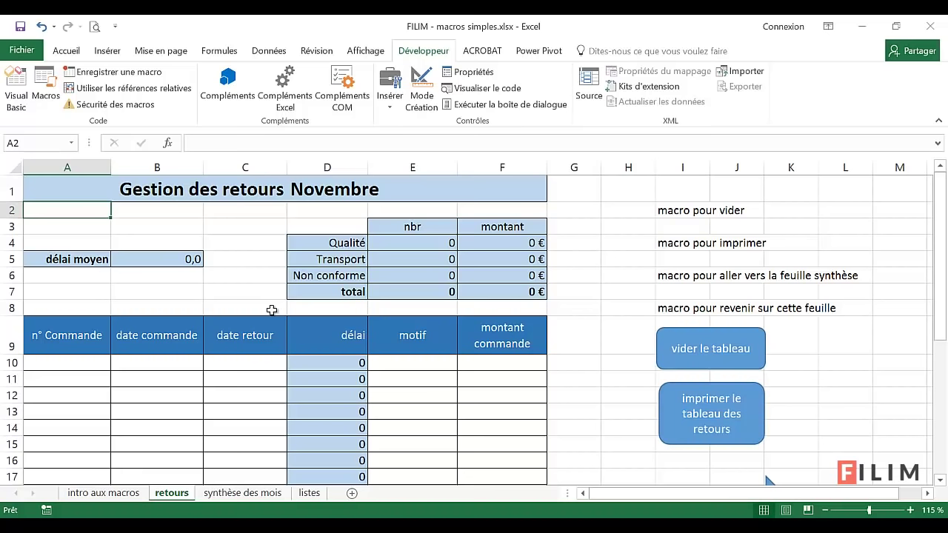
Step: Save with Ctrl+S and answer Non to the macro-free workbook warning
{"action": "key", "text": "ctrl+s"}
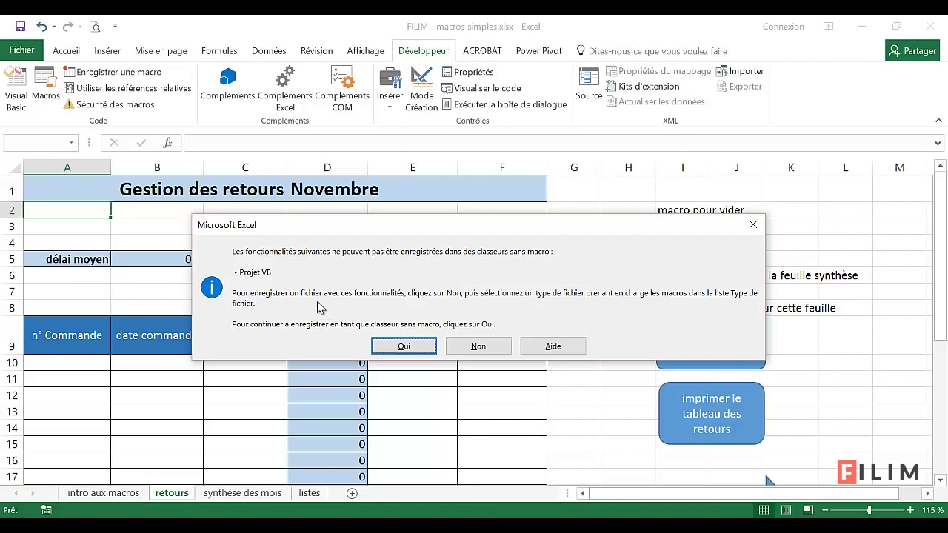
{"action": "left_click", "coordinate": [480, 348]}
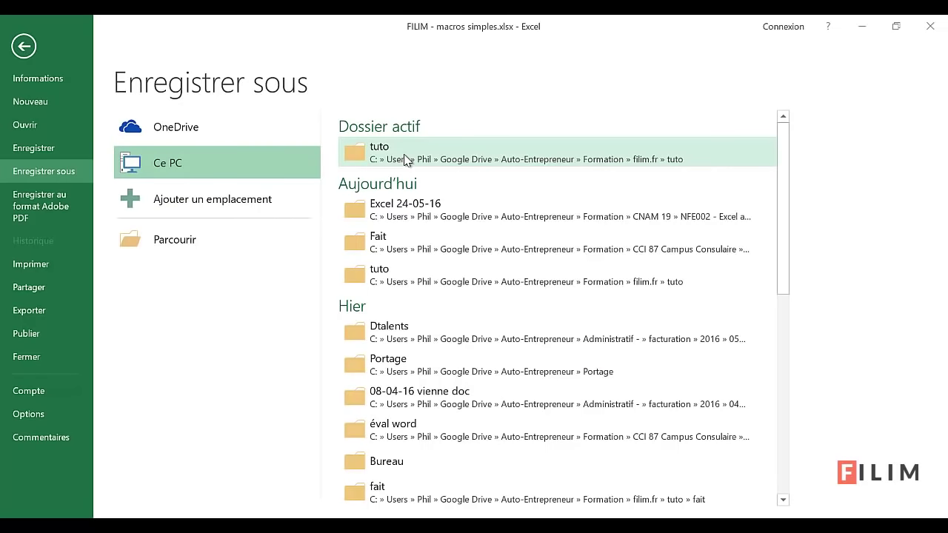
Step: Save to Bureau as type Classeur Excel (prenant en charge les macros) (*.xlsm)
{"action": "left_click", "coordinate": [165, 240]}
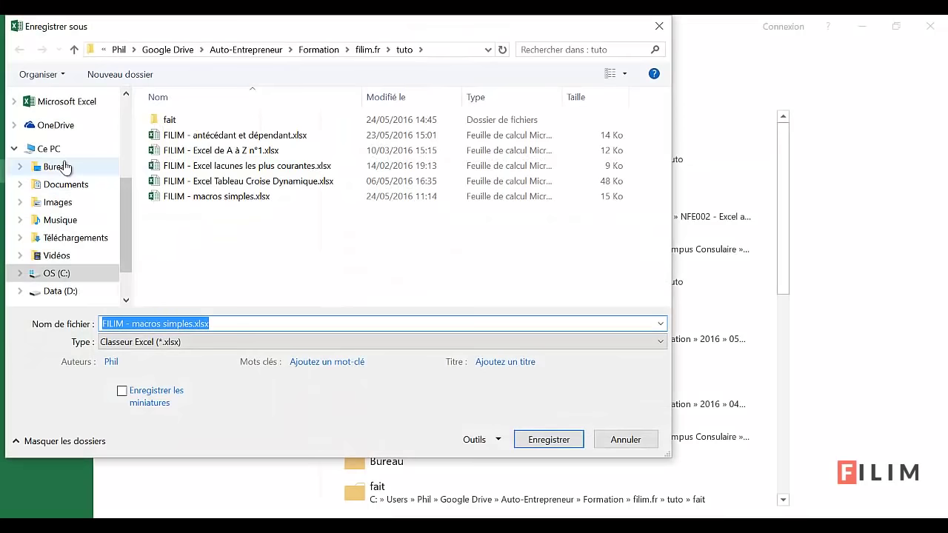
{"action": "left_click", "coordinate": [62, 163]}
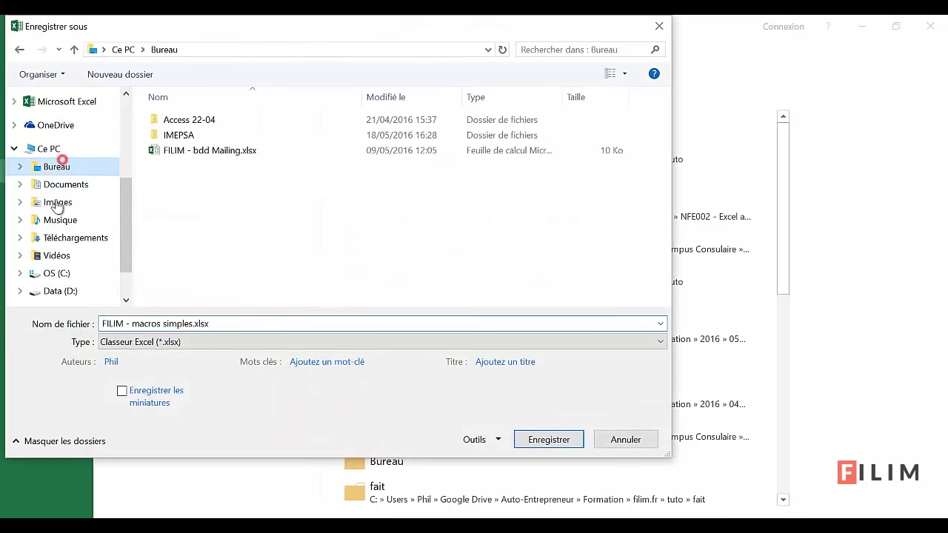
{"action": "left_click", "coordinate": [185, 343]}
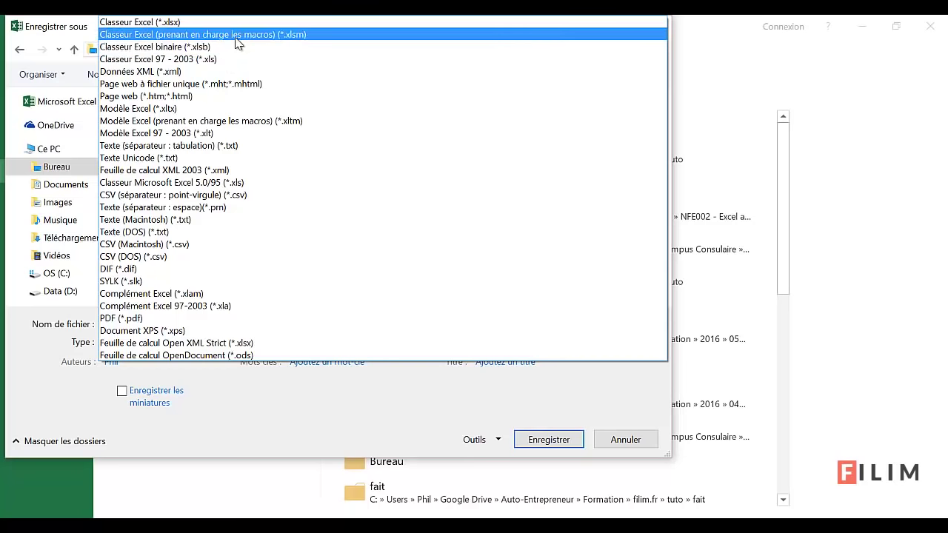
{"action": "left_click", "coordinate": [296, 35]}
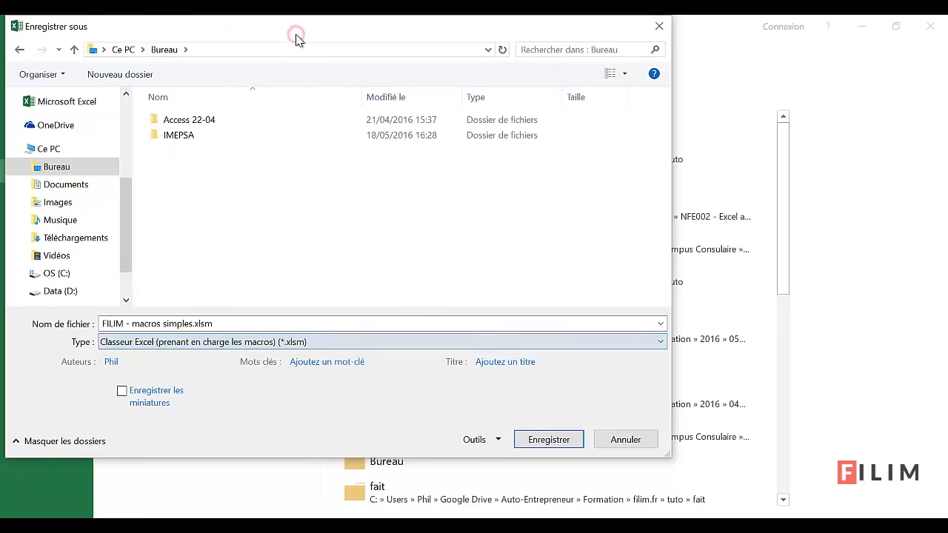
{"action": "left_click", "coordinate": [544, 441]}
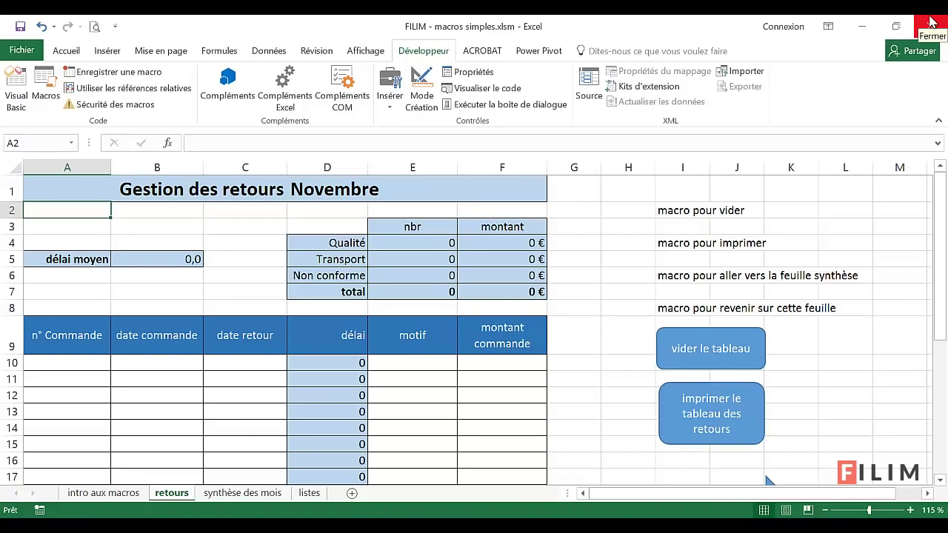
Step: Close Excel, relaunch it, and reopen FILIM - macros simples.xlsm from the Récent list
{"action": "left_click", "coordinate": [931, 22]}
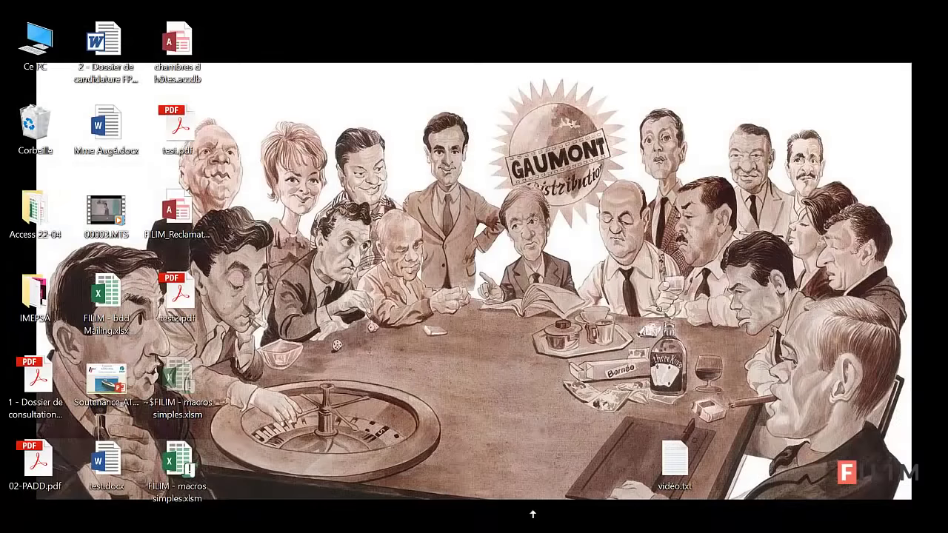
{"action": "left_click", "coordinate": [532, 514]}
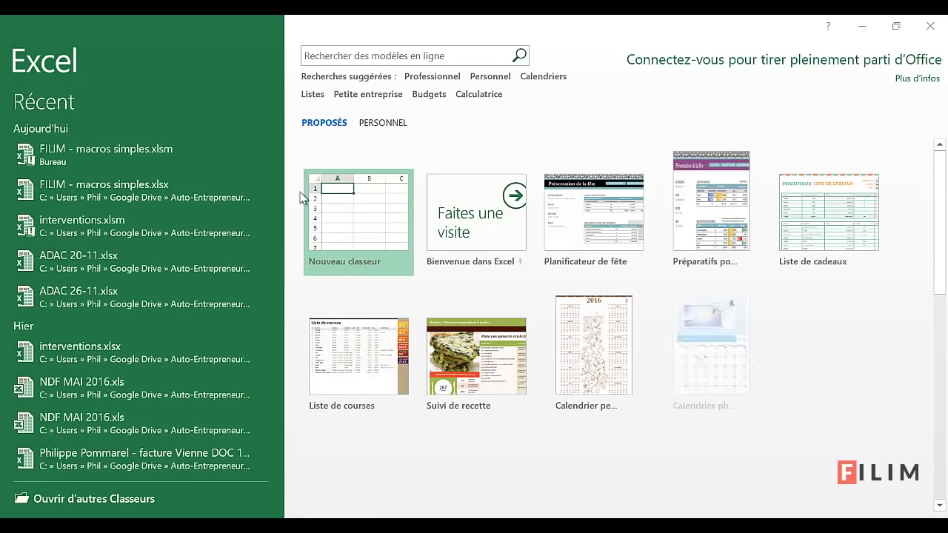
{"action": "left_click", "coordinate": [116, 149]}
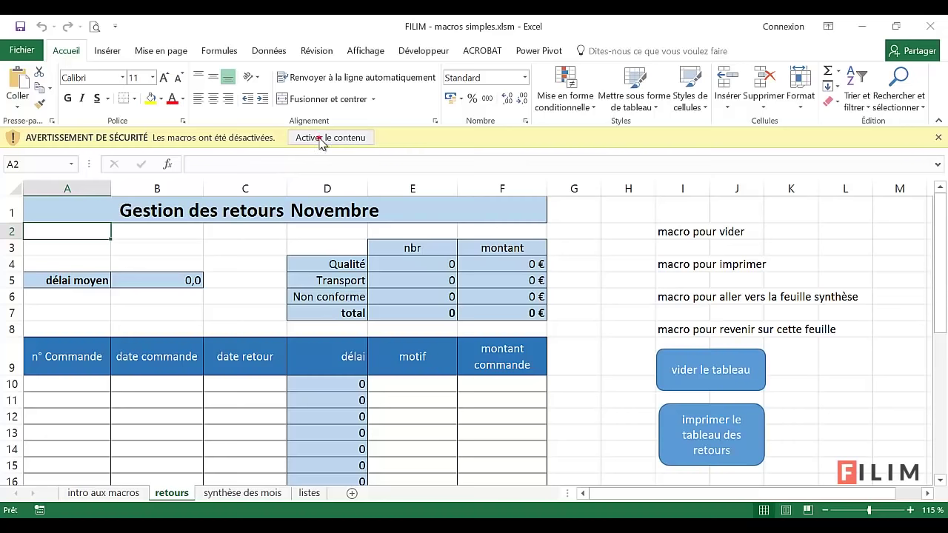
Step: Enable content, then test the vers synthèse and vers retours navigation macro buttons
{"action": "left_click", "coordinate": [320, 139]}
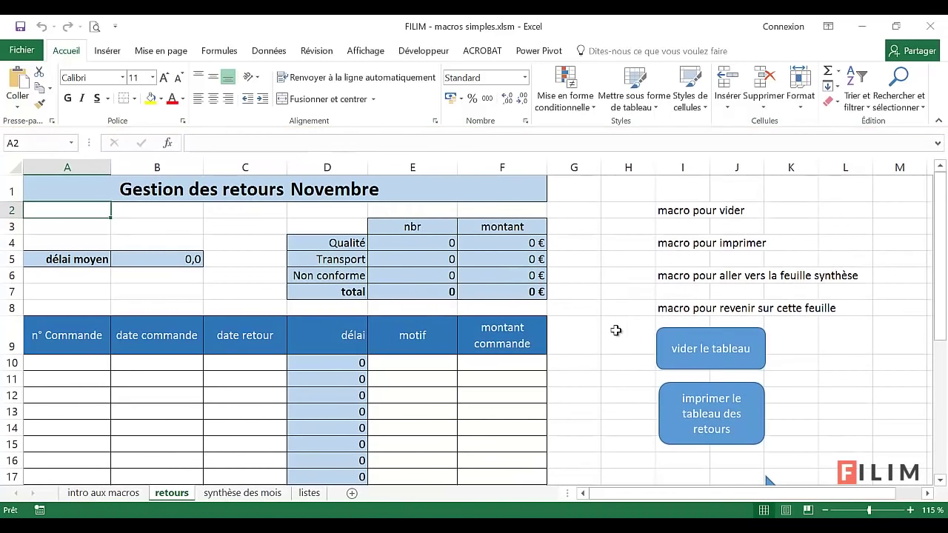
{"action": "scroll", "coordinate": [628, 345], "scroll_direction": "down", "scroll_amount": 1}
{"action": "scroll", "coordinate": [628, 345], "scroll_direction": "down", "scroll_amount": 1}
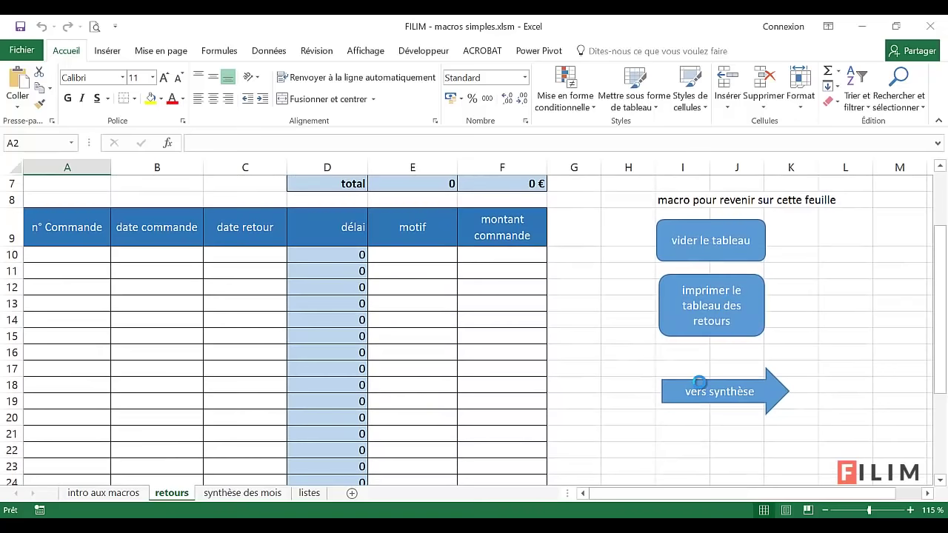
{"action": "left_click", "coordinate": [696, 383]}
{"action": "left_click", "coordinate": [117, 249]}
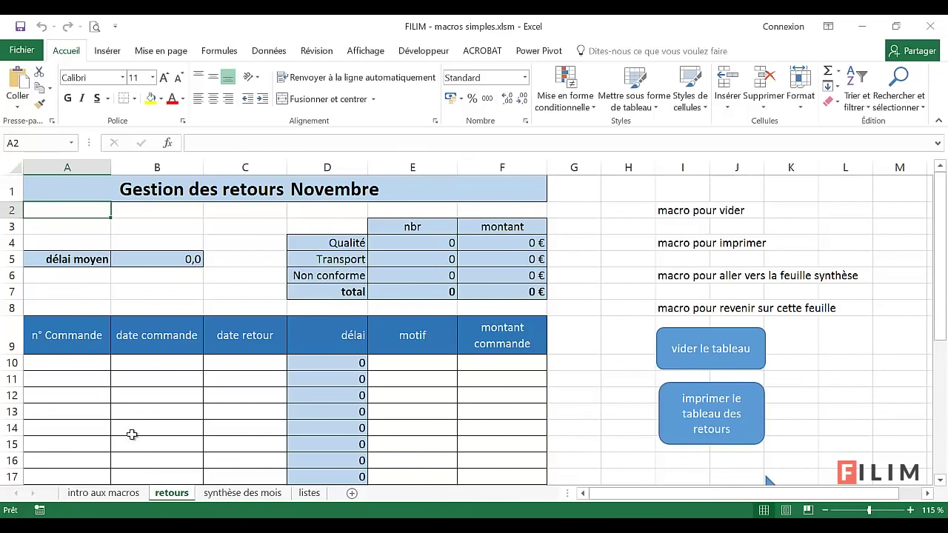
Step: On intro aux macros, run the red-formatting macro on B8, then return to retours and select B7
{"action": "left_click", "coordinate": [119, 494]}
{"action": "left_click", "coordinate": [303, 460]}
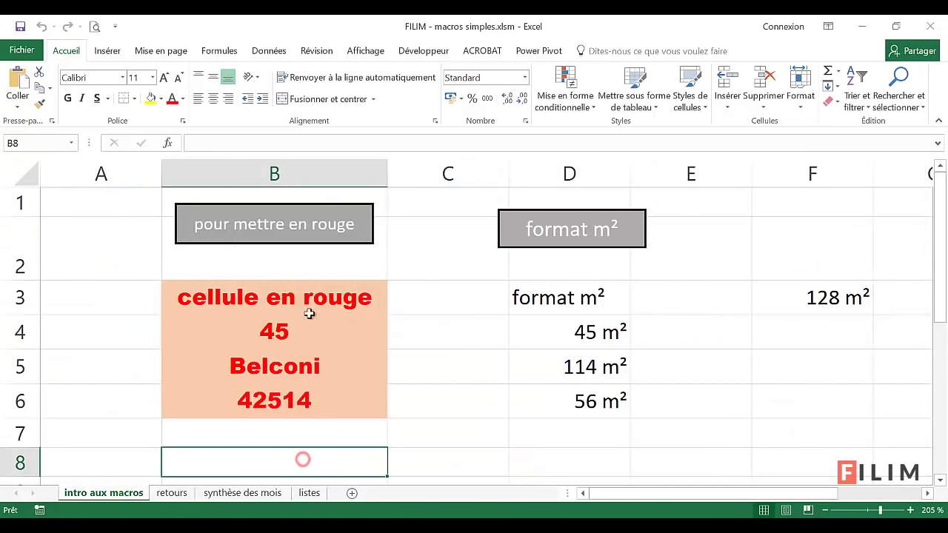
{"action": "left_click", "coordinate": [318, 225]}
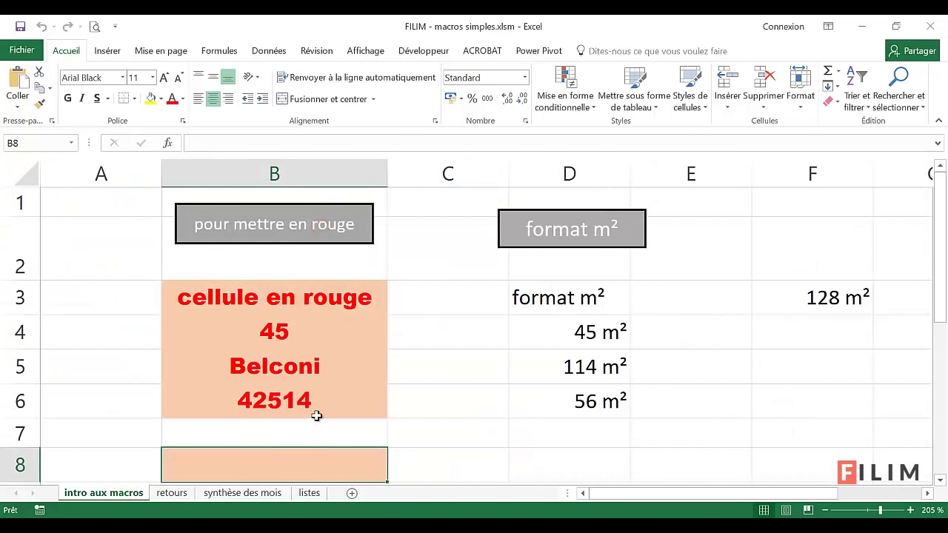
{"action": "left_click", "coordinate": [245, 492]}
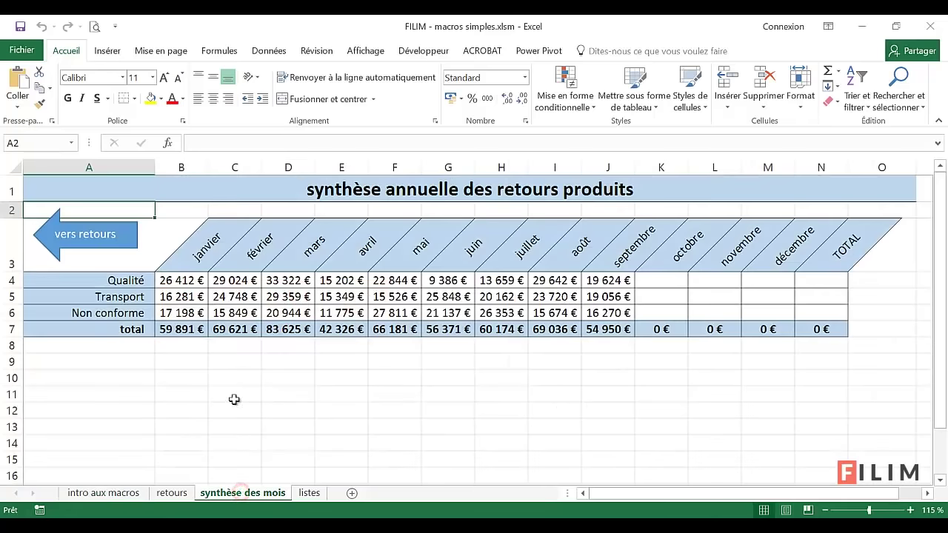
{"action": "left_click", "coordinate": [172, 493]}
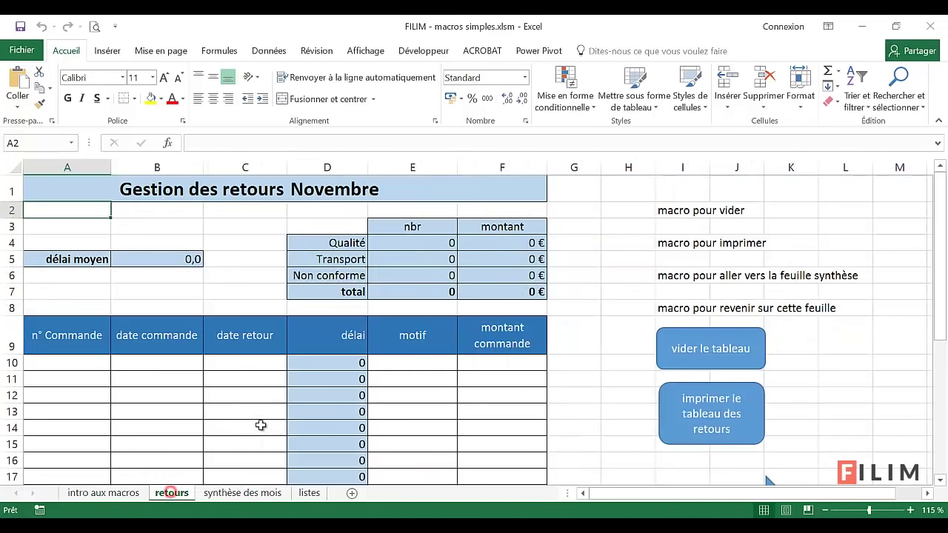
{"action": "left_click", "coordinate": [148, 285]}
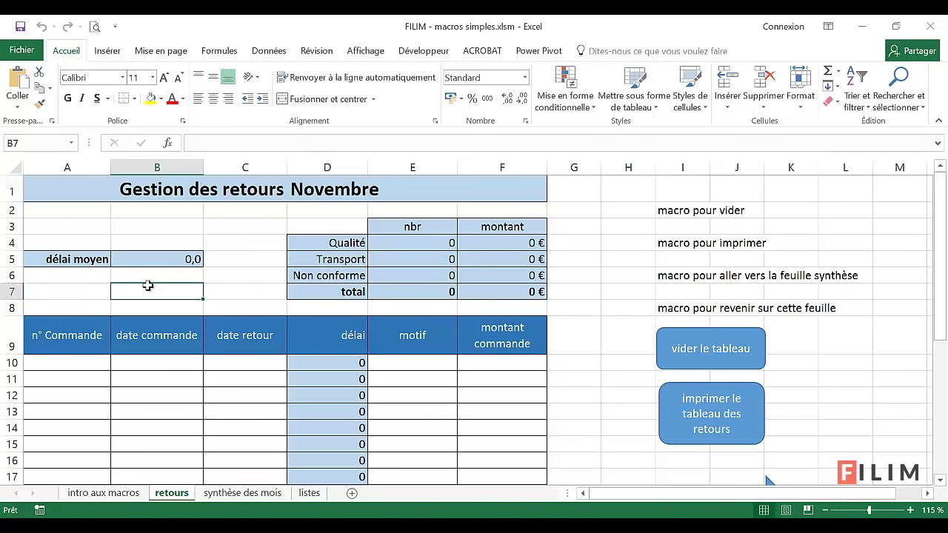